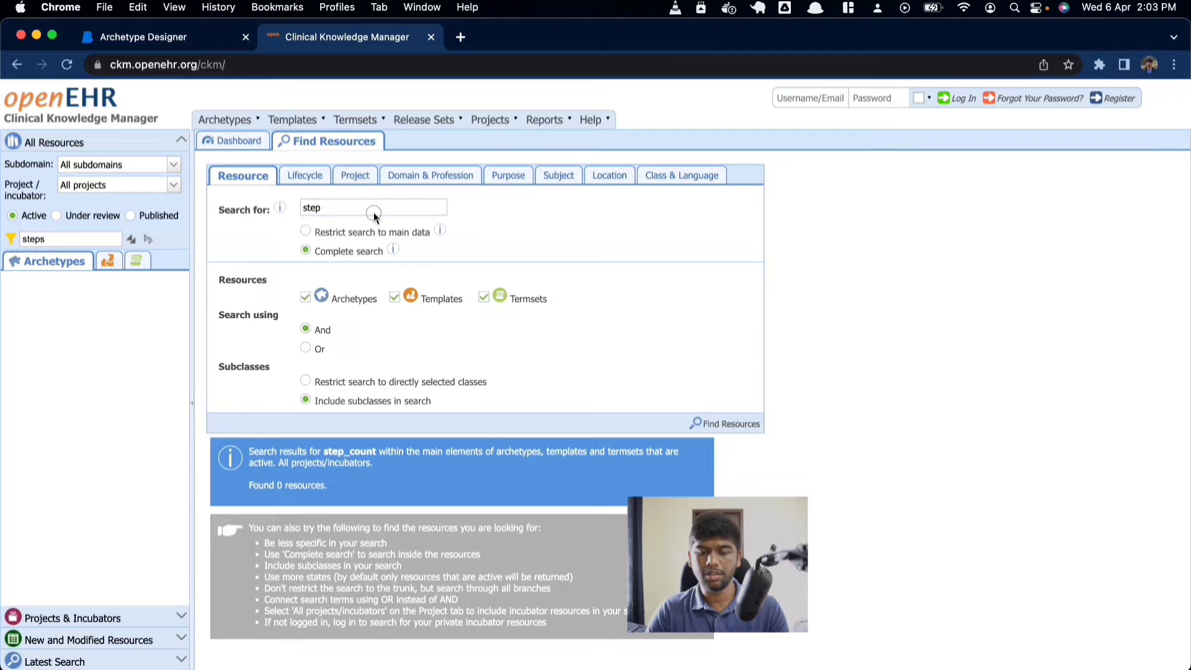
Step: Run a complete search of all resources for step_count
click(398, 210)
text(_)
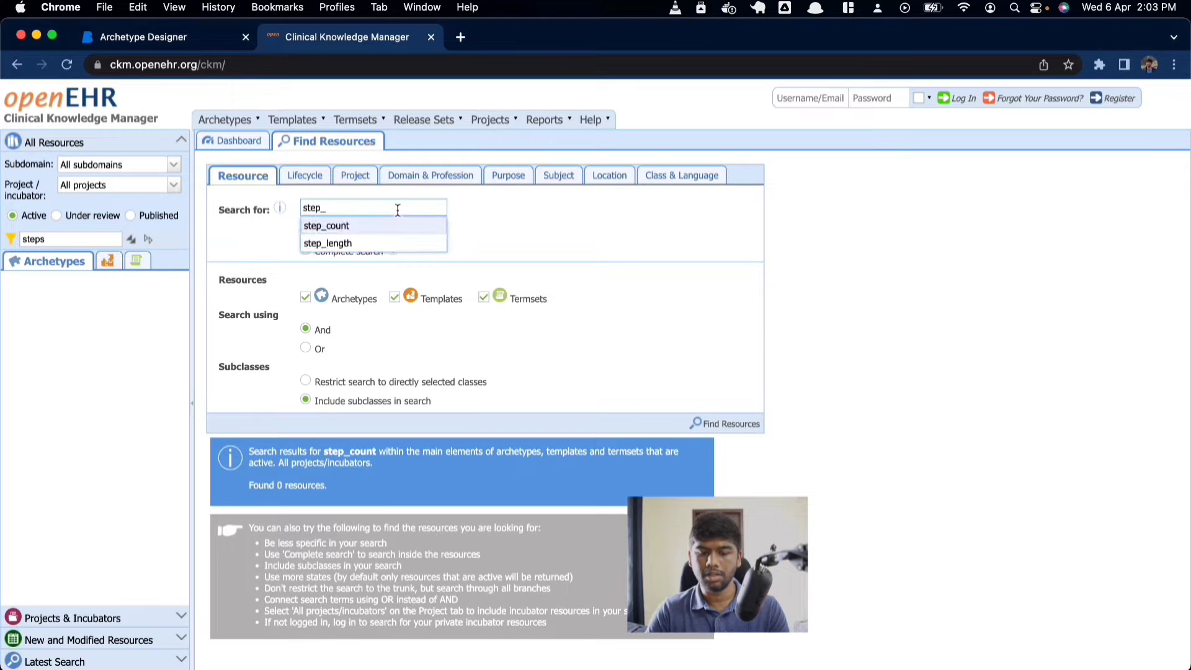
key(Return)
key(Down)
key(Down)
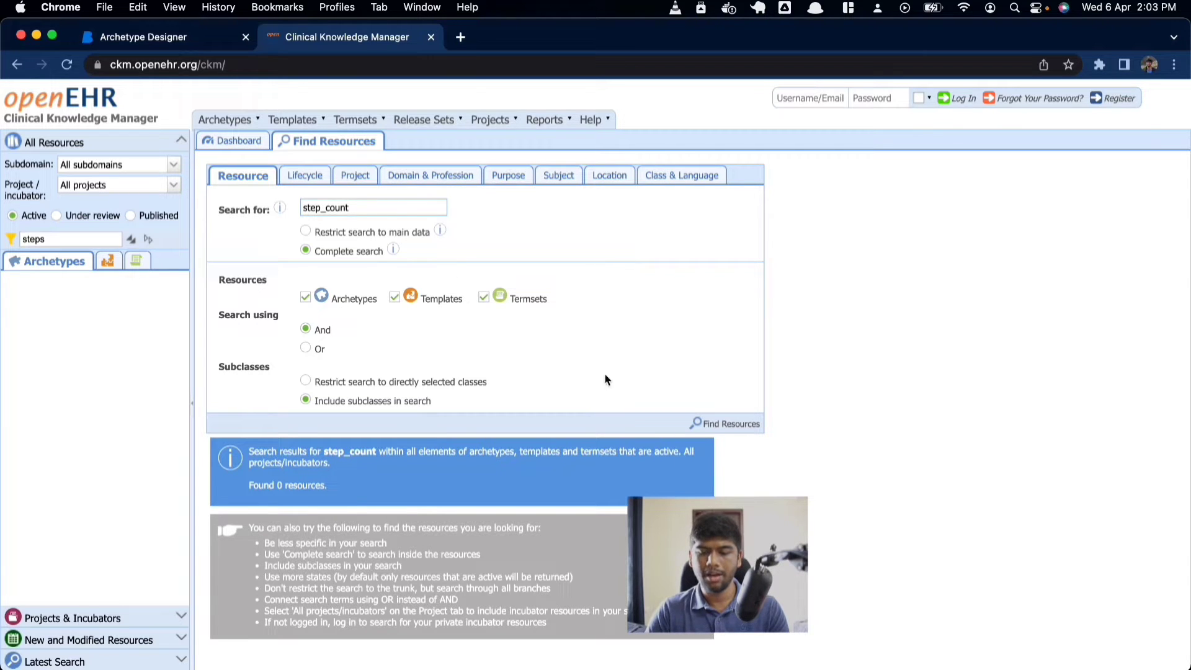
Step: Replace the search term with step and run the complete search across archetypes, templates and termsets
double_click(387, 208)
text(step)
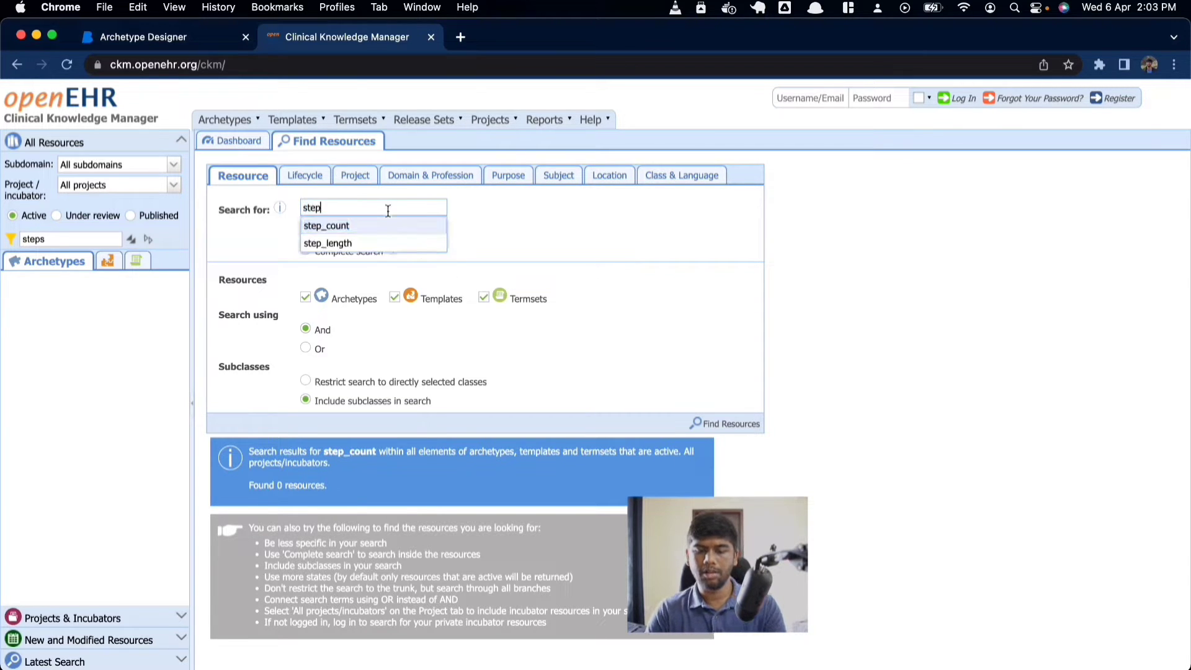
click(552, 217)
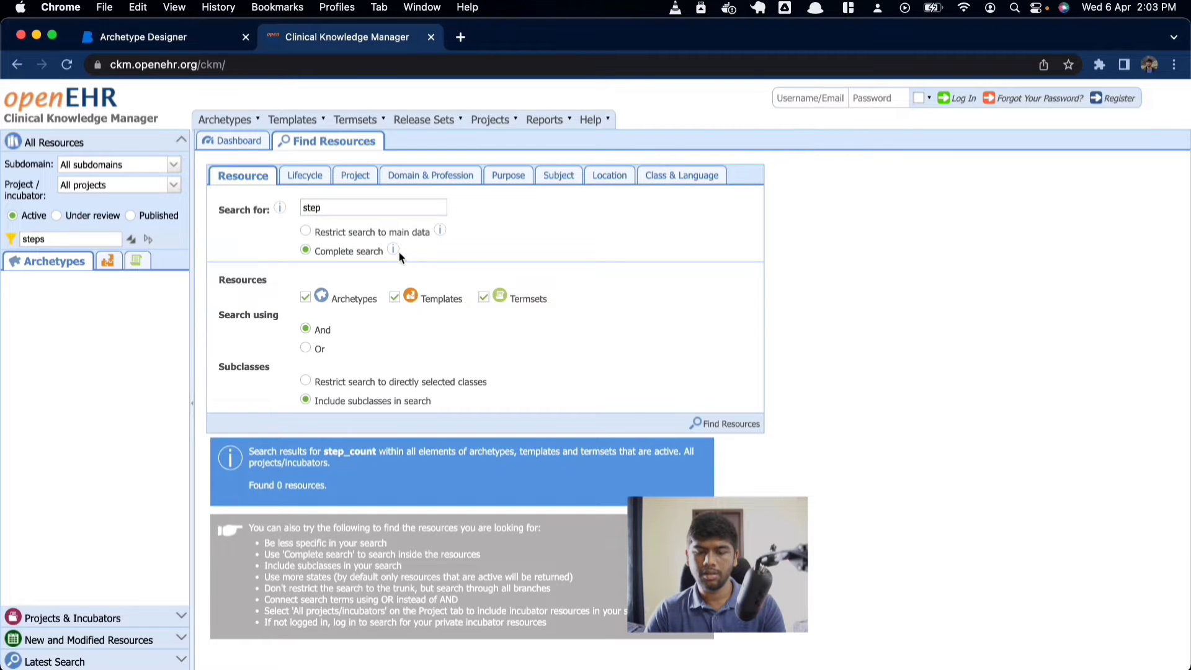
click(340, 206)
key(Return)
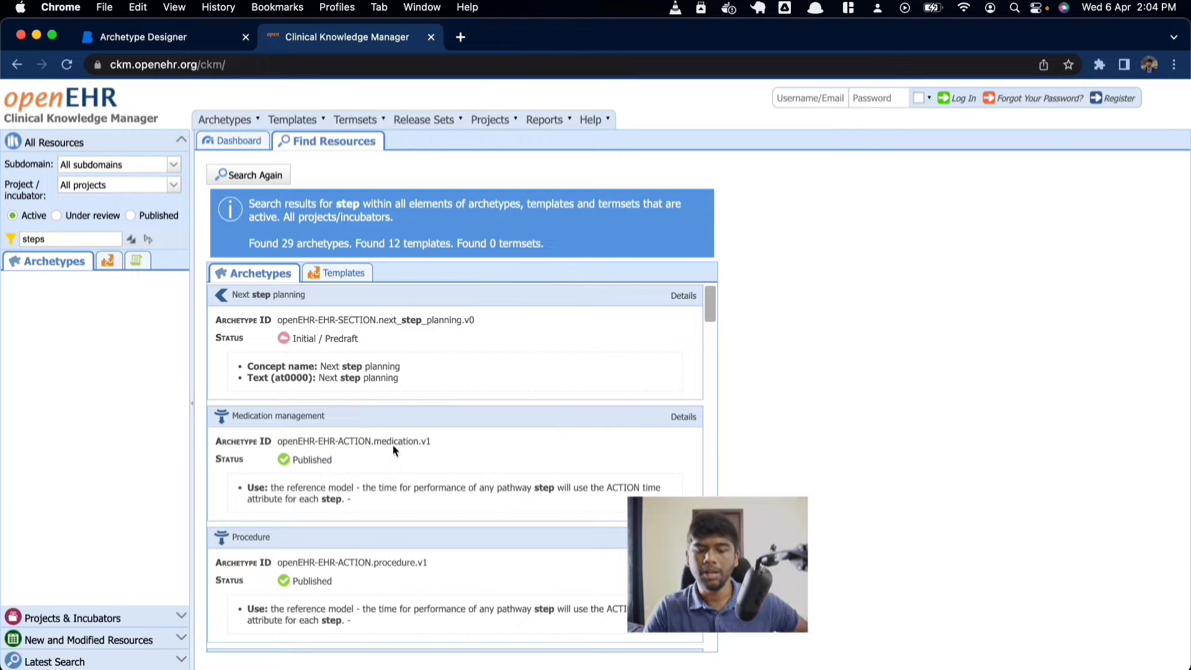
Step: Examine the archetype results for step to find one suited to recording a step count
scroll(393, 450, down, 5)
scroll(394, 450, down, 2)
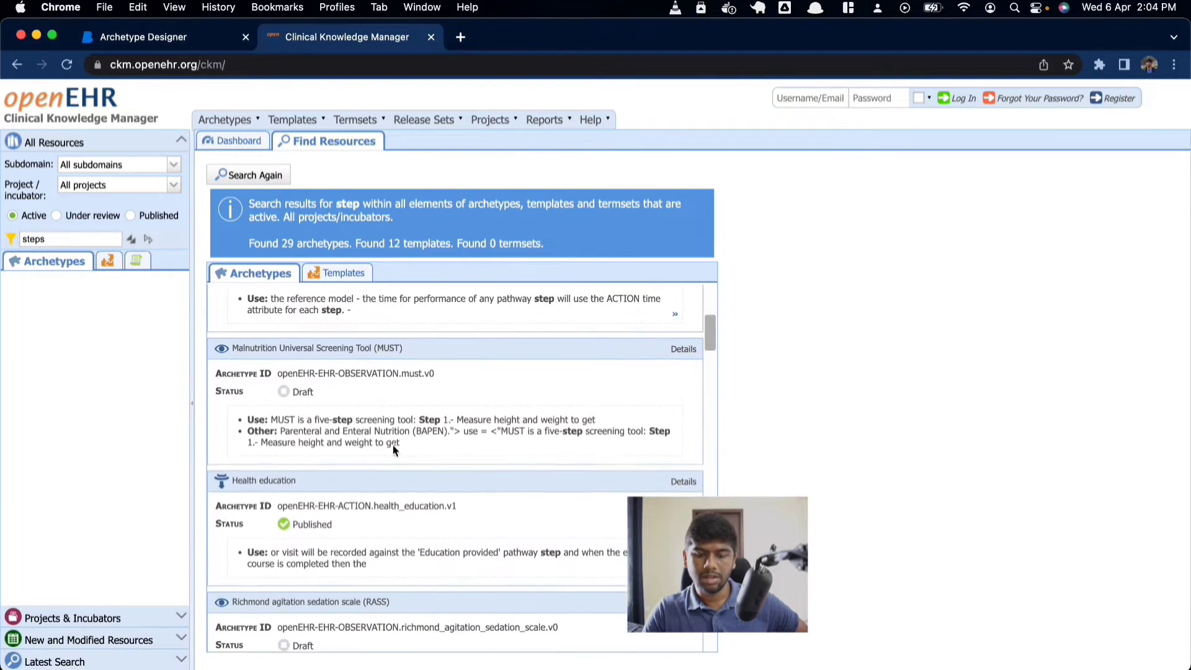
scroll(331, 437, down, 8)
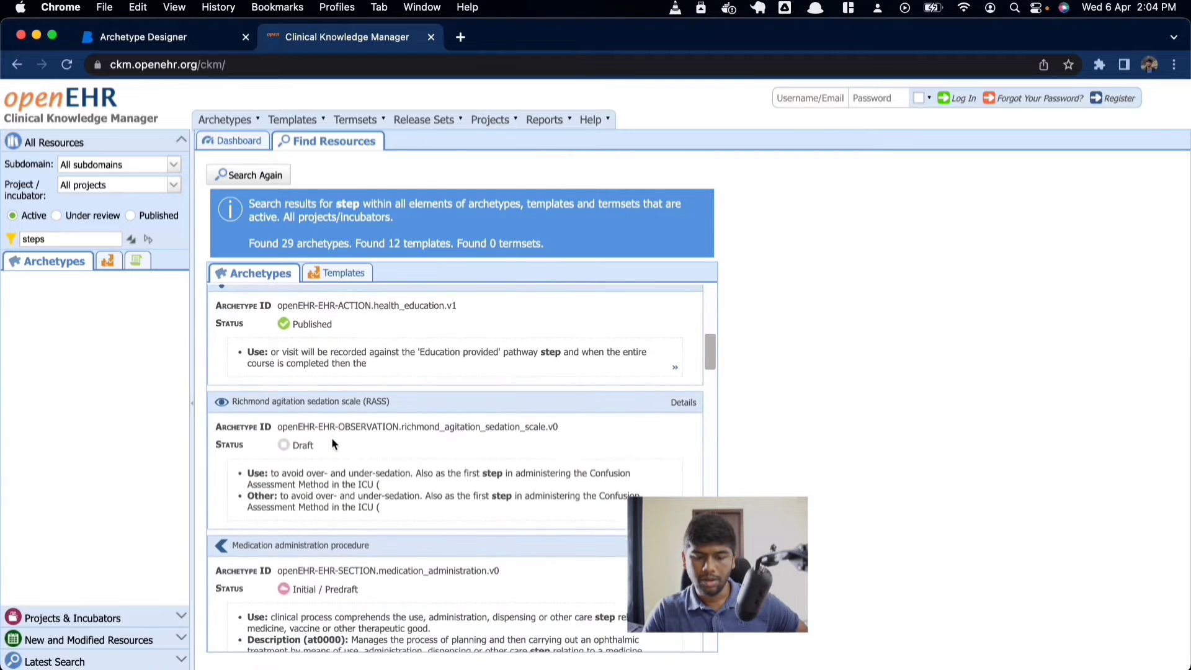
scroll(332, 440, down, 5)
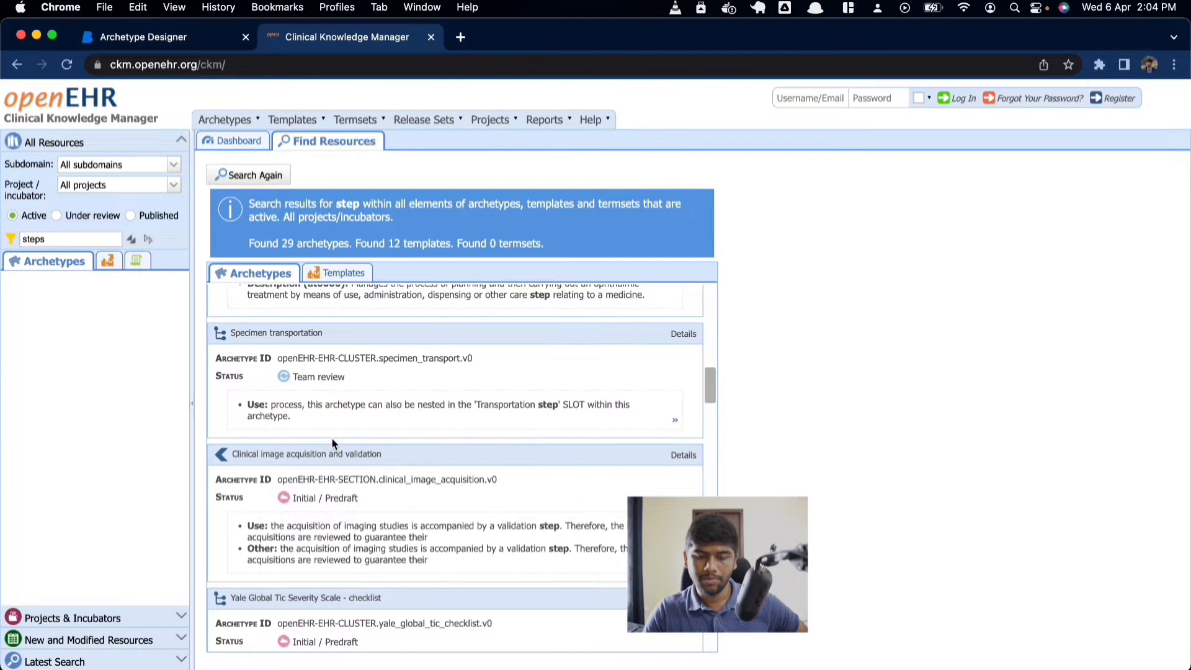
scroll(332, 443, down, 10)
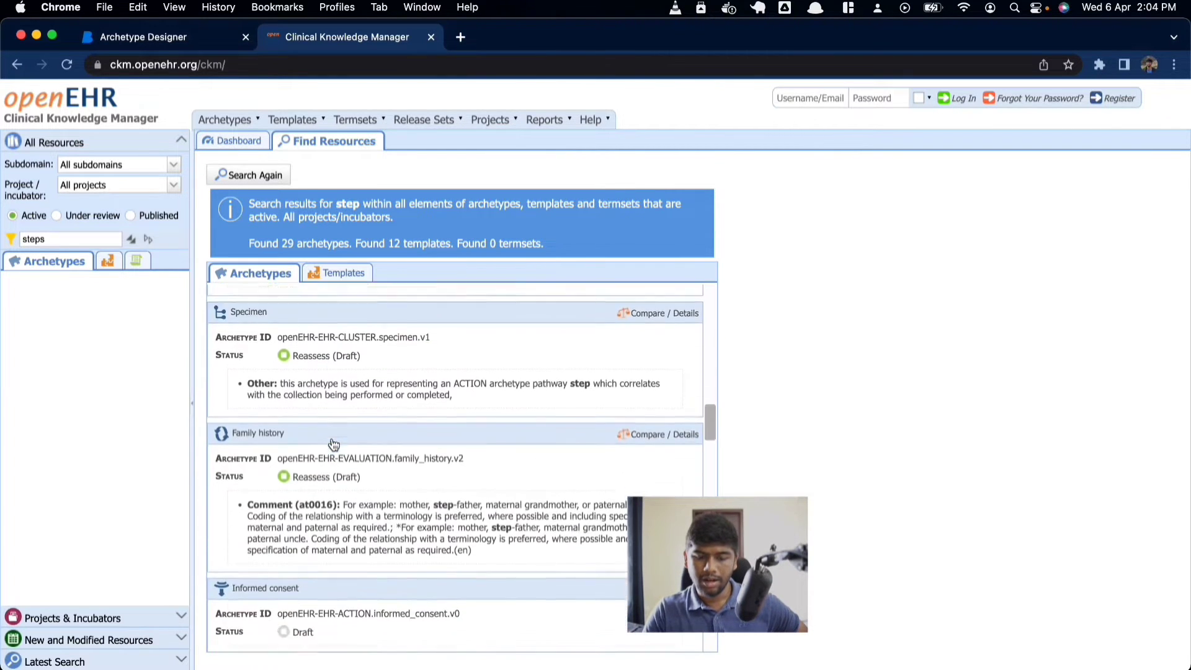
scroll(334, 444, down, 15)
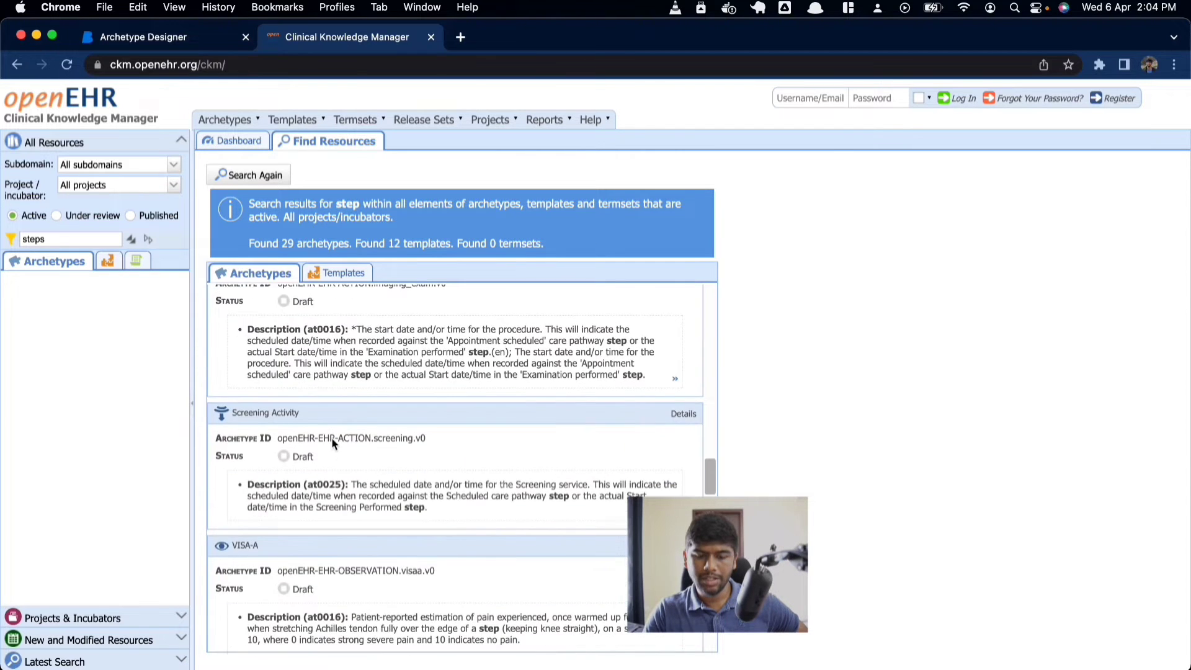
scroll(332, 442, down, 14)
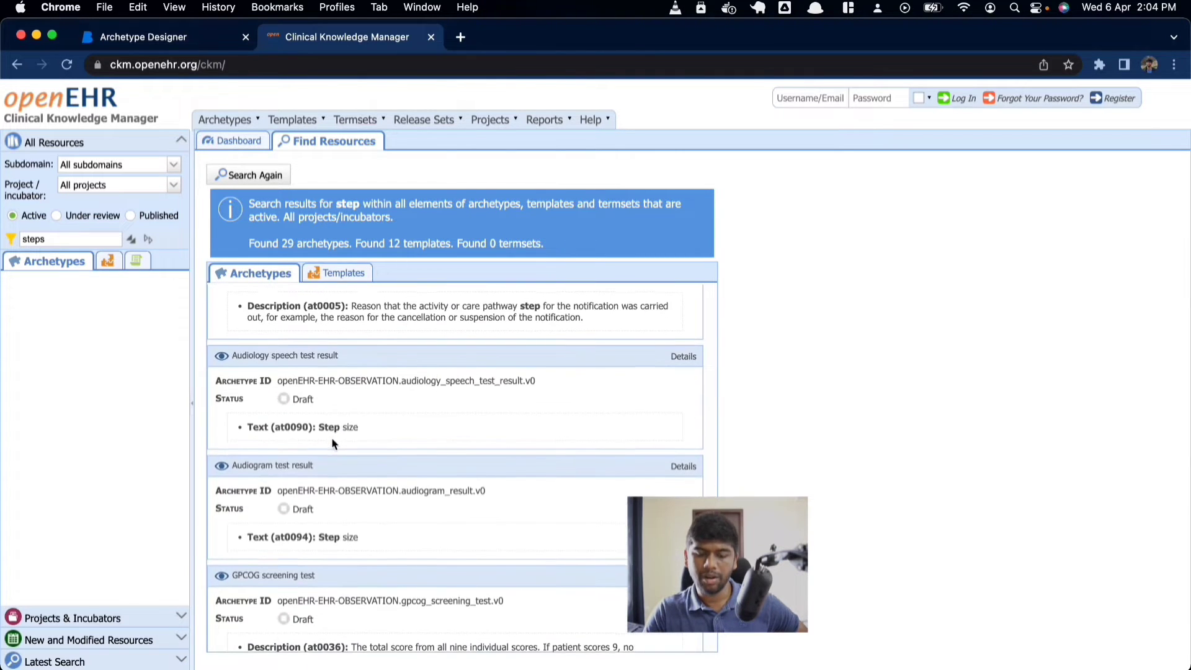
scroll(332, 443, down, 4)
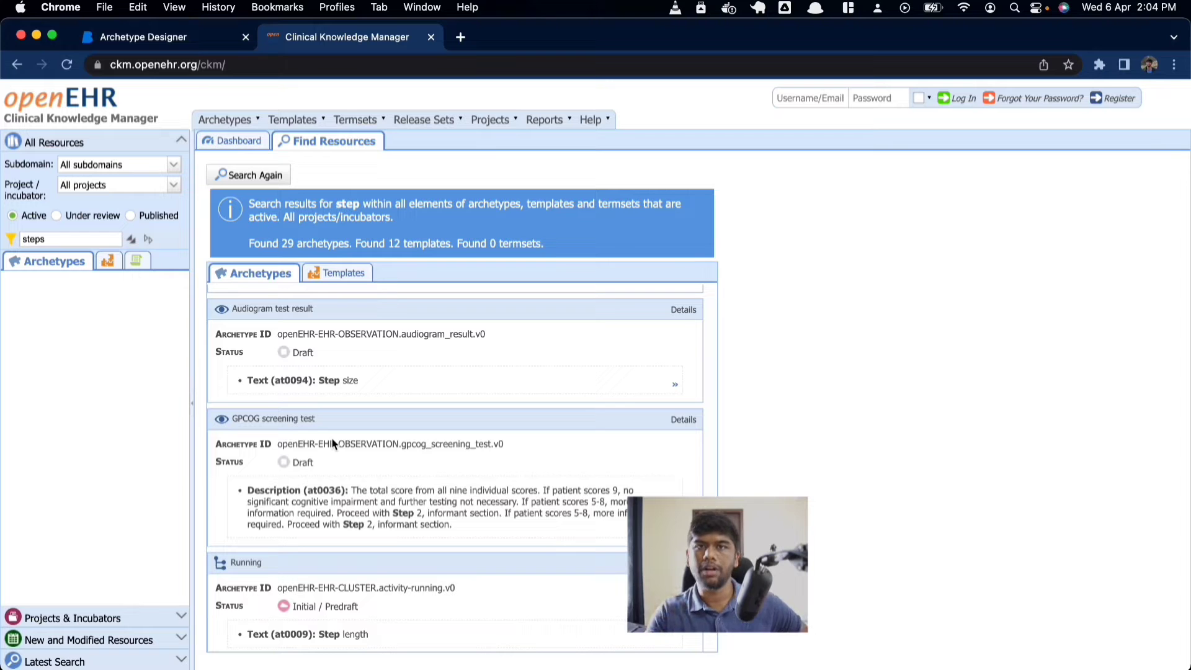
scroll(333, 442, down, 7)
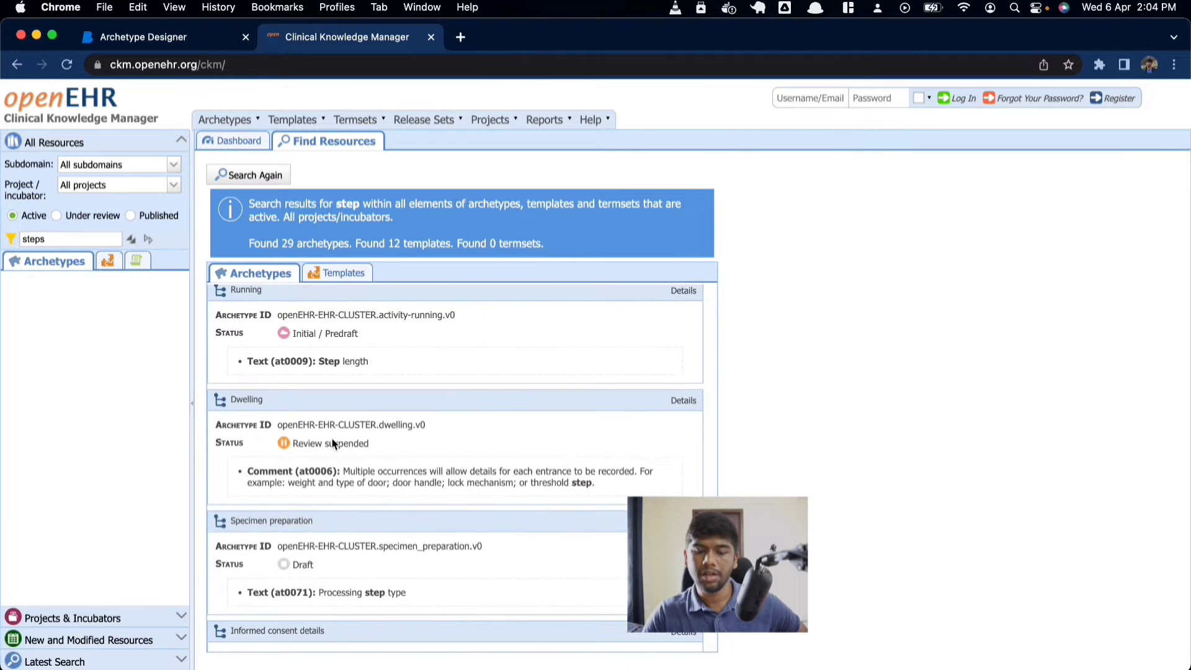
scroll(332, 440, up, 2)
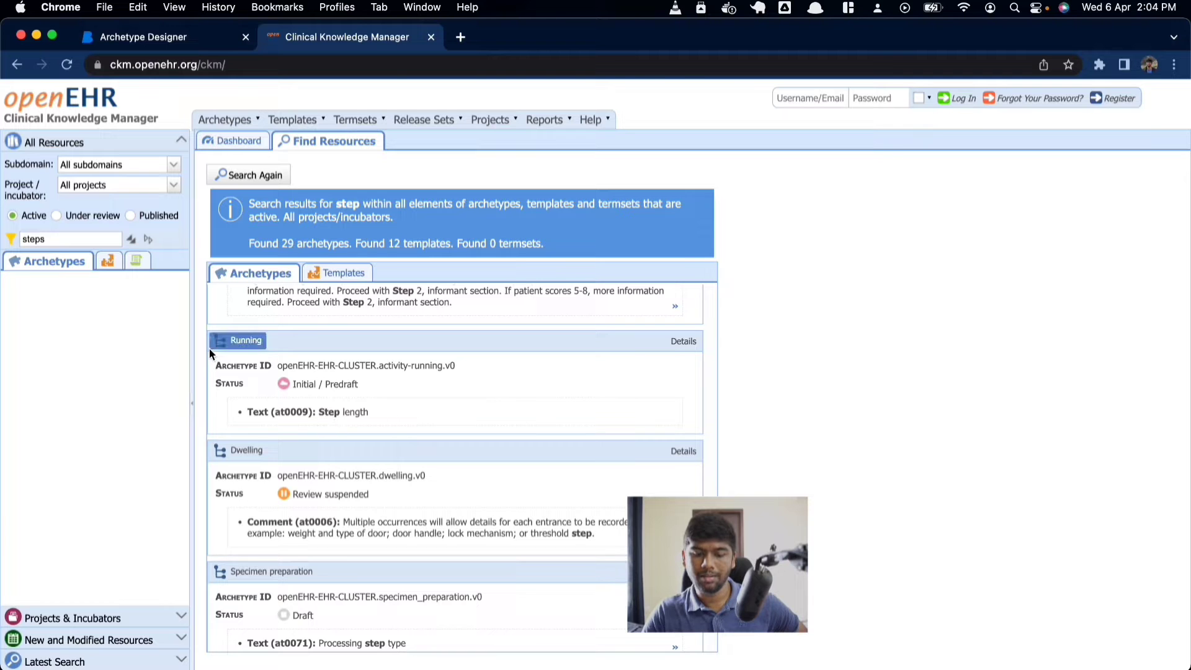
Step: Open the Running archetype and inspect its attribution details and mind map
click(238, 344)
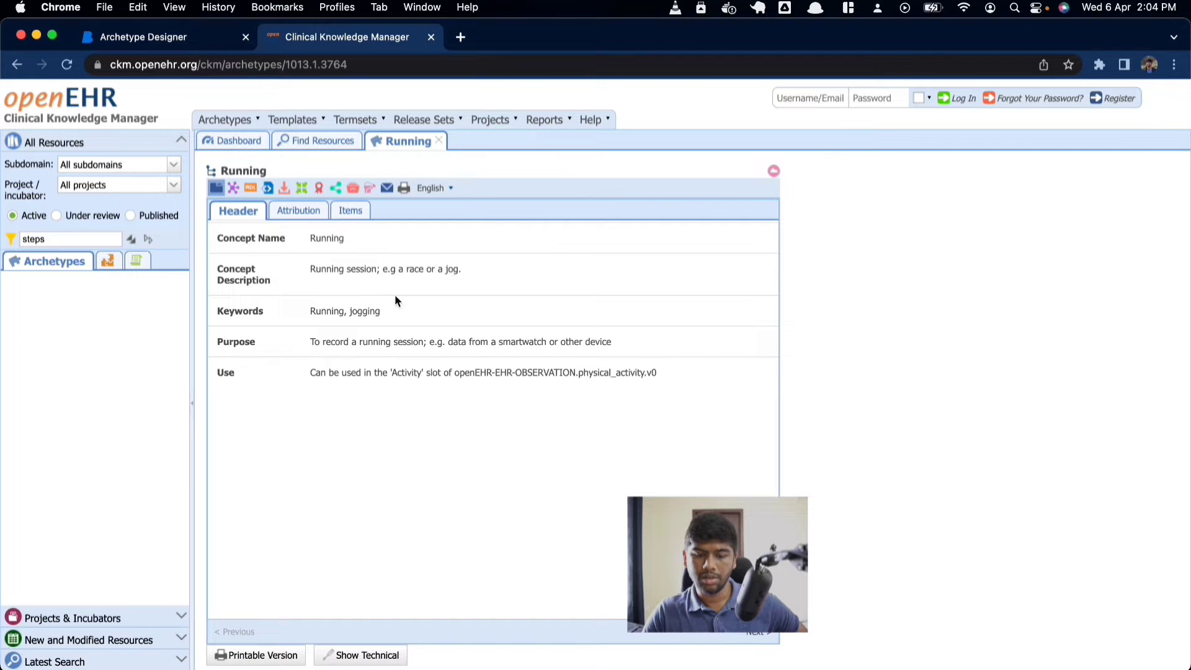
click(300, 210)
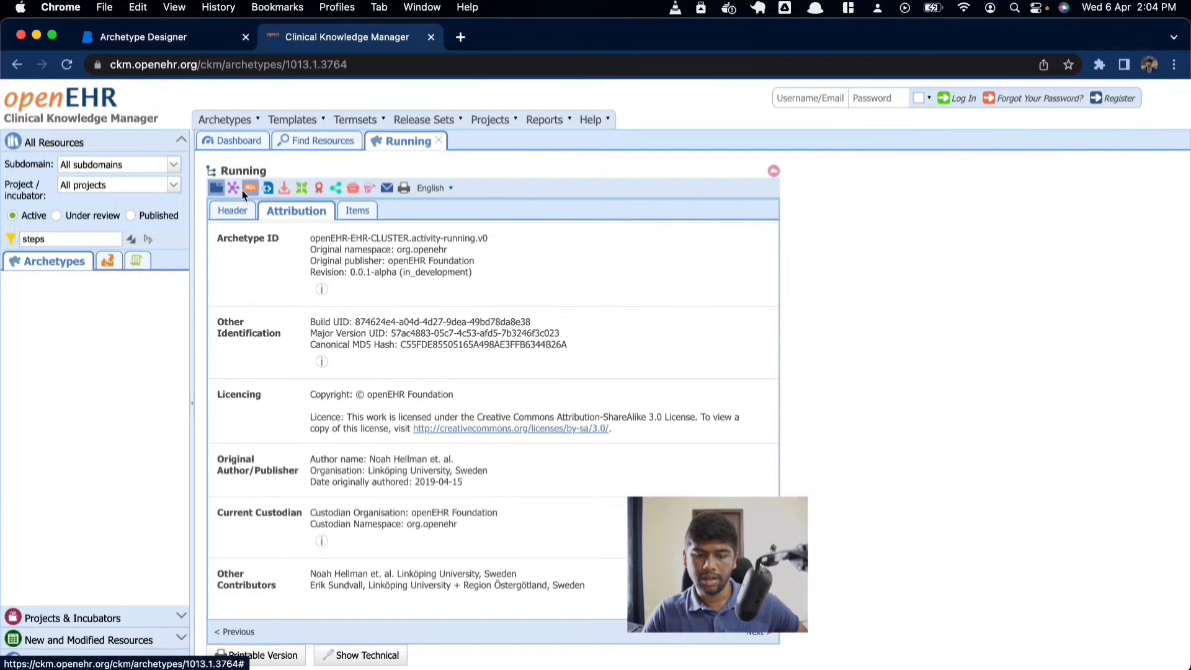
click(234, 189)
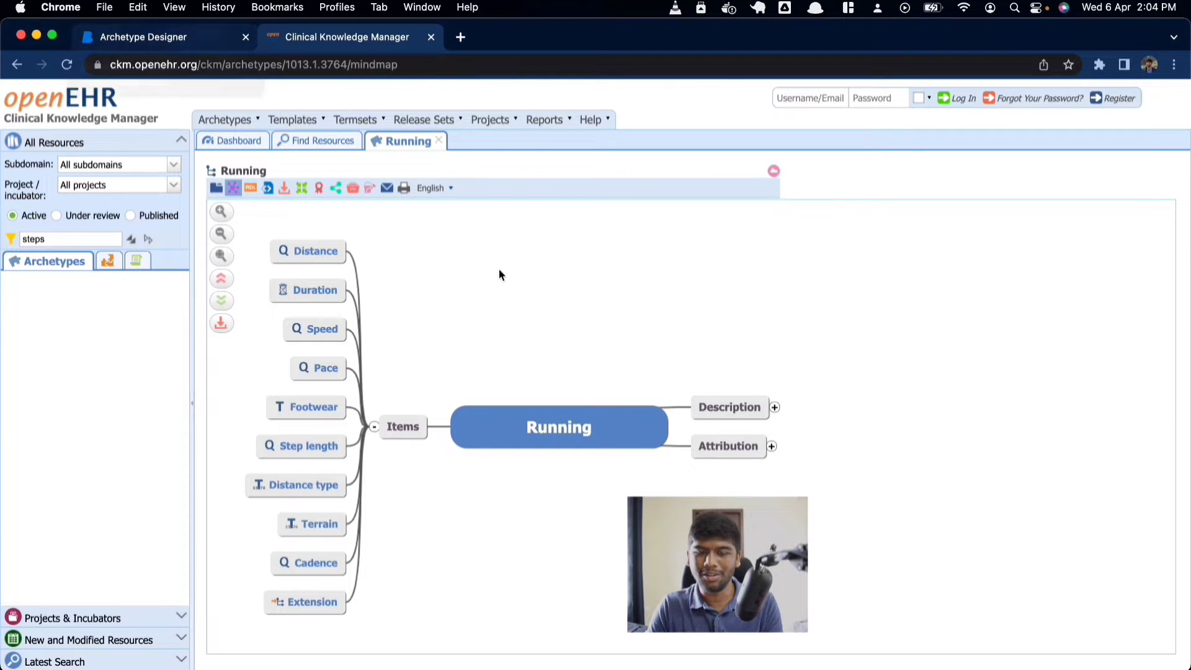
Step: Close the Clinical Knowledge Manager page and switch to first-template.v0 in Archetype Designer, glancing at the openEHR Course repository
click(432, 37)
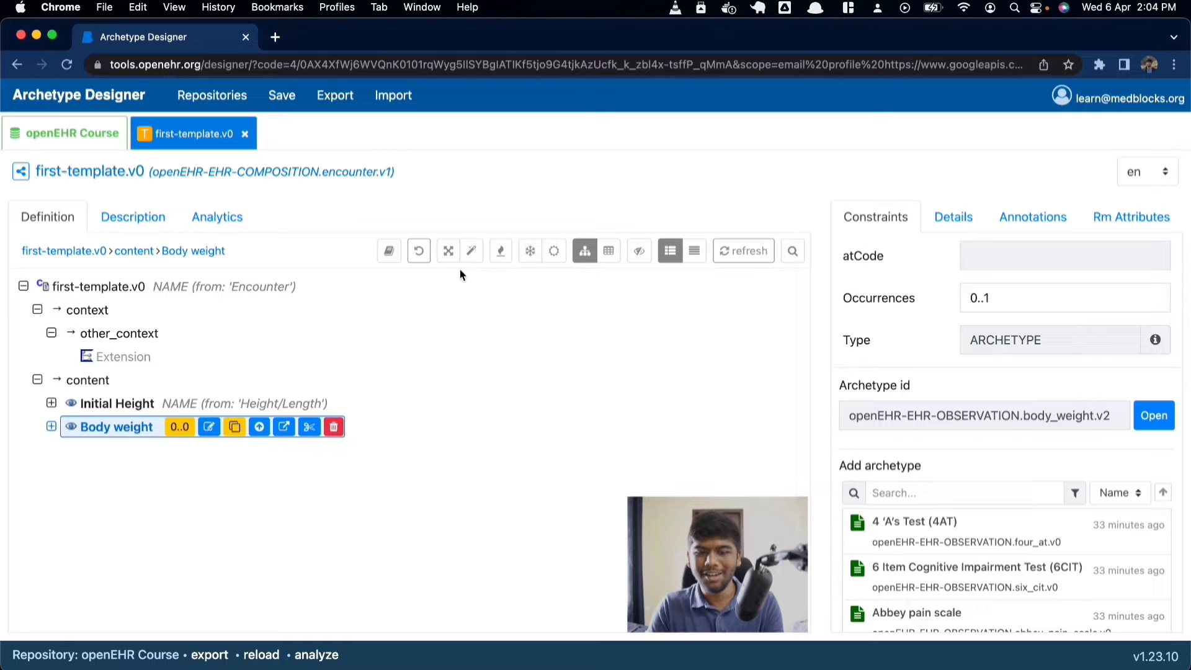
click(95, 142)
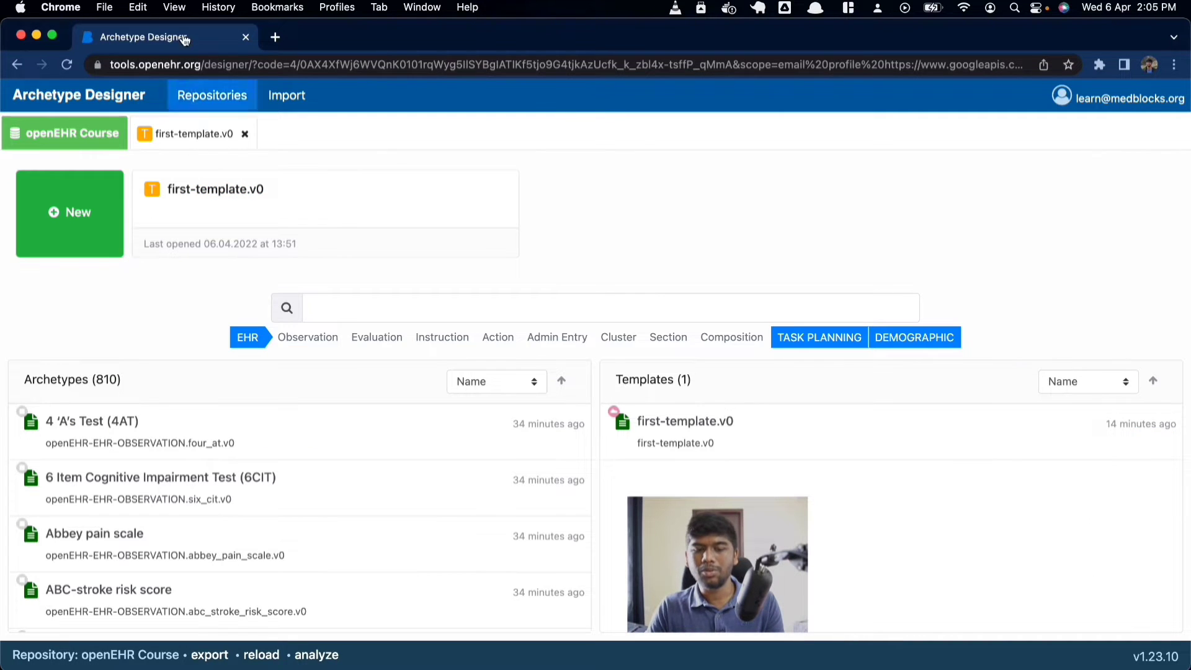
click(200, 138)
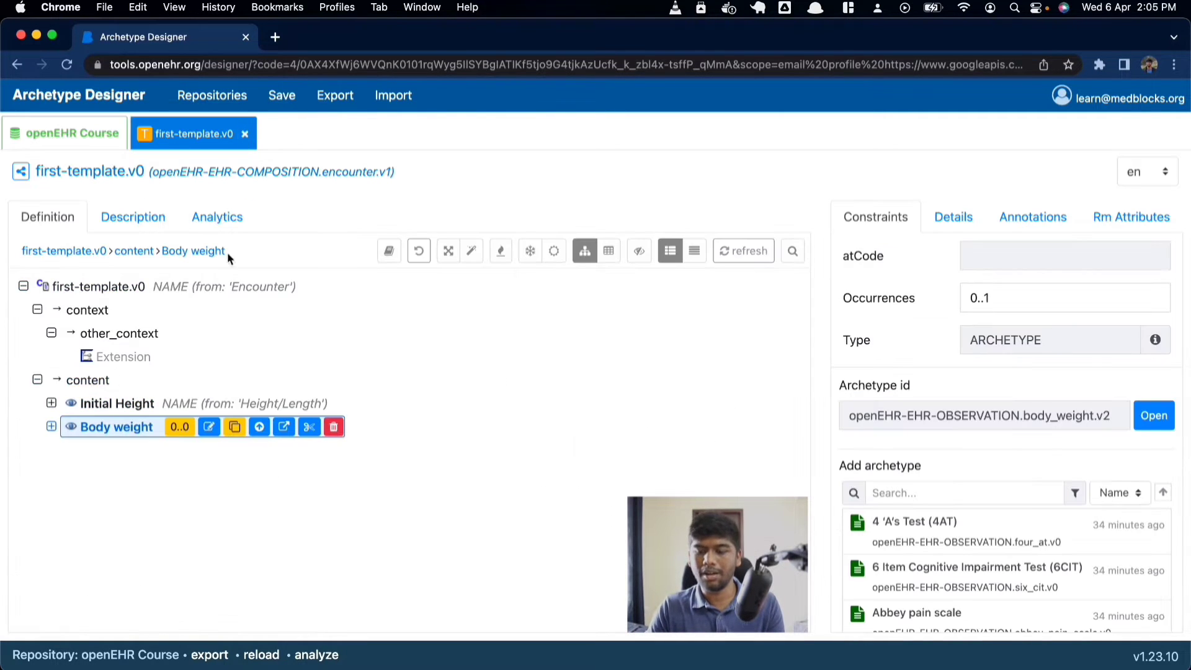
Step: Start a new Observation archetype in the openEHR Course repository and enter steps-taken as its concept
click(20, 144)
click(89, 213)
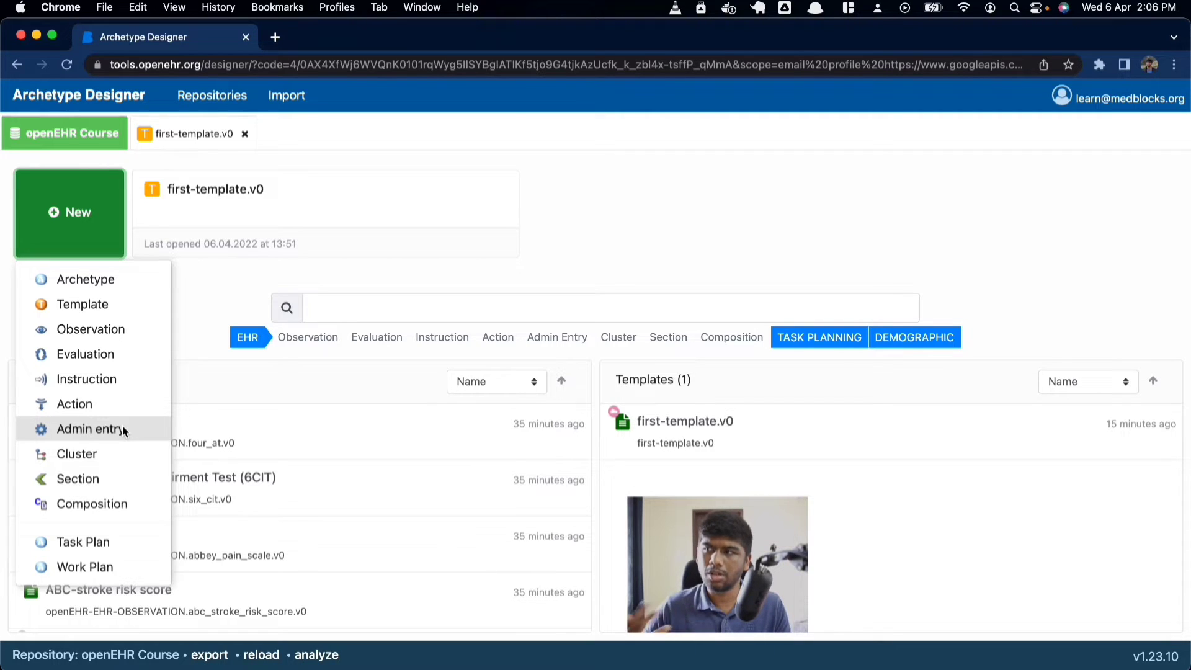
click(84, 330)
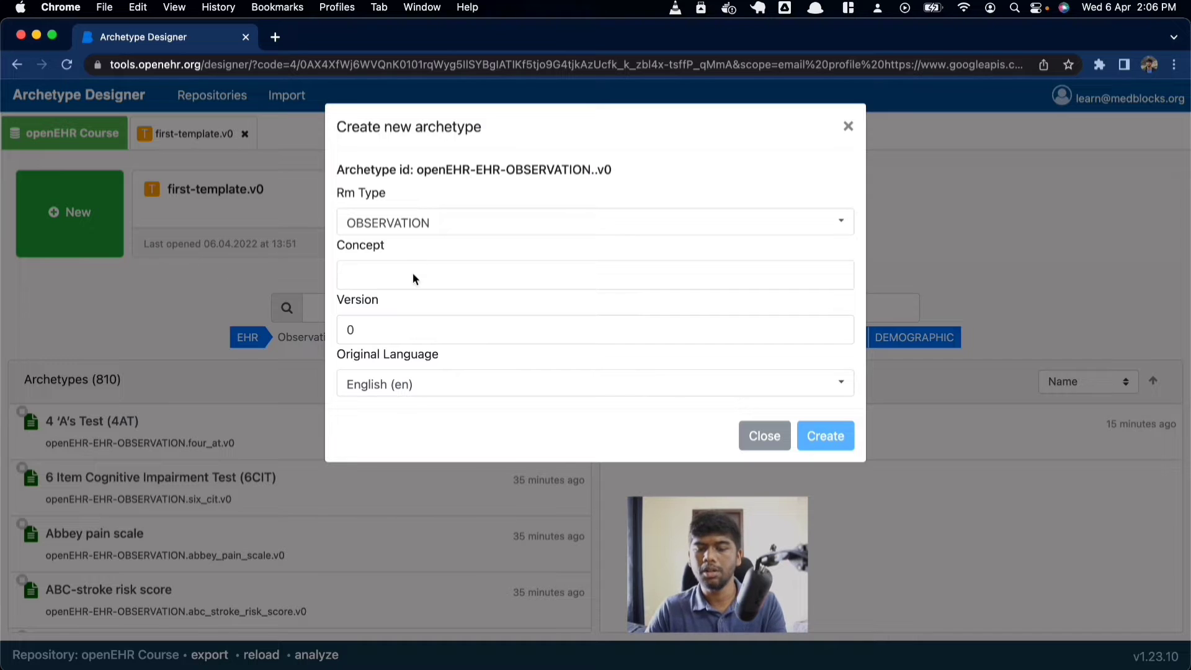
click(414, 276)
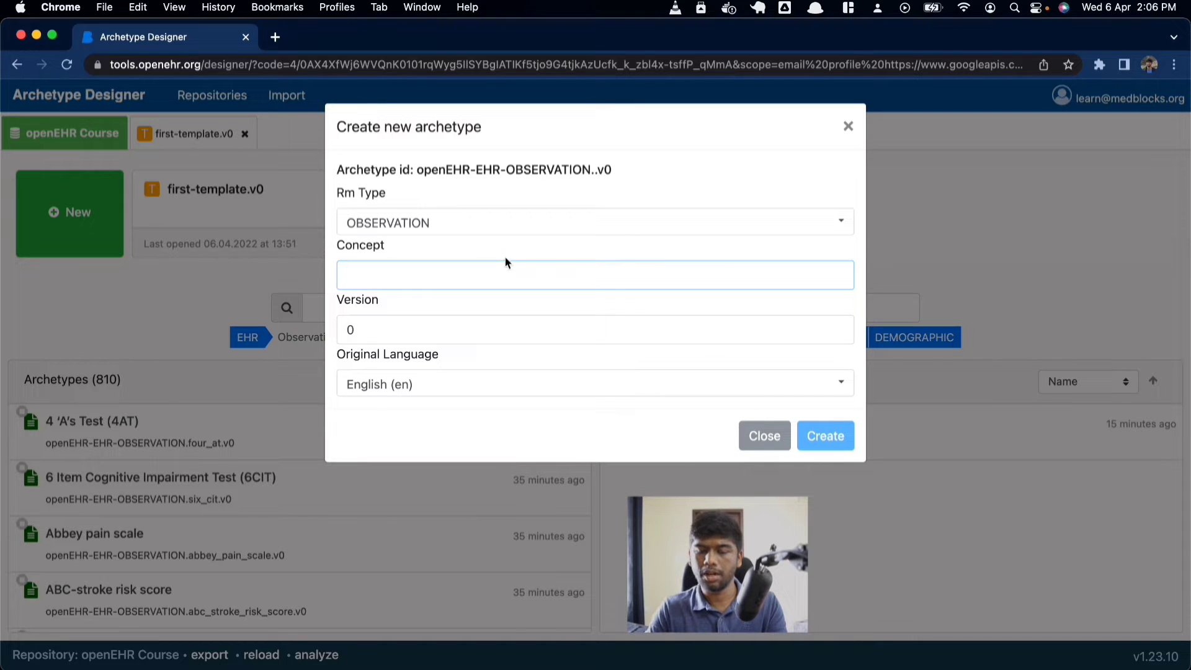
text(steps-)
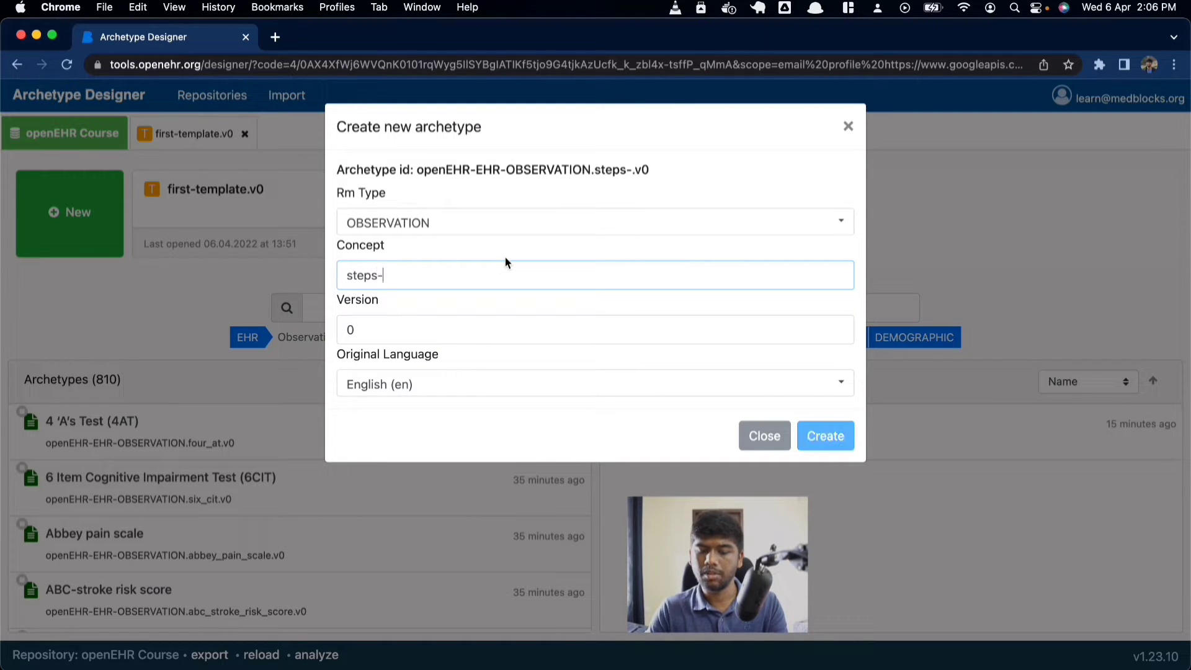
text(taken)
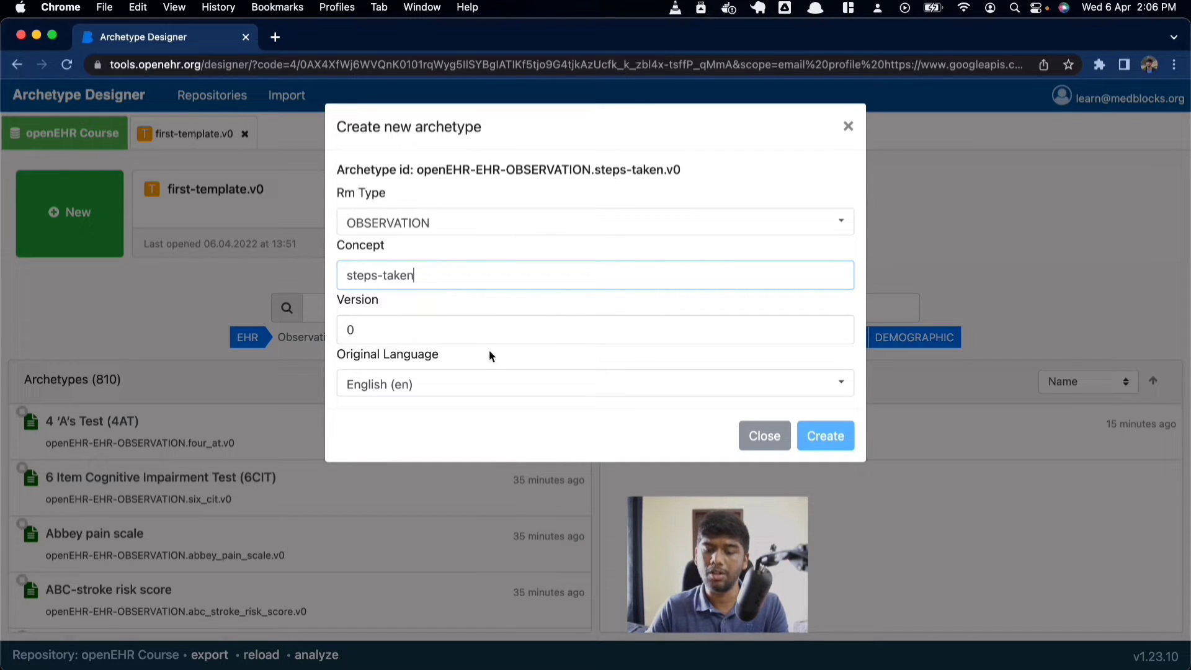
Step: Try 0.1 and 1 as the new archetype's version, ending on 0 with English as the original language
click(422, 332)
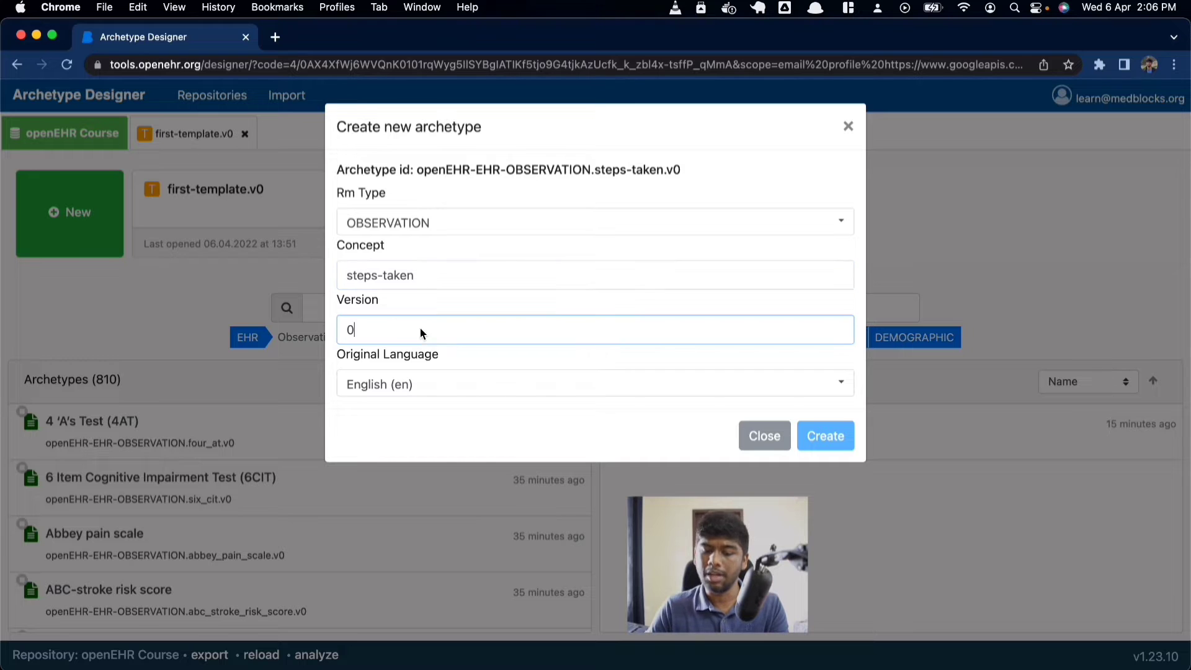
click(515, 375)
click(444, 387)
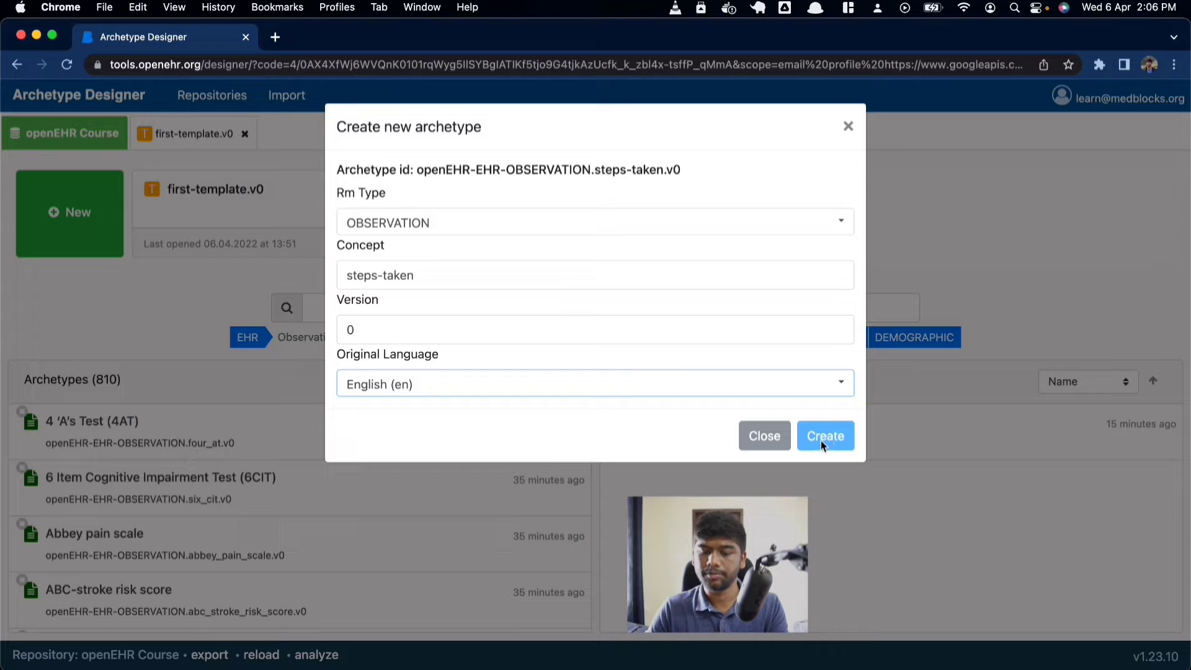
click(545, 332)
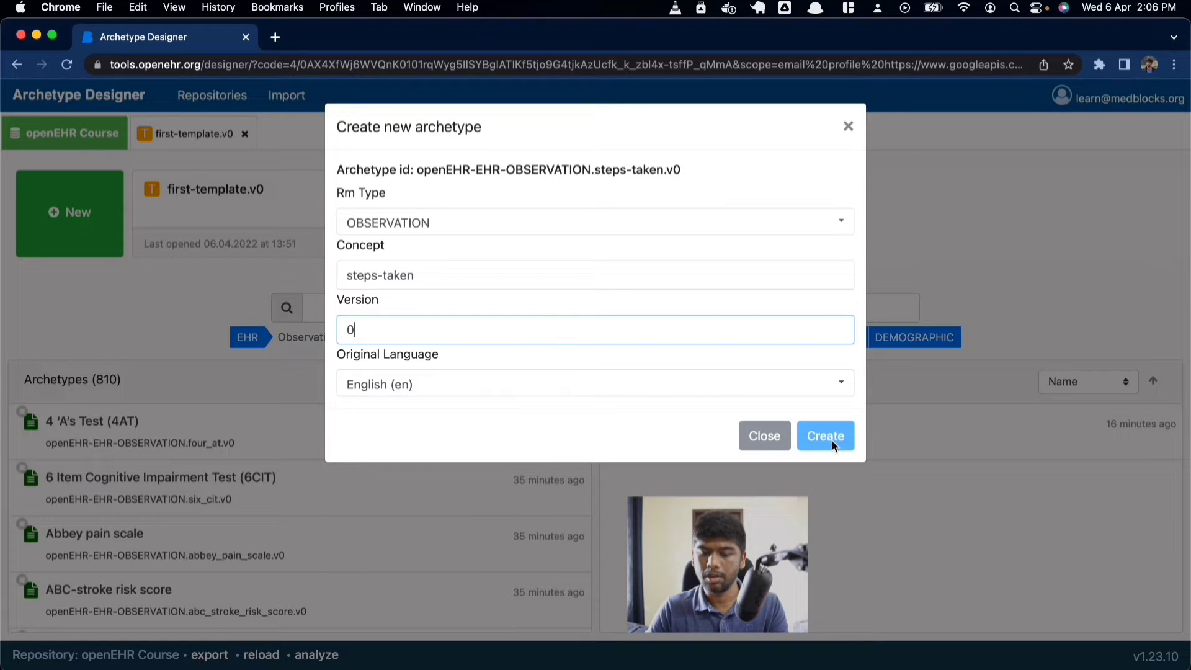
drag(457, 329, 323, 336)
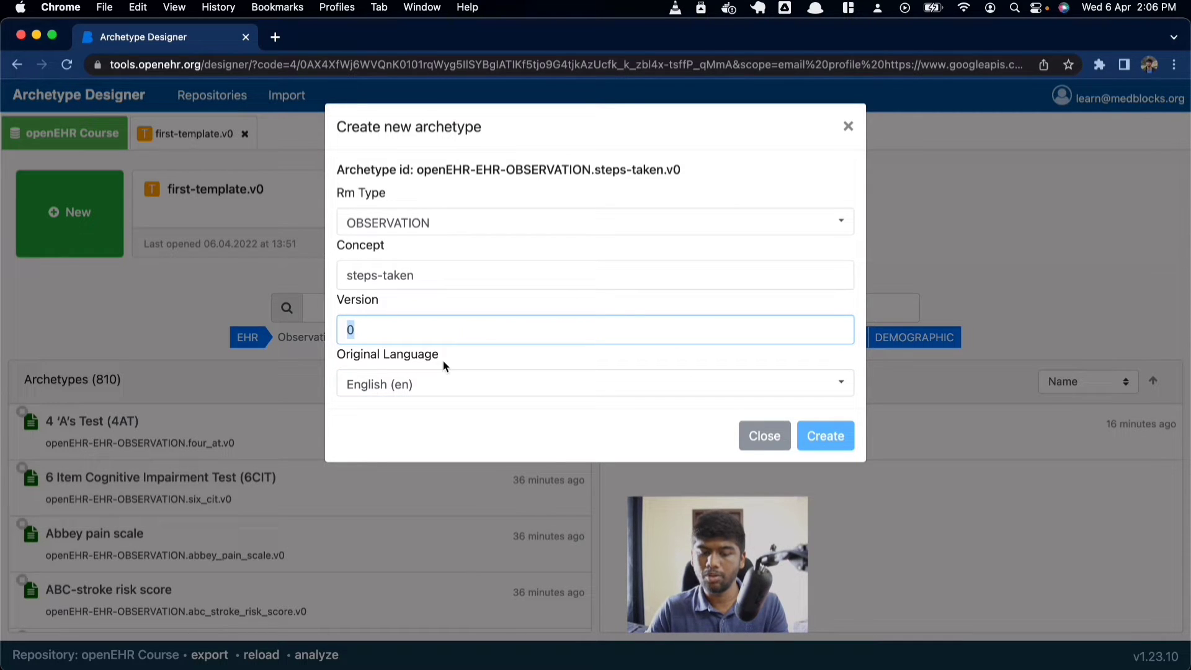
text(0.1)
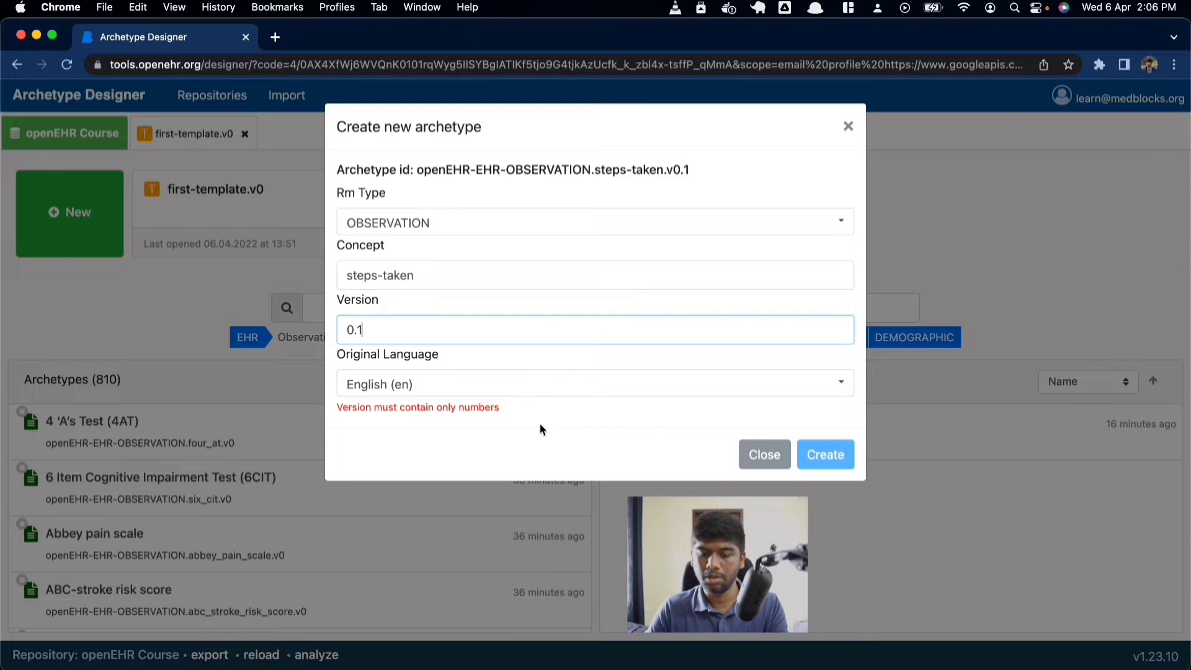
text(1)
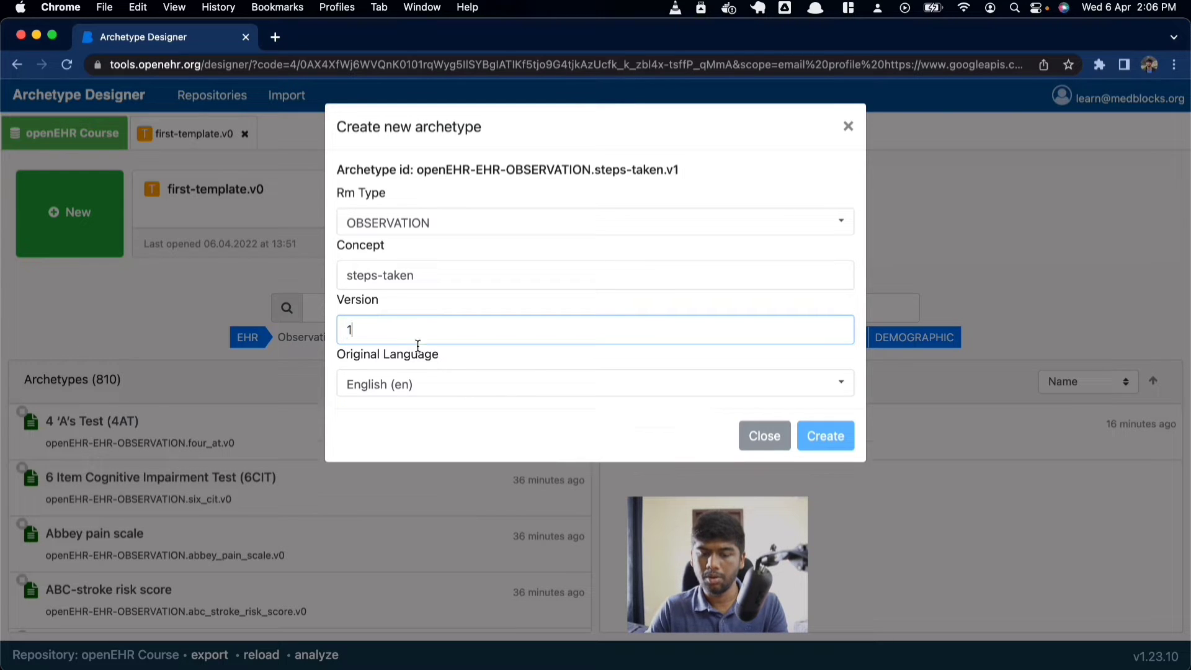
key(BackSpace)
text(0)
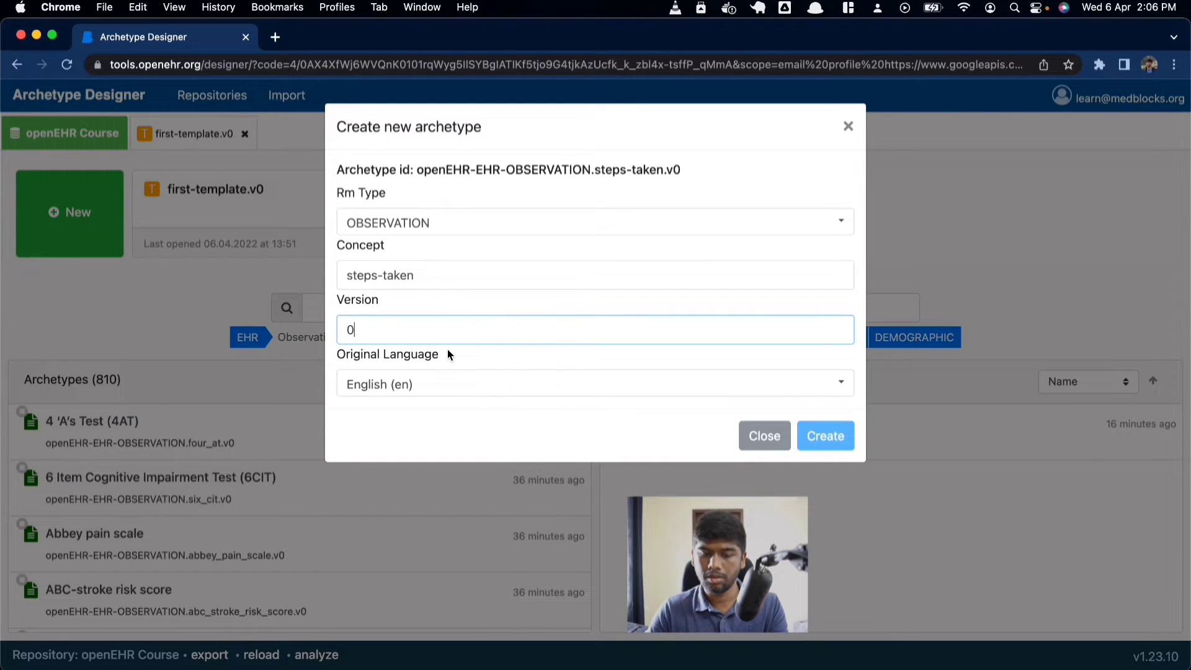
Step: Keep OBSERVATION as the reference model type, change the concept to steps_taken, and create the archetype
click(440, 276)
click(413, 227)
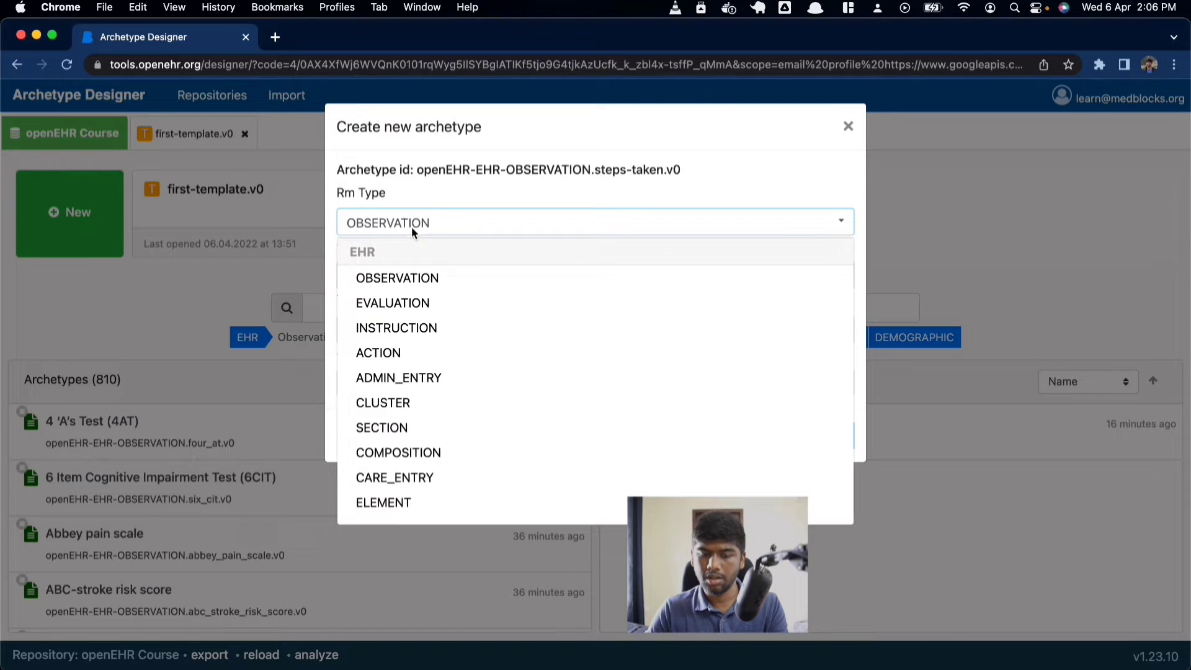
click(459, 277)
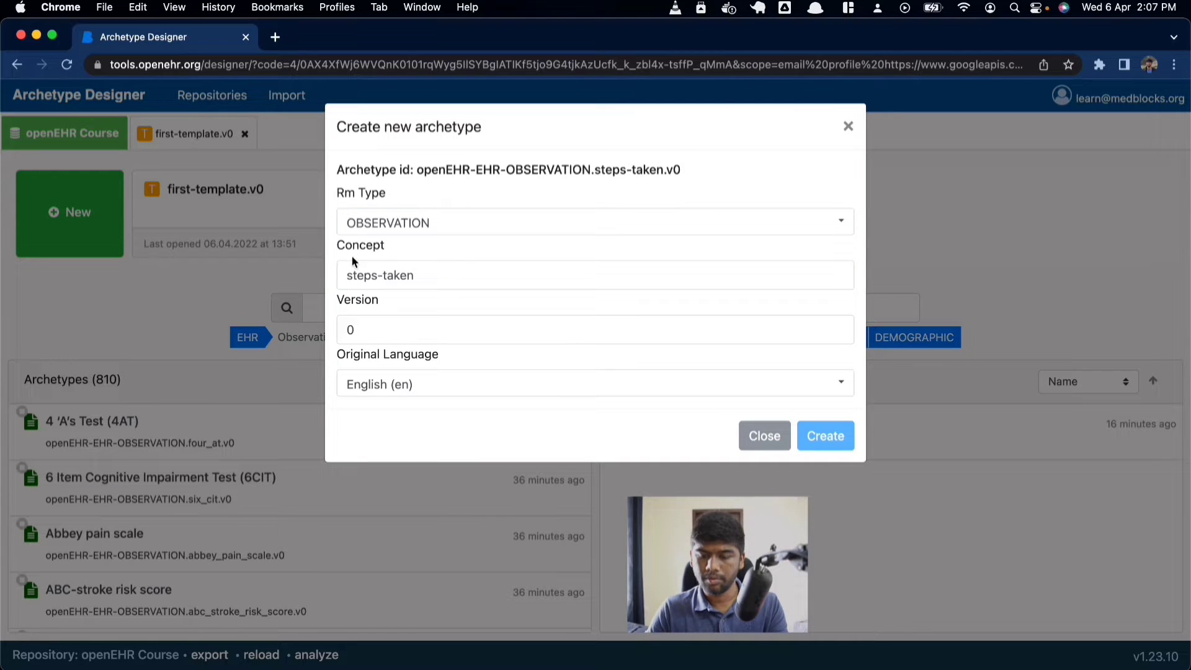
triple_click(472, 271)
text(steps)
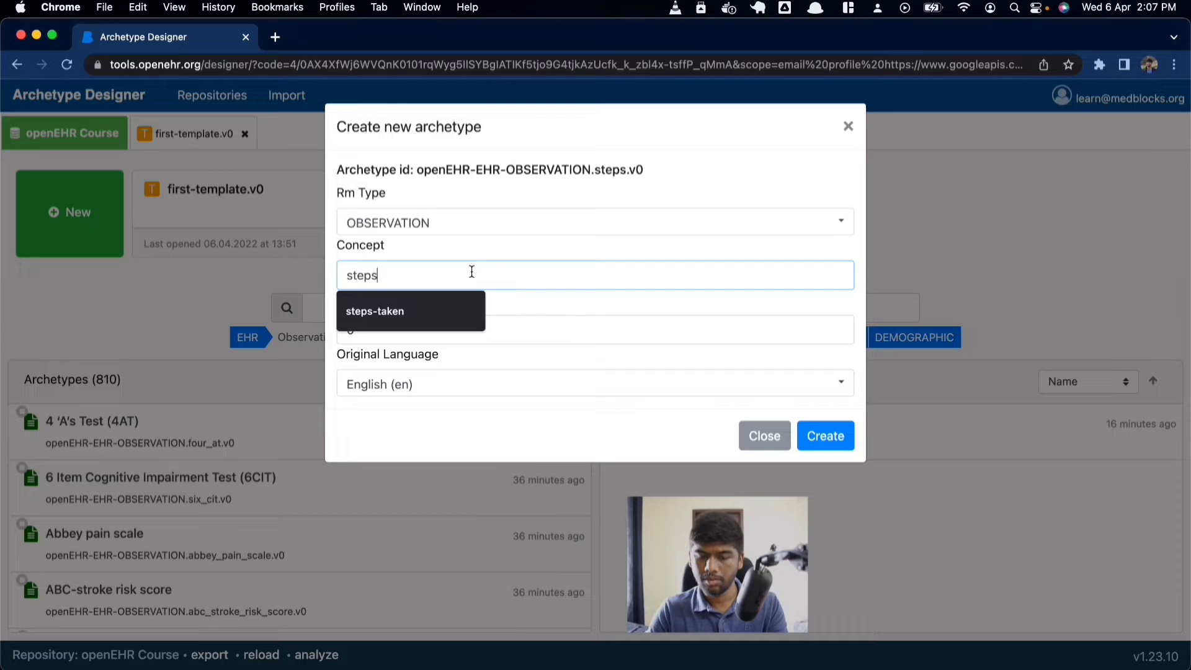
text(_taken)
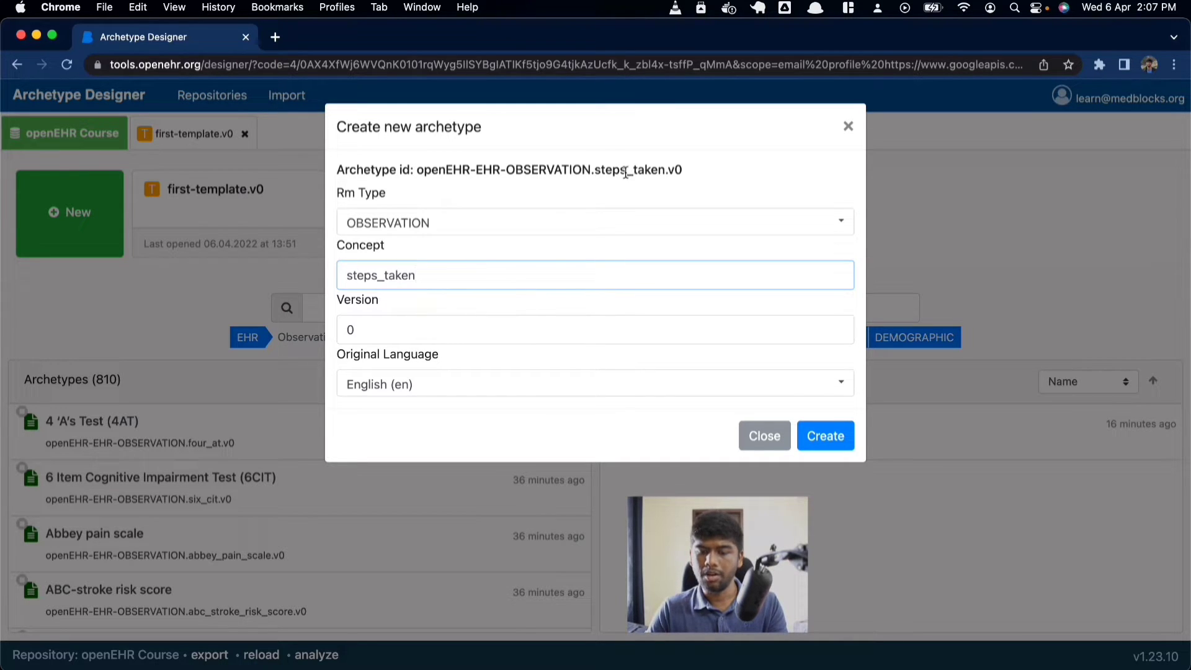
double_click(380, 273)
click(461, 280)
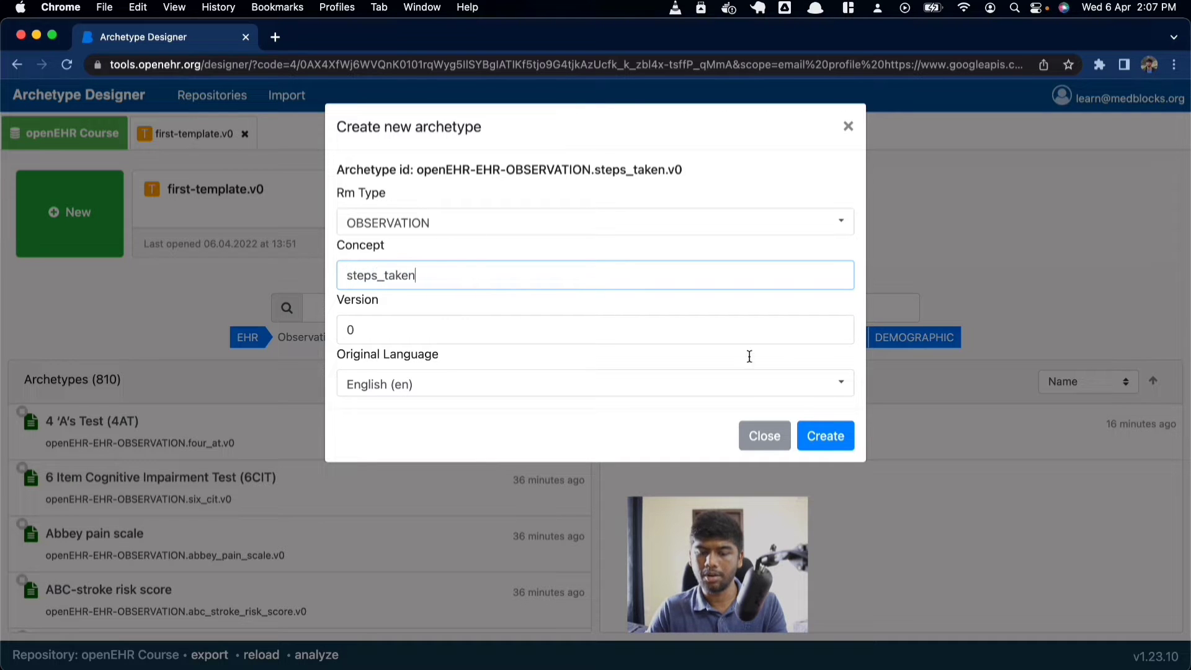
click(825, 436)
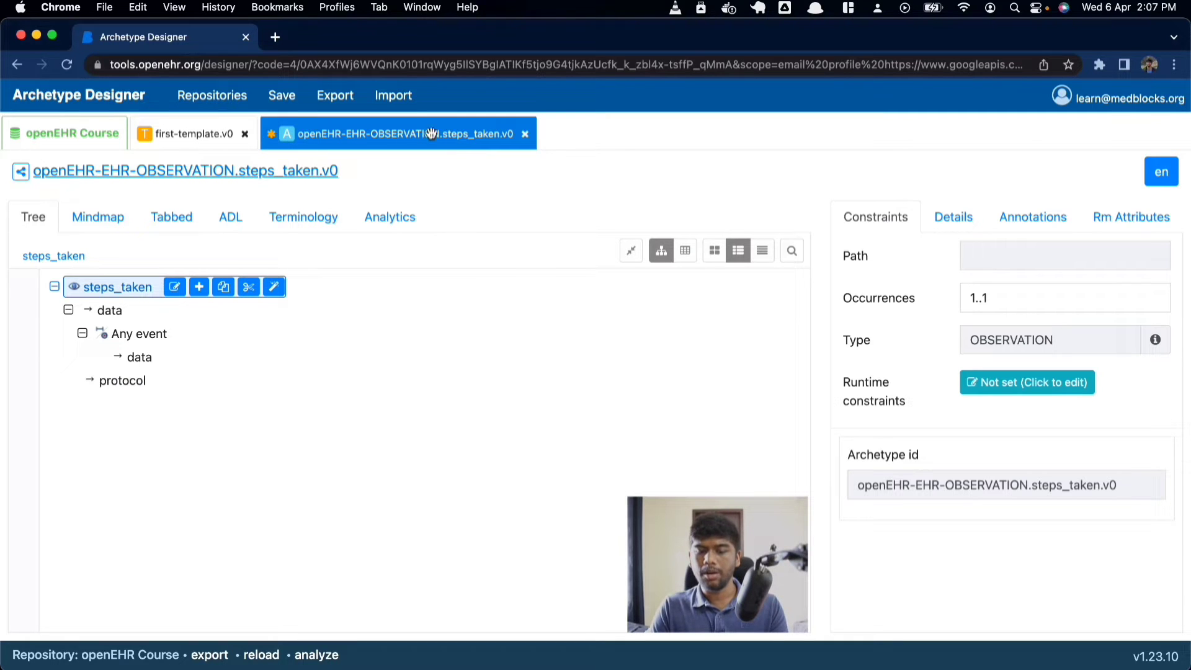
Step: Set the type of the Any event node to Point in time
click(146, 338)
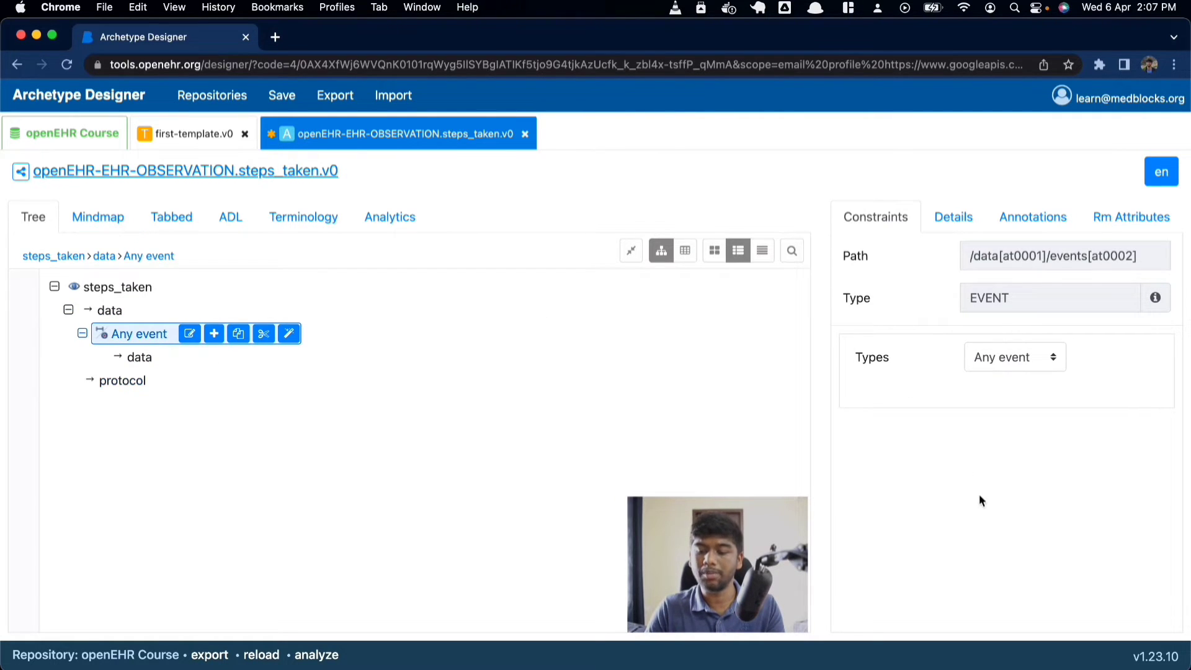
click(1039, 357)
click(936, 364)
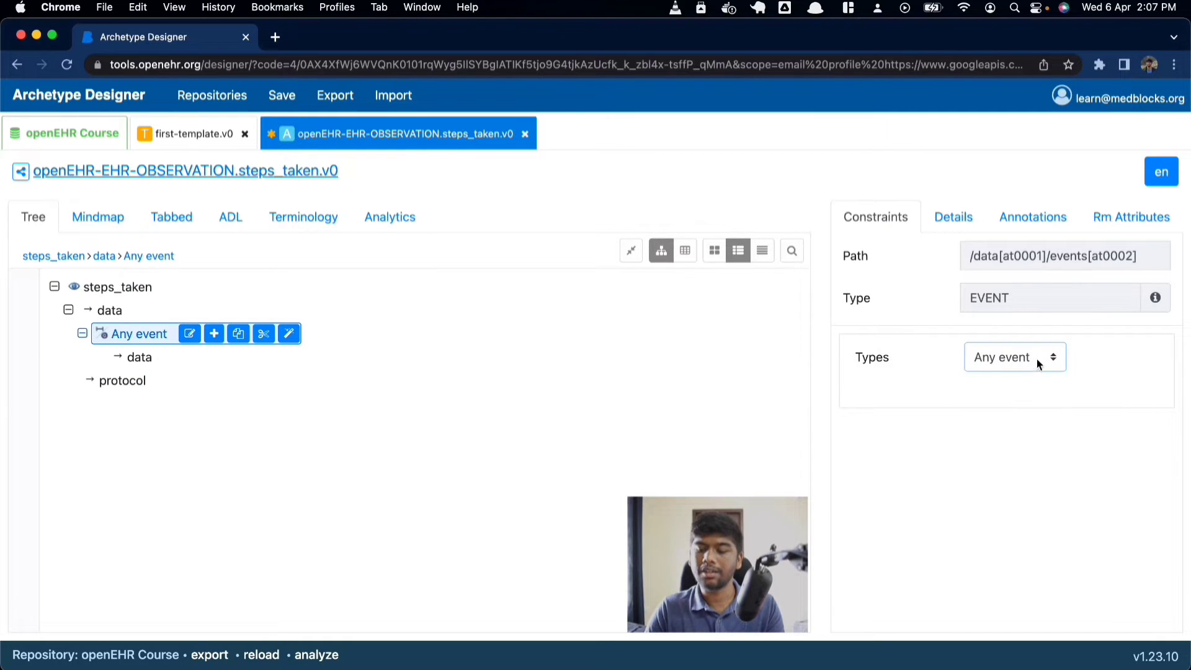
click(1036, 358)
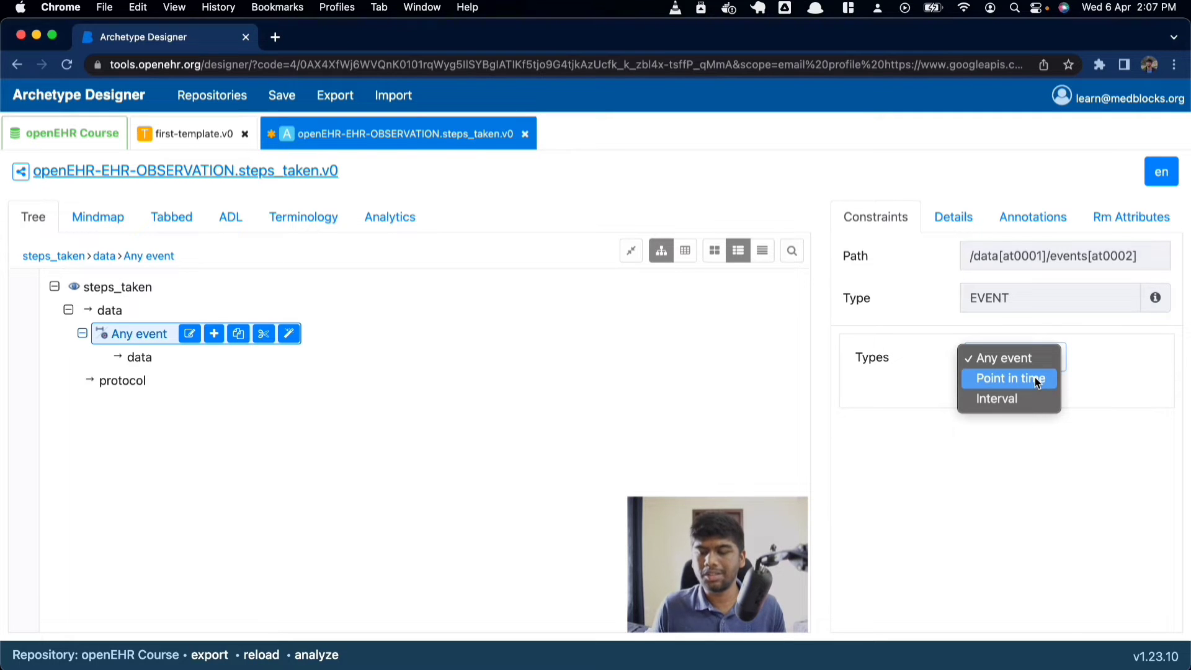
click(1034, 377)
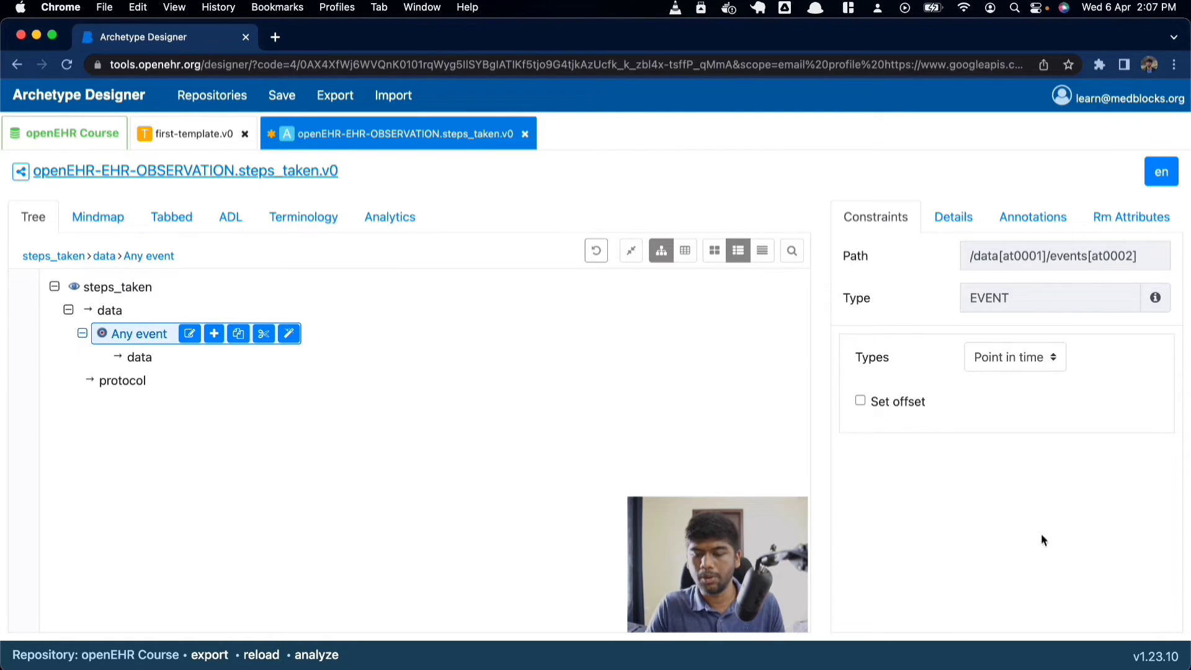
Step: Add a Count element named "Steps taken" to the data node under Any event
click(139, 357)
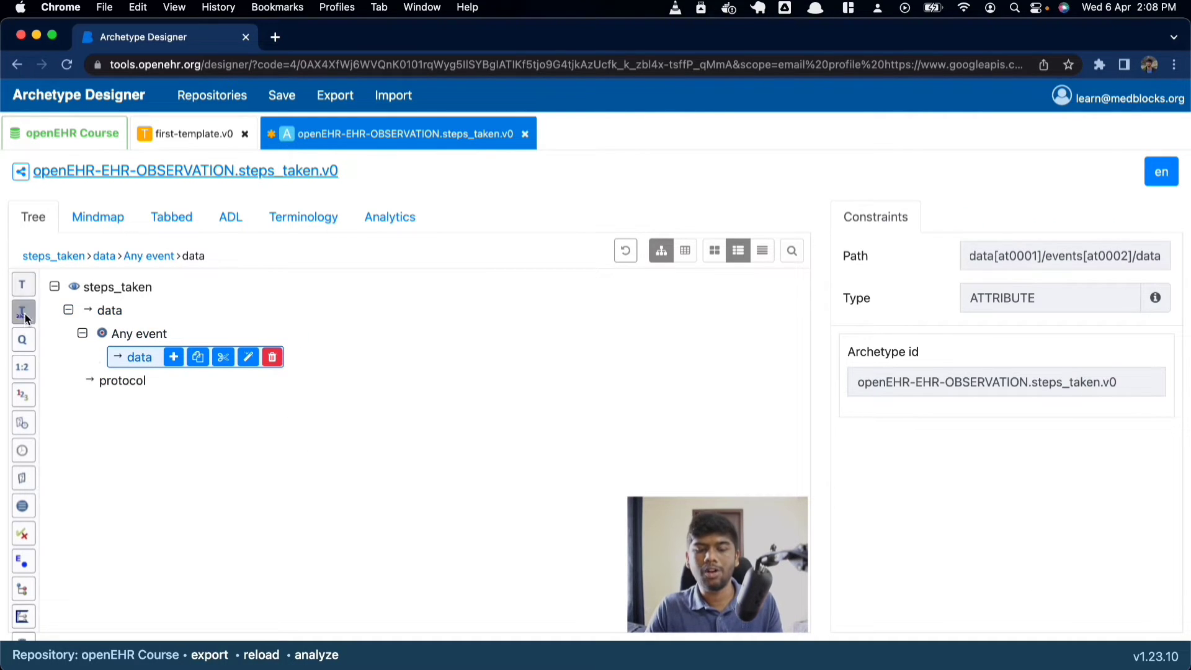
scroll(23, 471, down, 2)
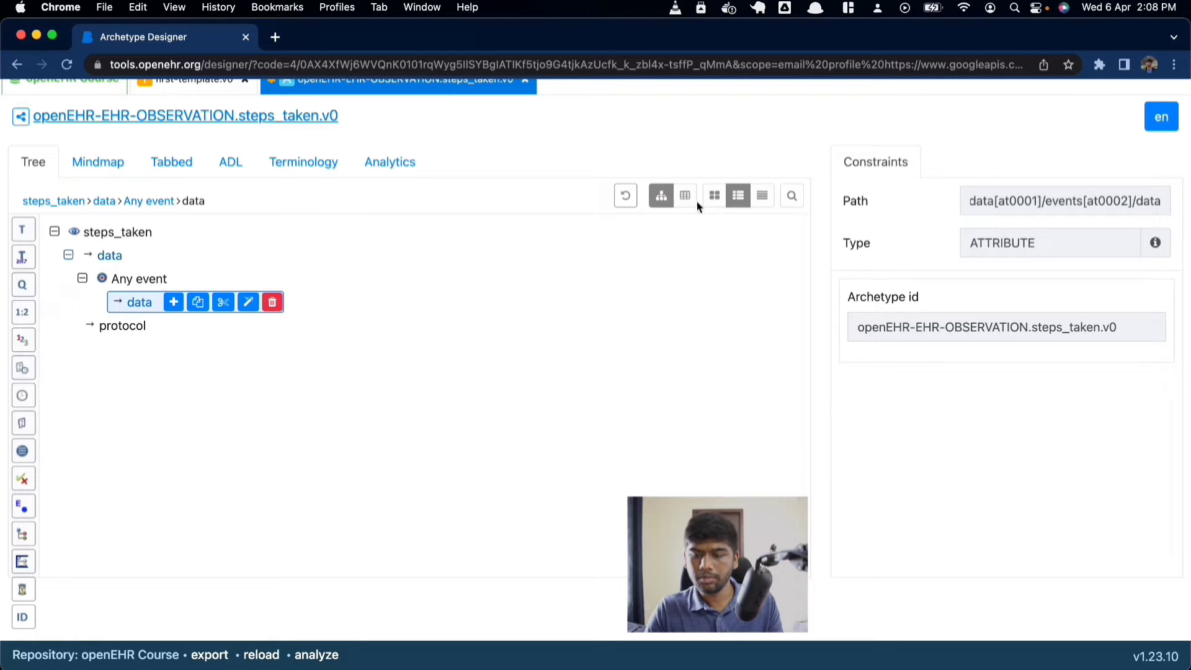
click(1175, 64)
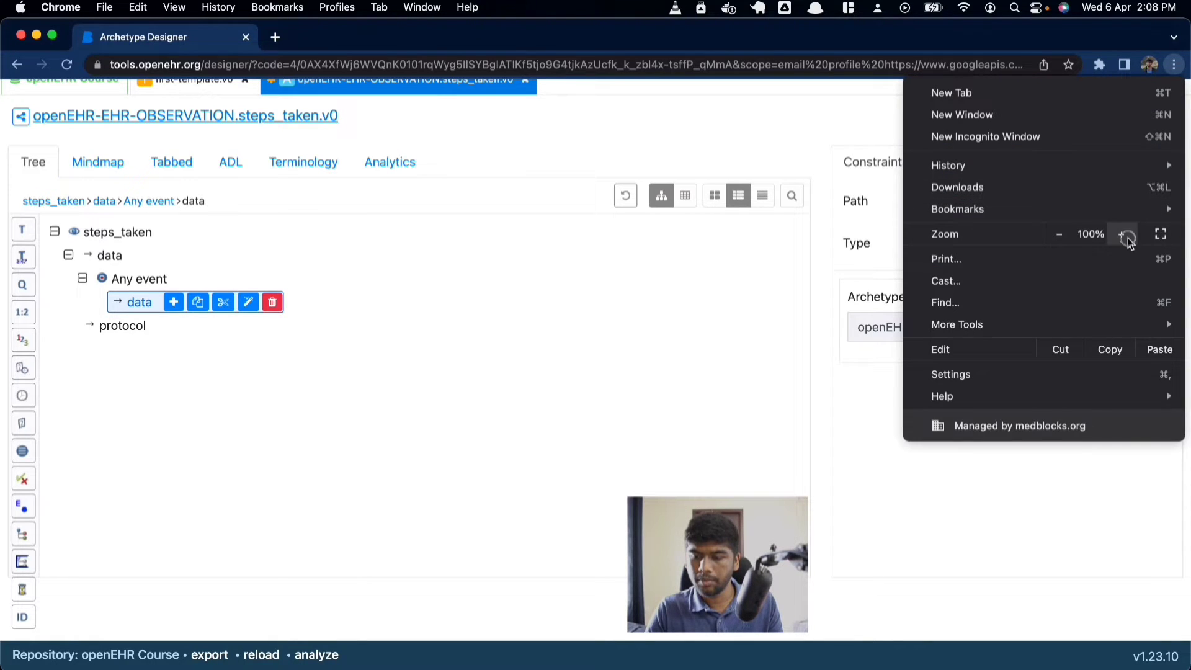
click(1123, 235)
click(346, 351)
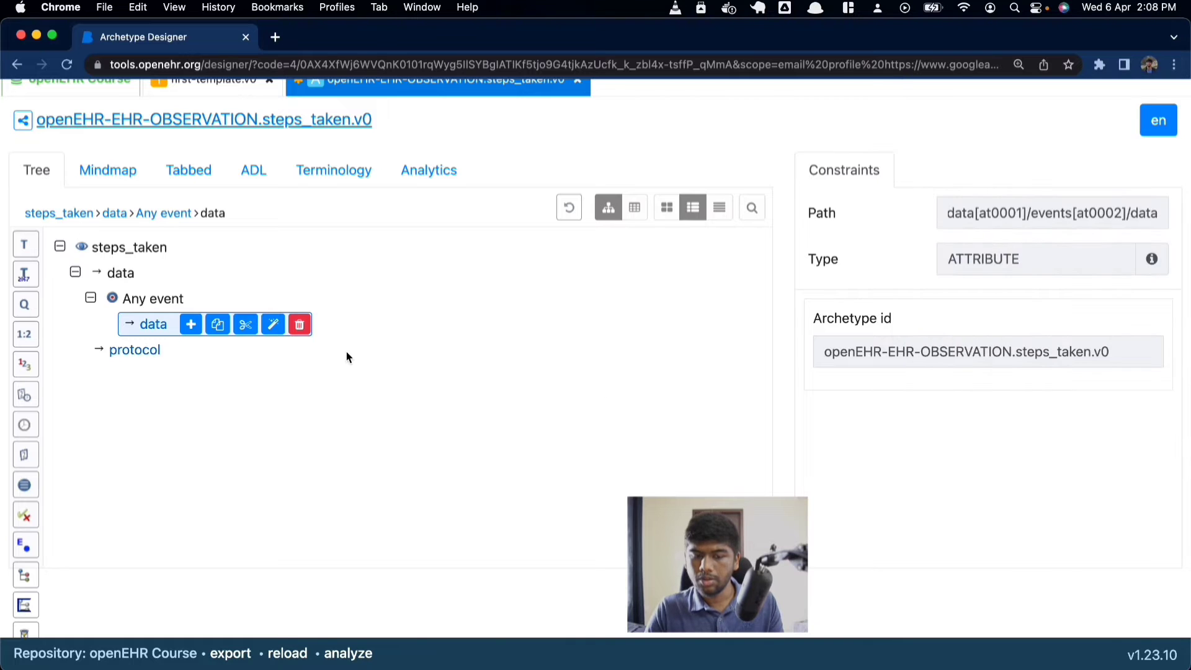
scroll(346, 351, up, 2)
scroll(347, 351, down, 3)
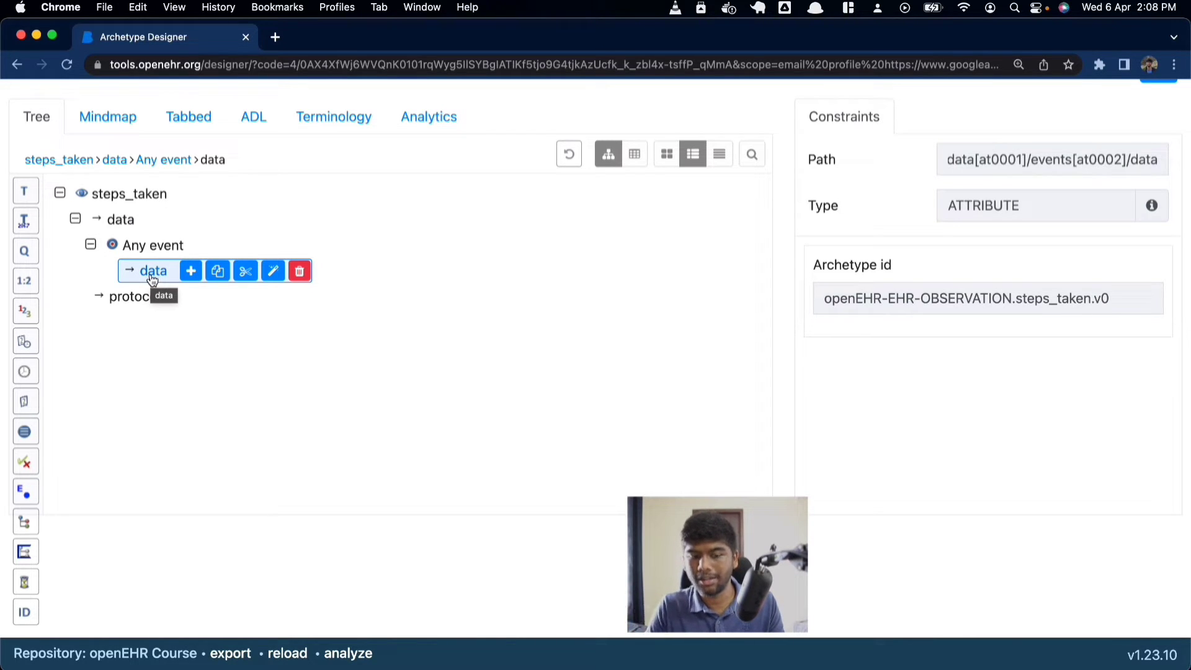
click(25, 314)
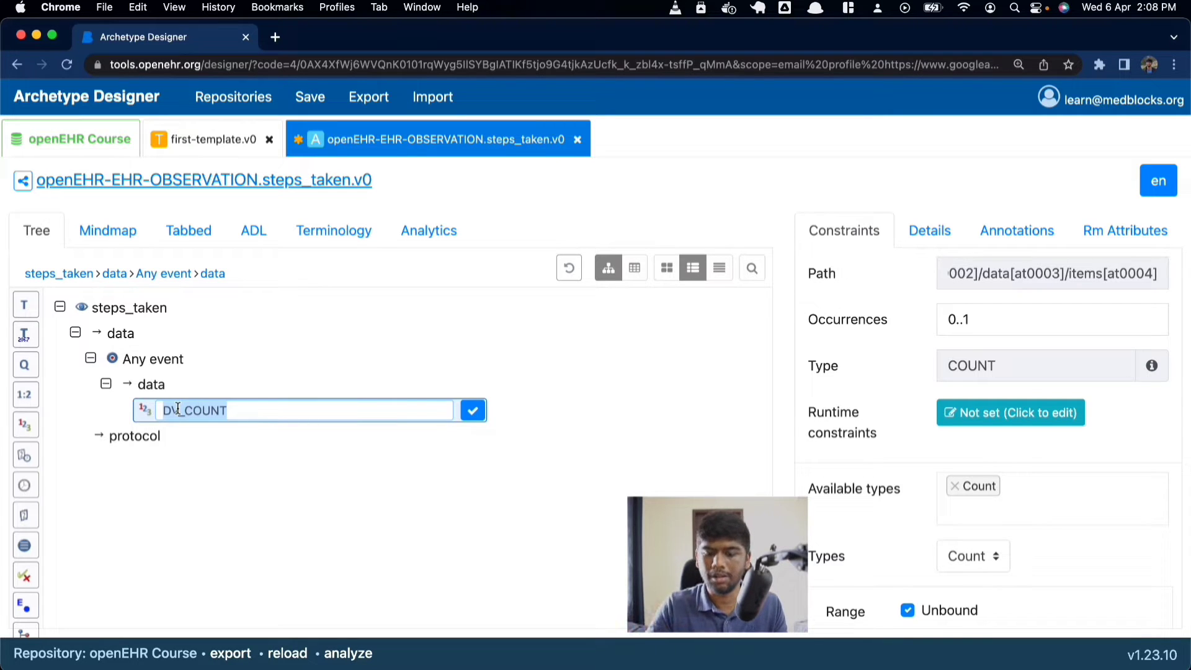
text(s)
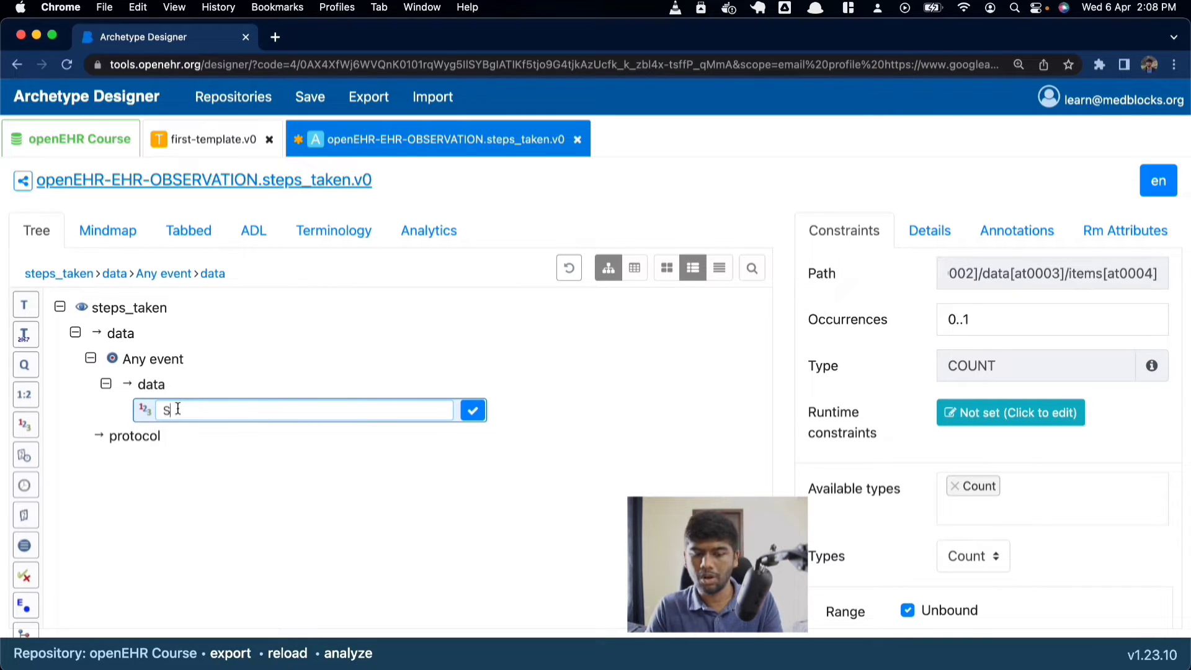
text(teps taken)
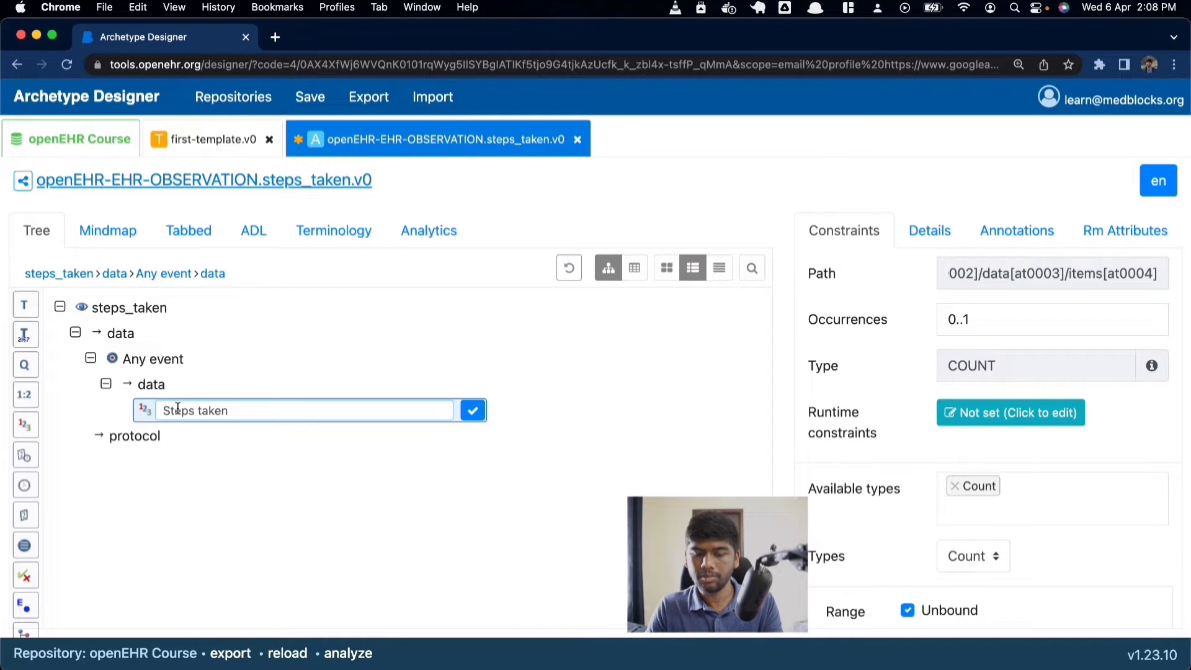
key(Return)
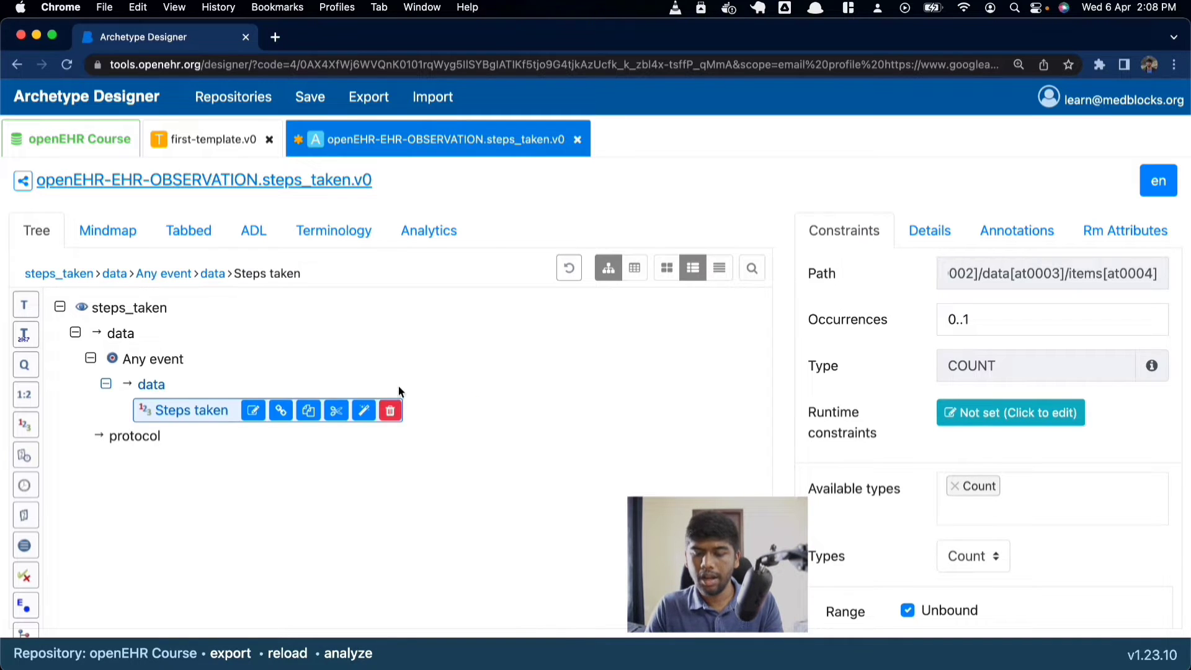
Step: Add a Text element named "From location" beneath Steps taken in the event's data
scroll(398, 385, down, 3)
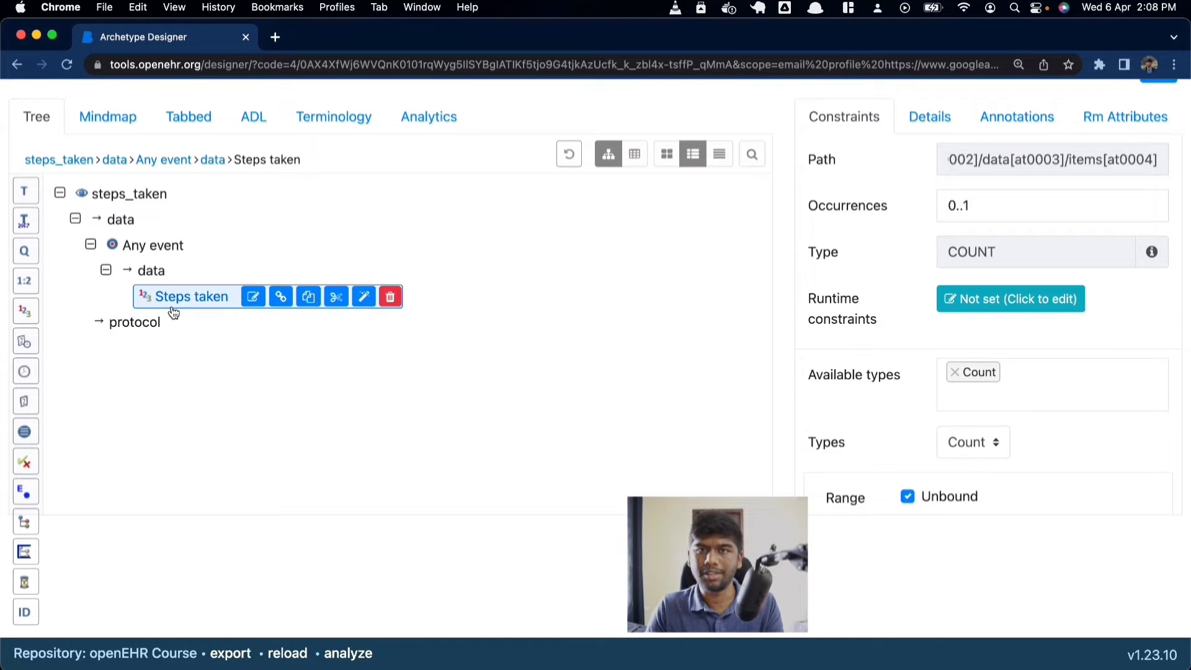
click(27, 194)
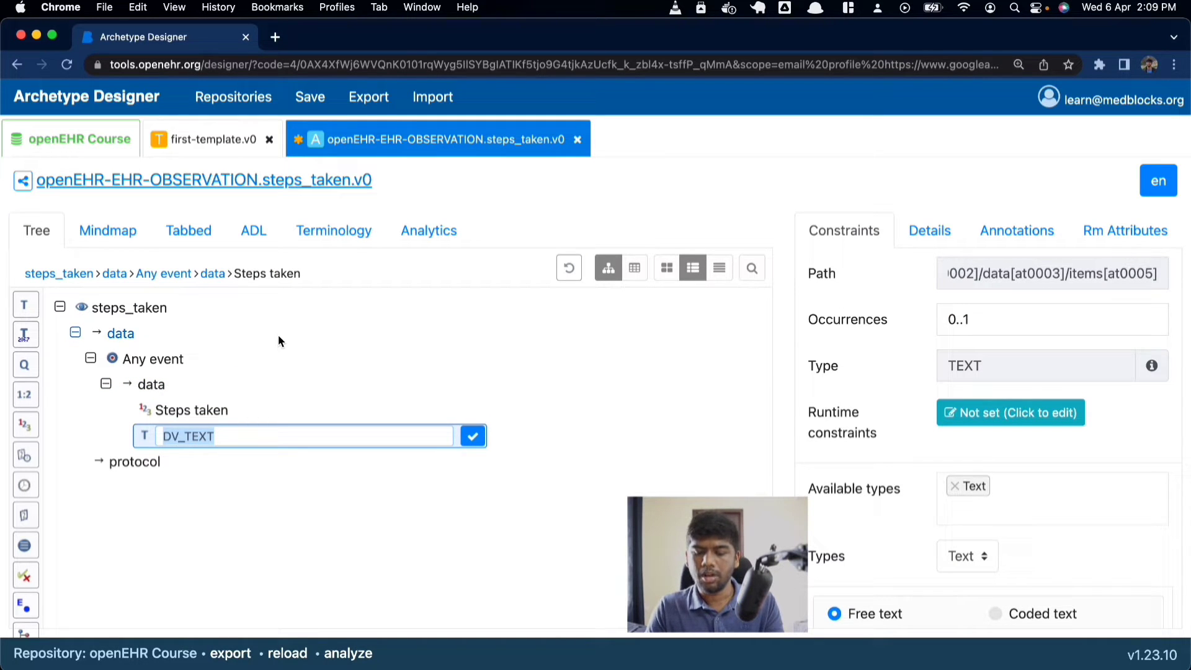
text(From lo)
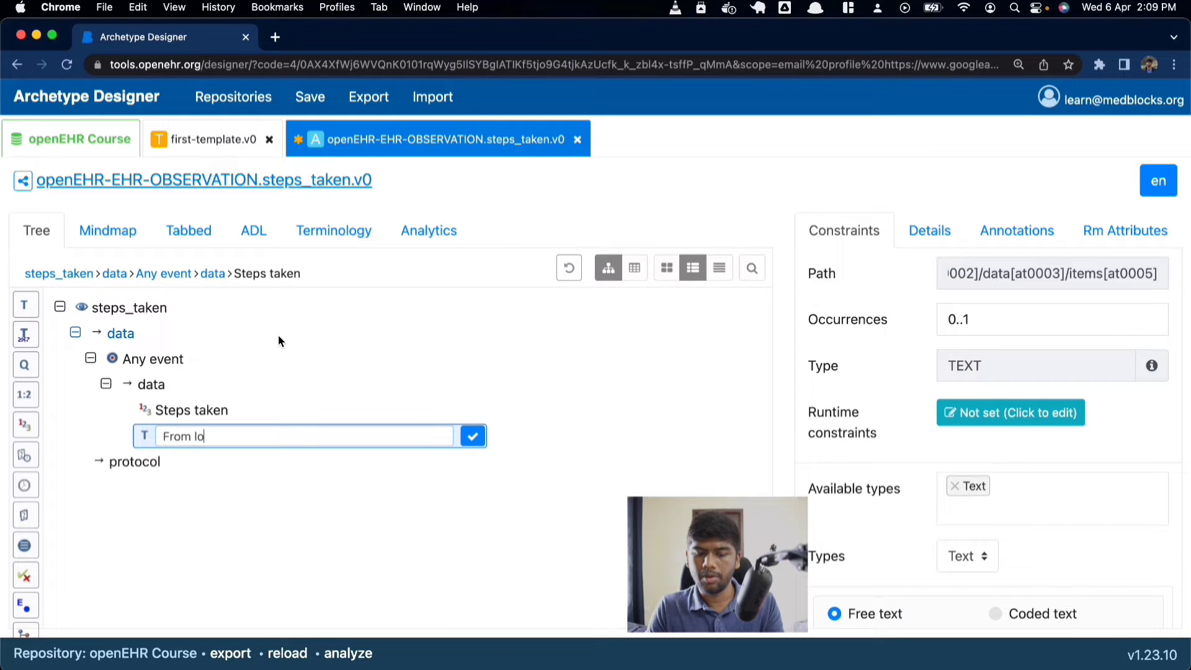
text(cation)
key(Return)
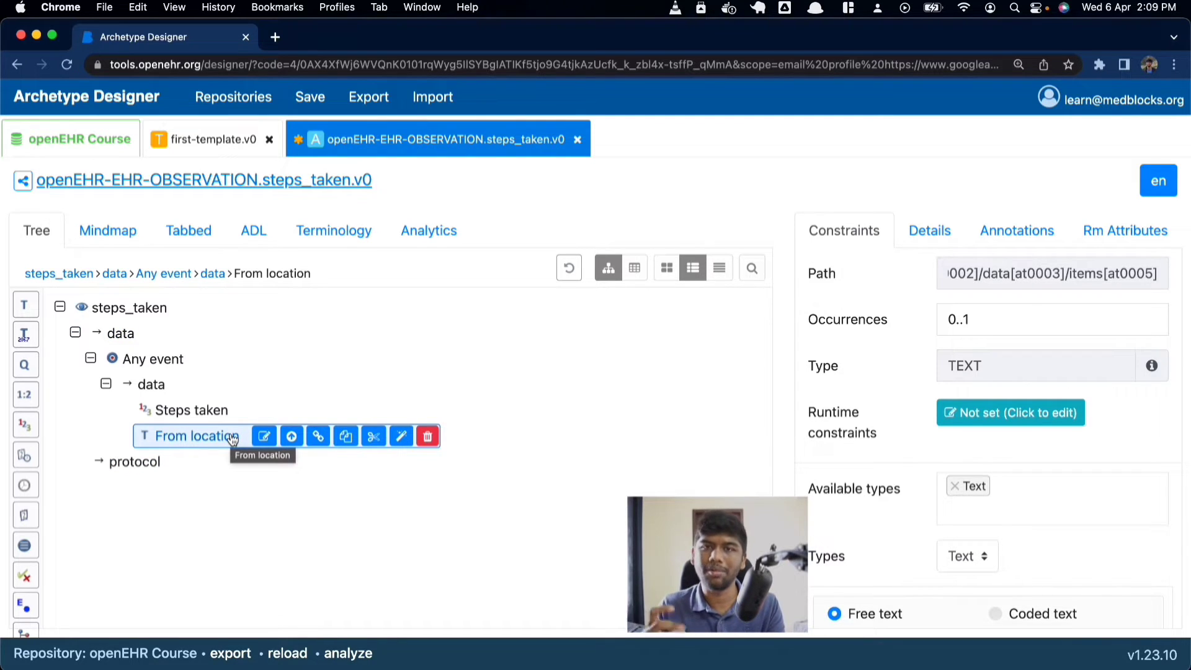
Step: Give the From location element the description "The location from which the patient is coming from"
click(200, 409)
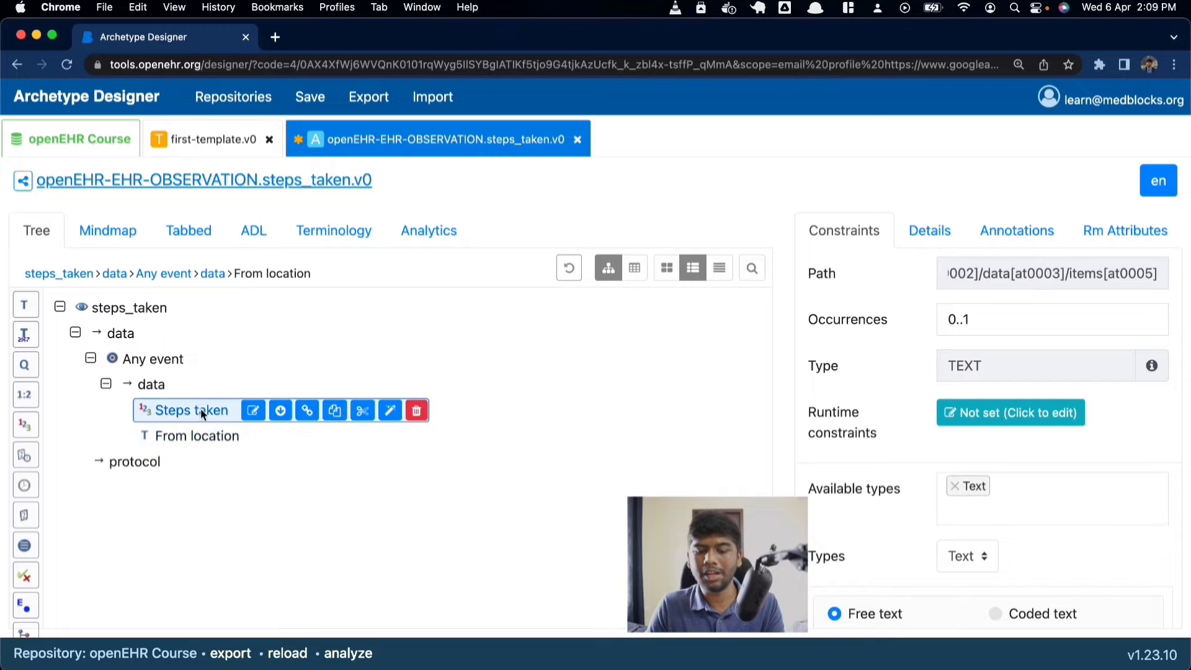
click(198, 435)
scroll(404, 399, down, 1)
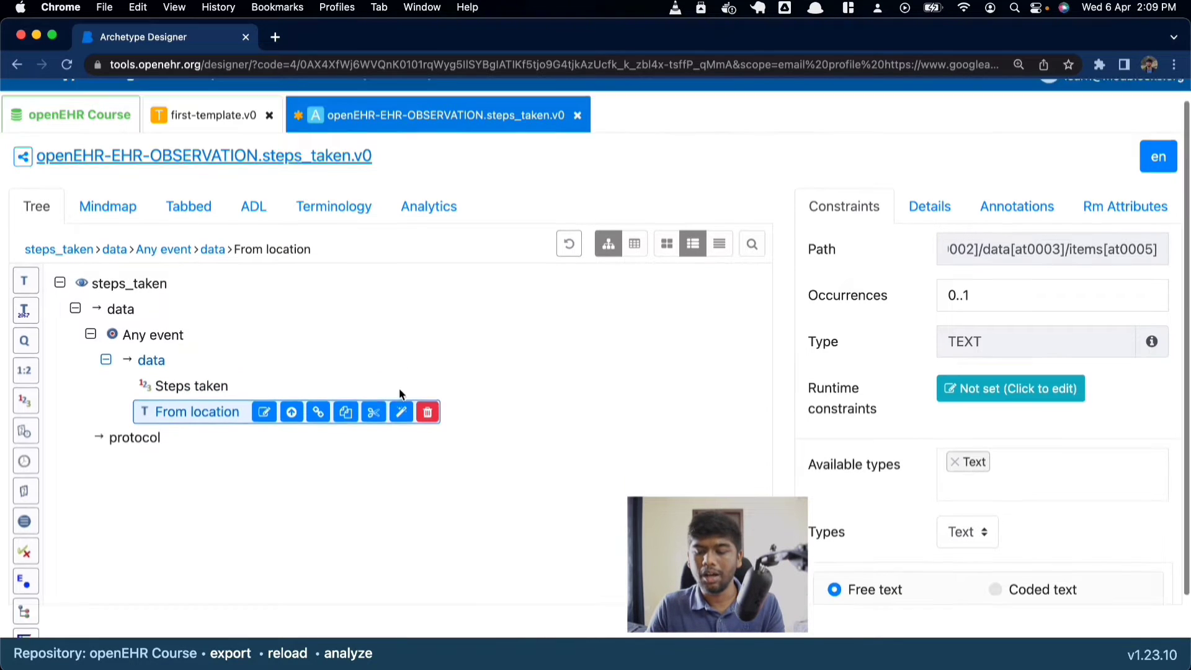
click(921, 210)
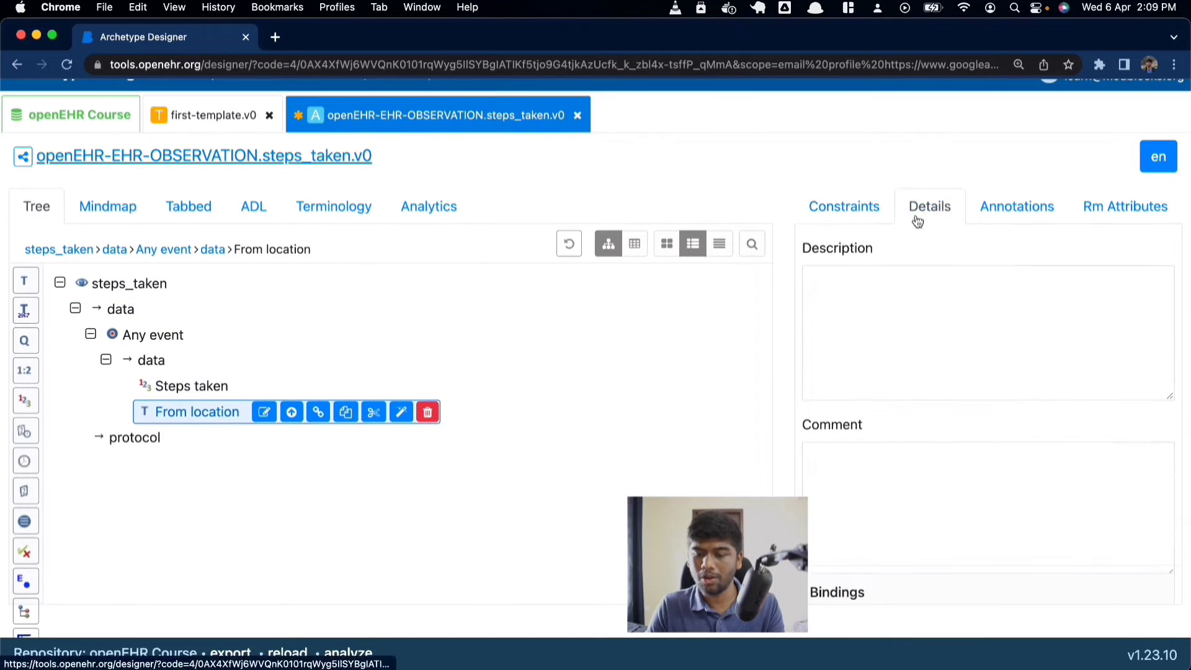
click(873, 338)
text(The)
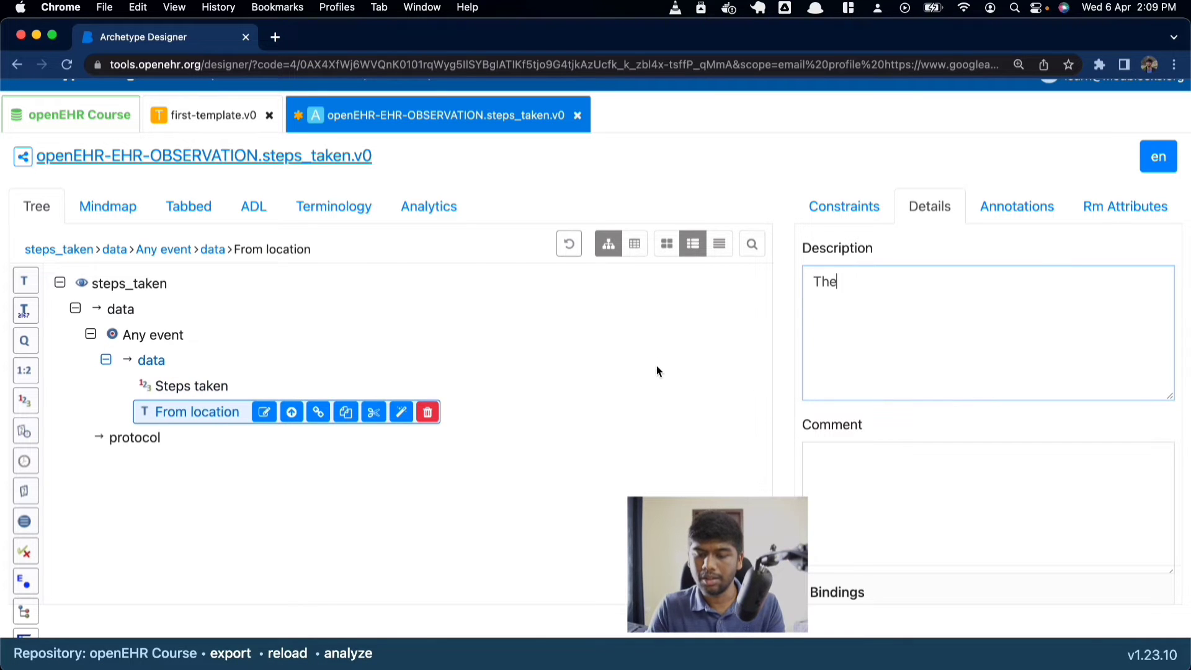
text( location from )
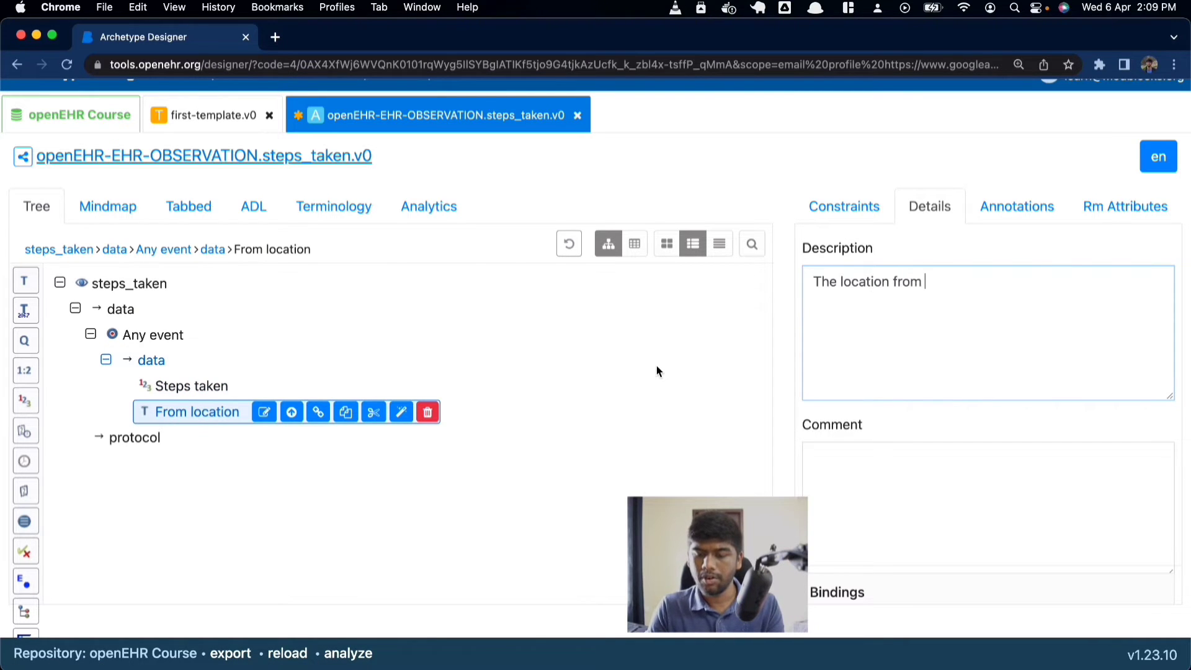
text(which the patient )
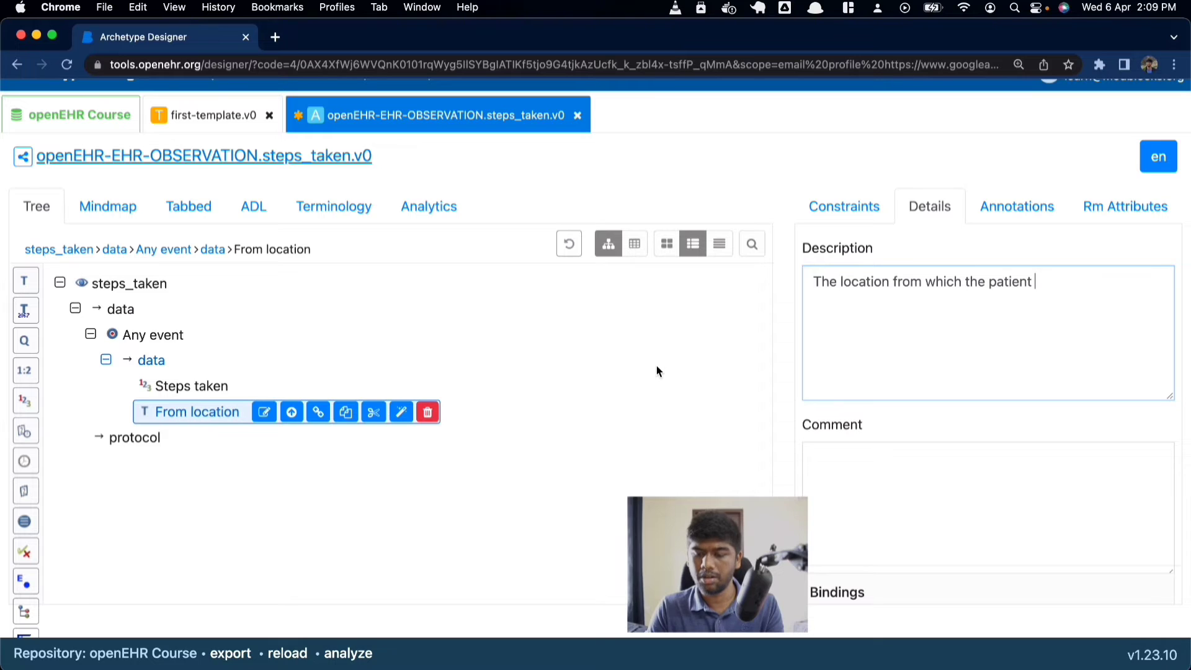
text(is coming from)
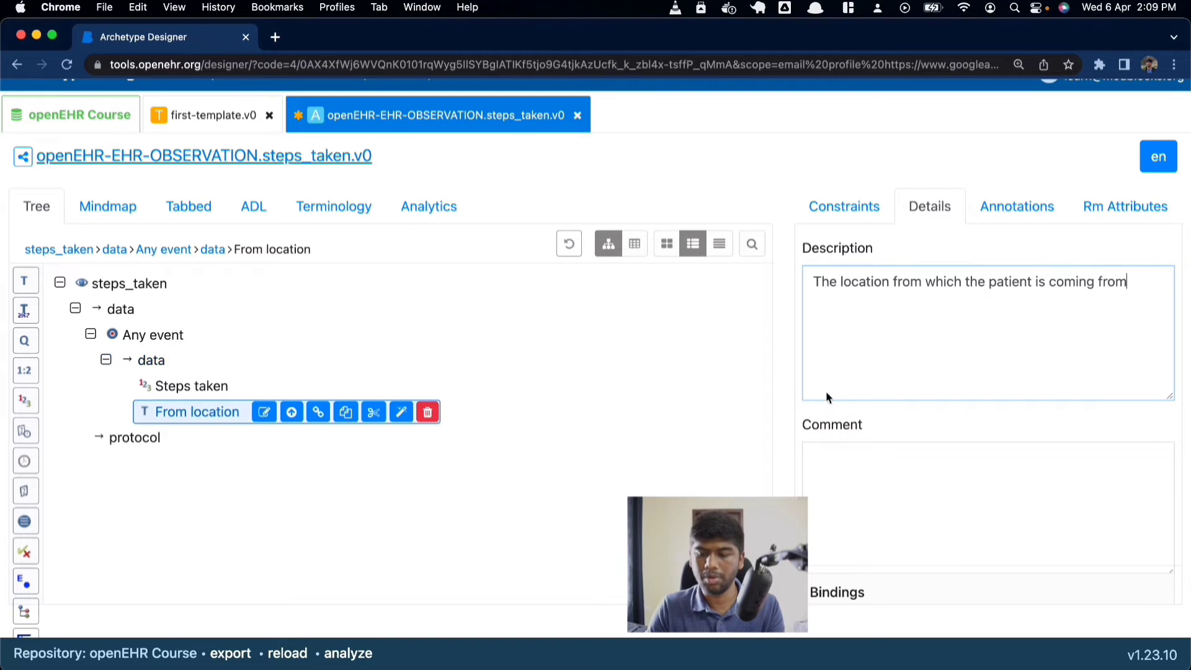
Step: Rename the From location element as "Location"
click(192, 386)
click(170, 414)
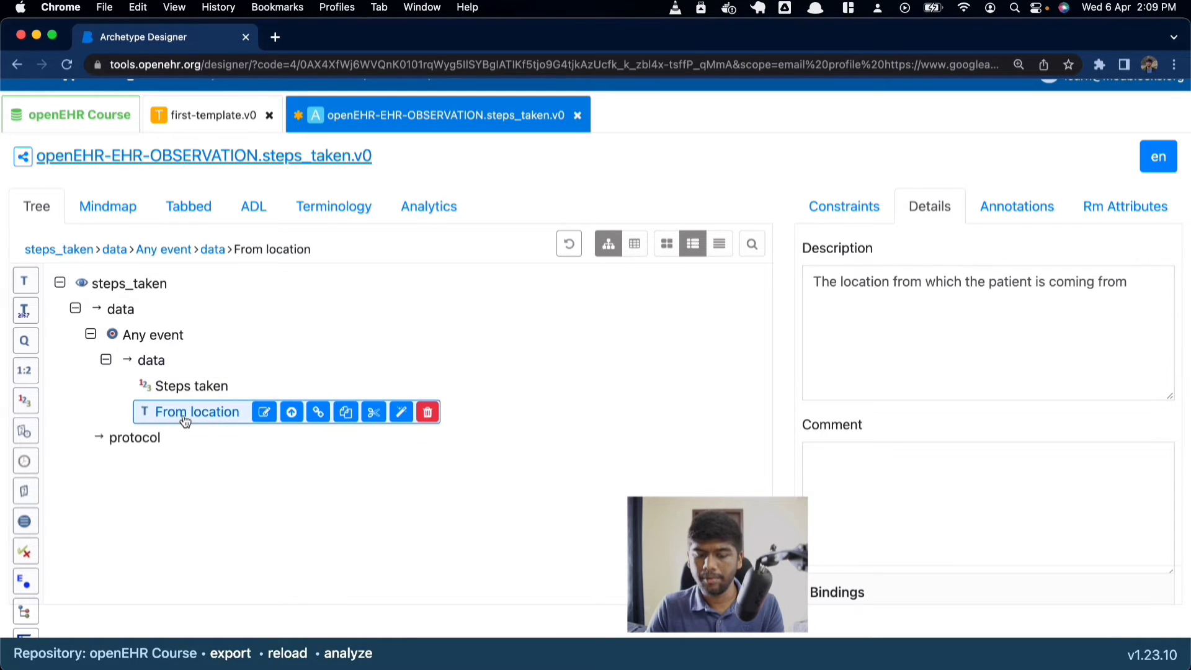
double_click(184, 416)
text(Location)
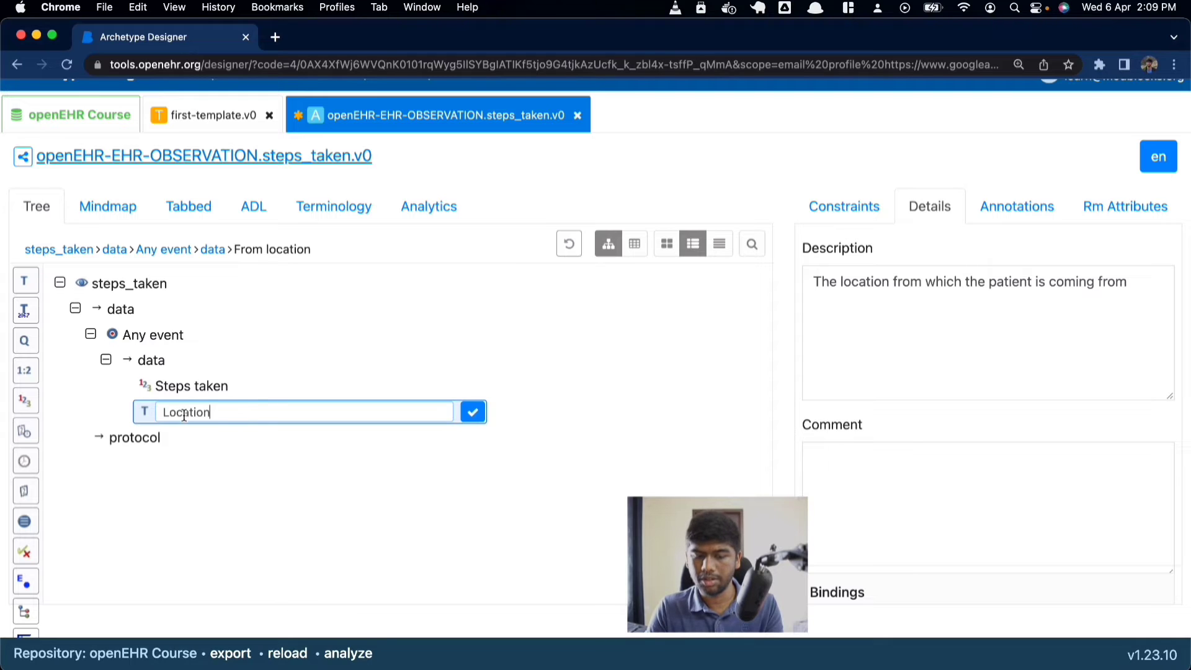
key(Return)
click(180, 390)
click(173, 412)
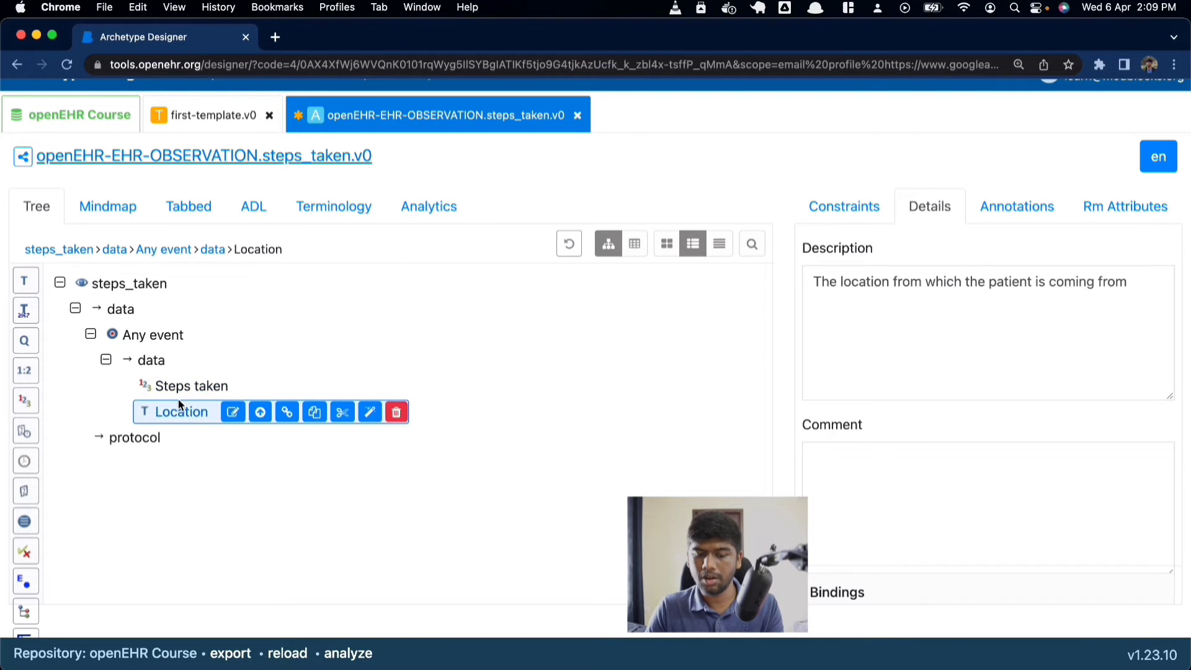
Step: Give the Steps taken element the description "The number of steps taken"
click(199, 389)
click(893, 310)
text(The numb)
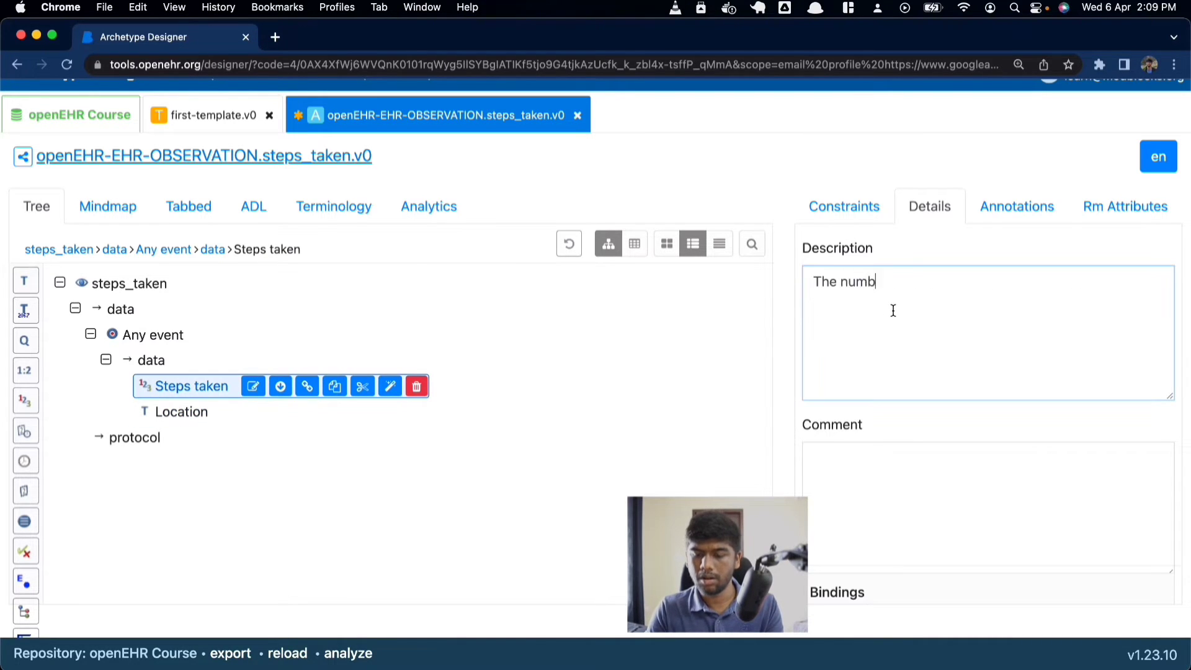
text(er of steps ta)
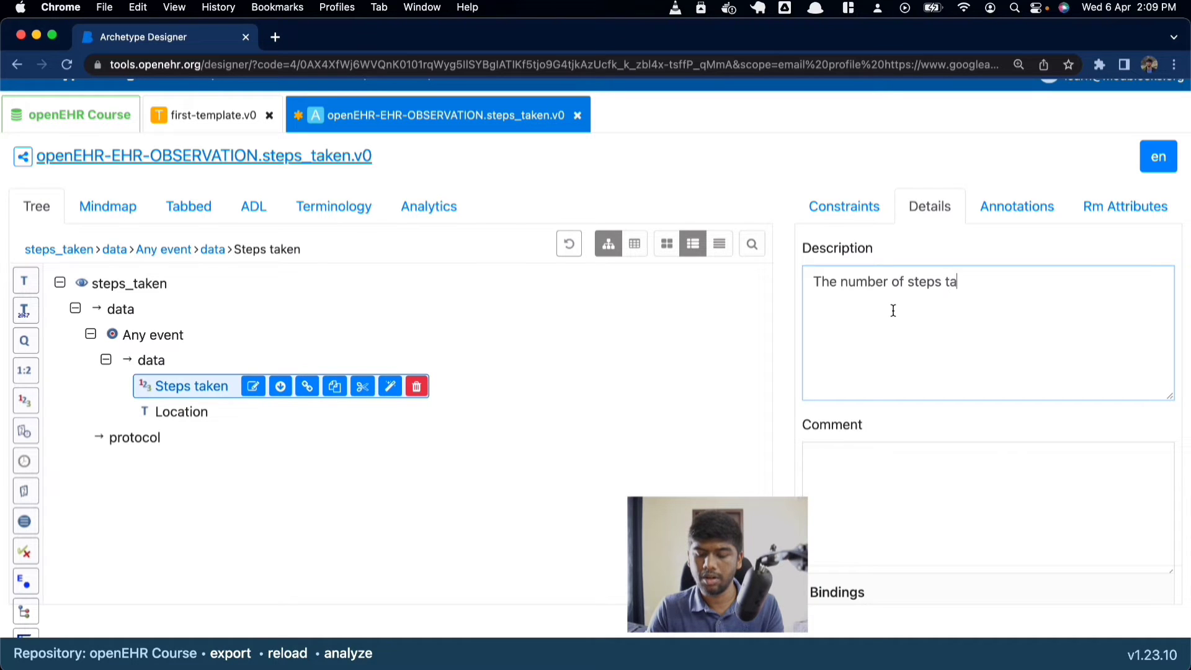
text(ken to get to the)
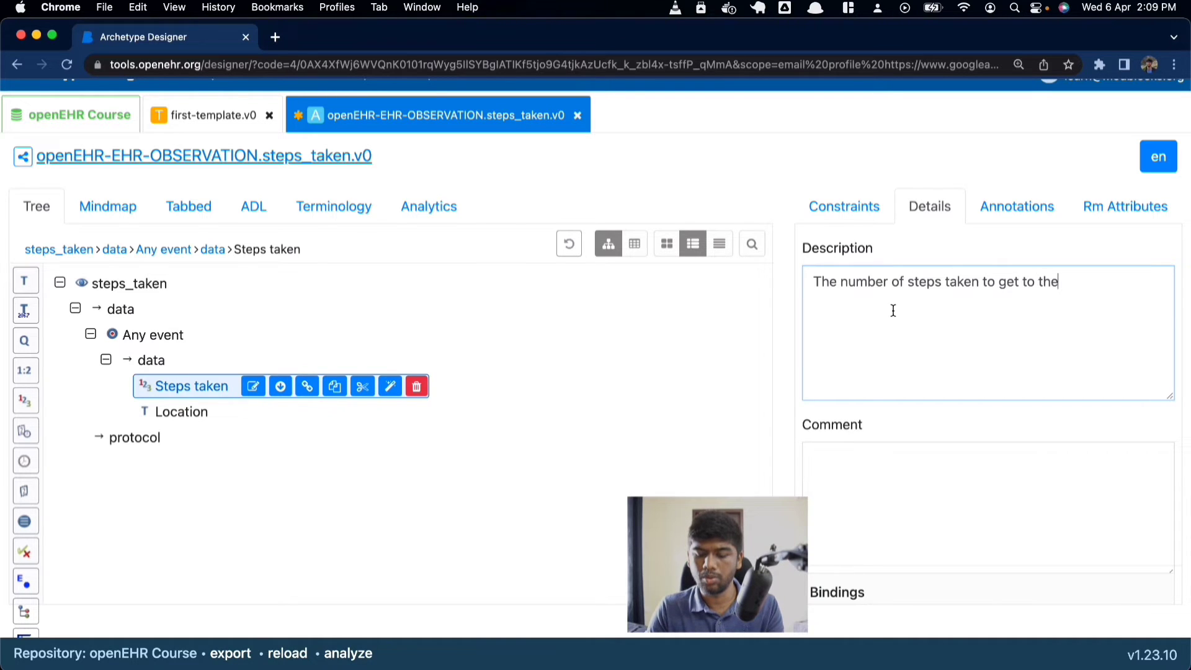
key(BackSpace)
key(BackSpace)
key(BackSpace)
key(BackSpace)
key(BackSpace)
key(BackSpace)
key(BackSpace)
key(BackSpace)
key(BackSpace)
key(BackSpace)
key(BackSpace)
key(BackSpace)
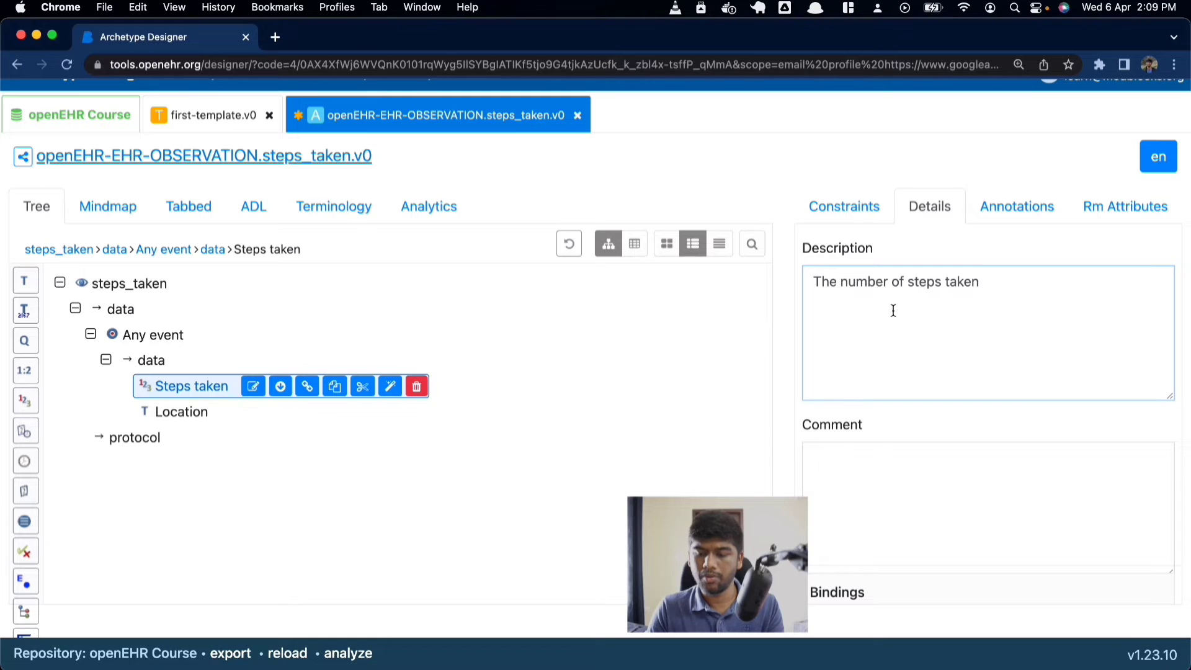
click(893, 489)
click(993, 346)
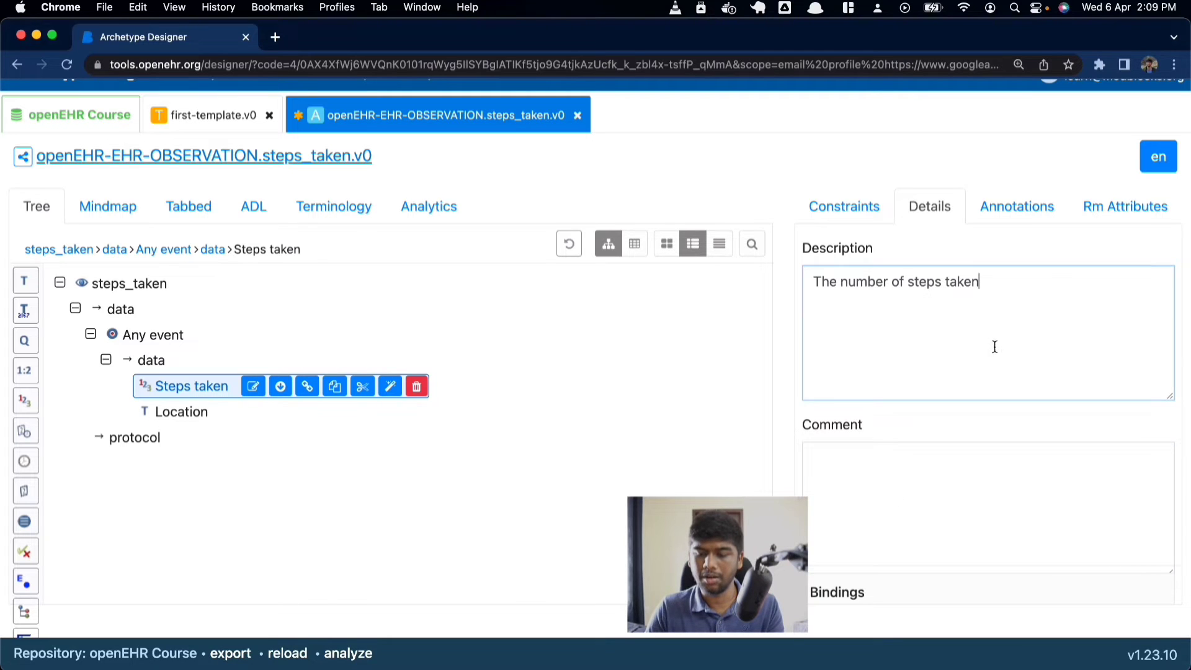
Step: Rename the Location element under the event's data as "From Location"
click(185, 411)
click(179, 386)
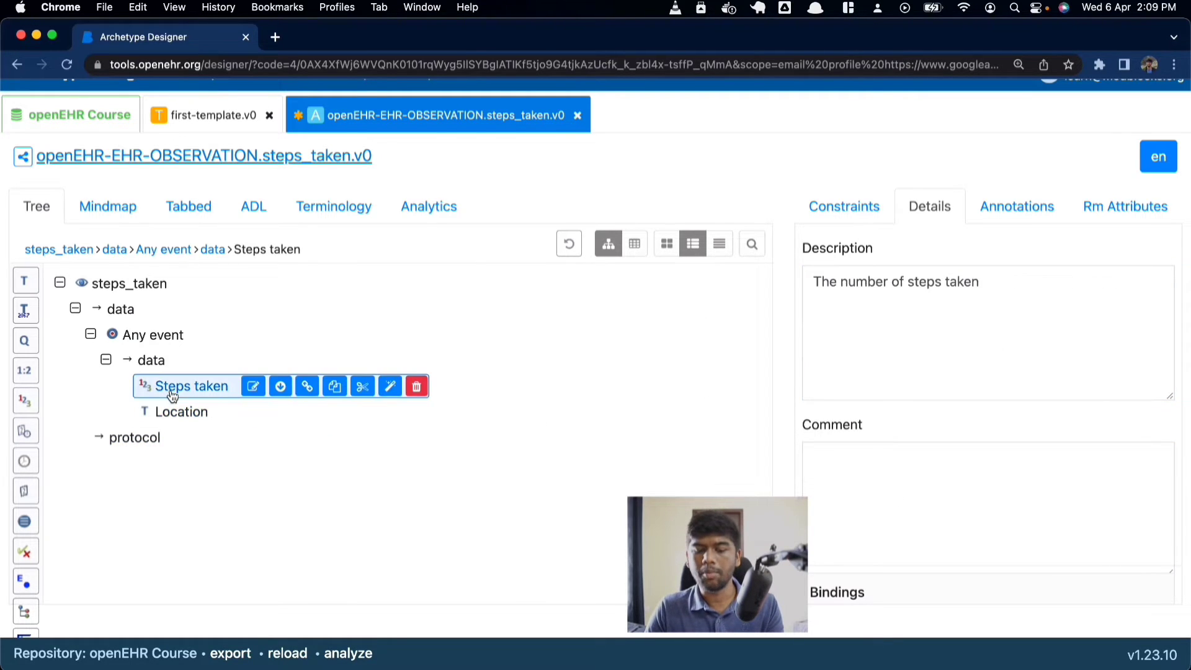
click(180, 413)
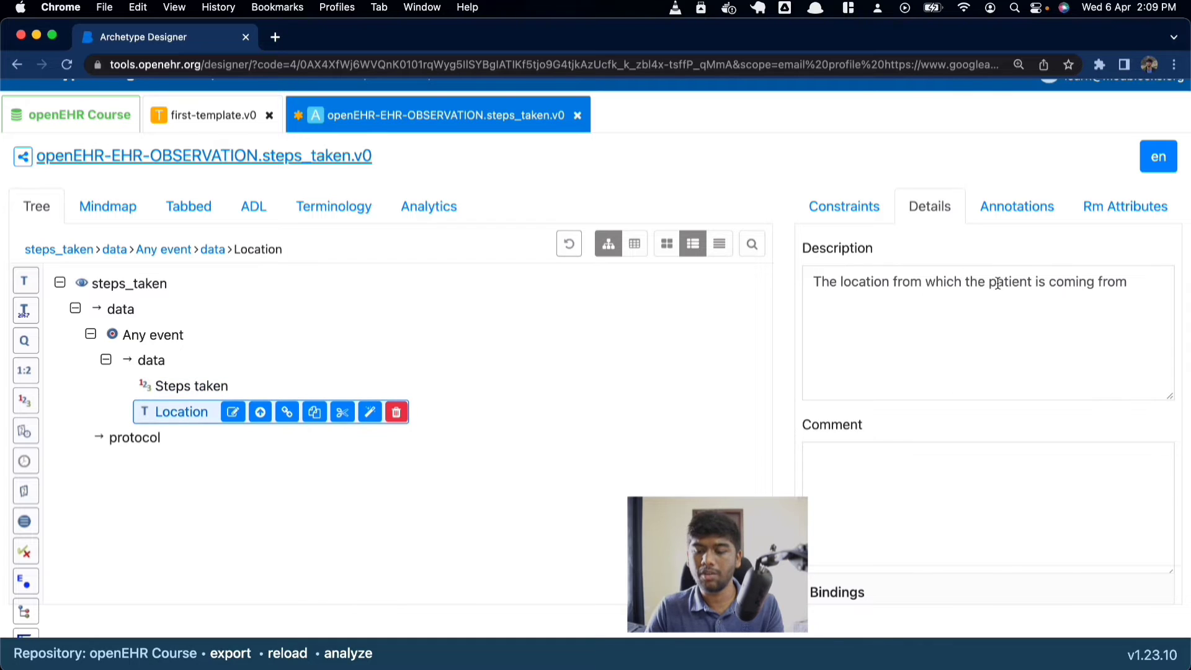
click(1152, 281)
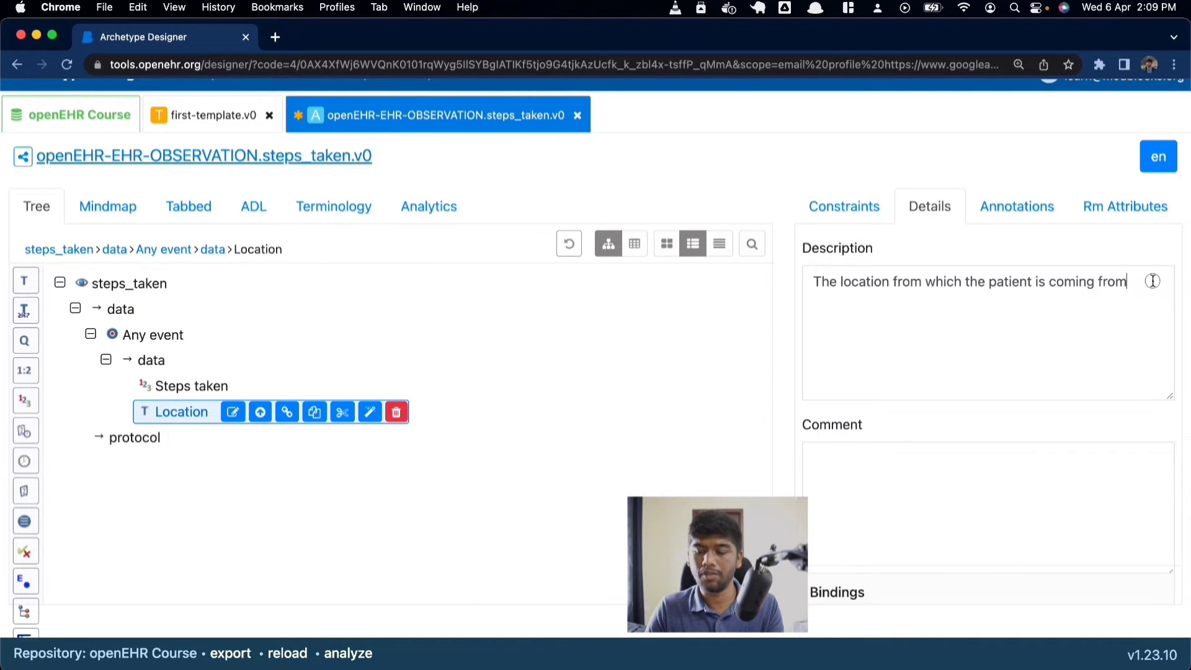
click(175, 417)
double_click(168, 415)
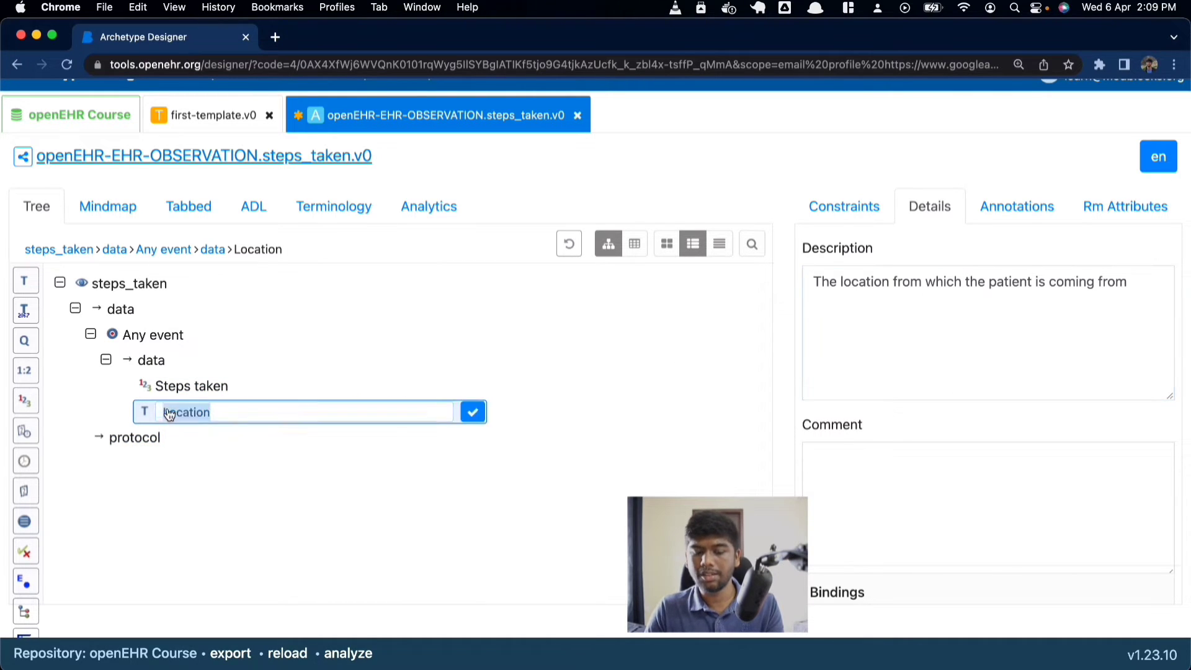
click(164, 411)
text(F)
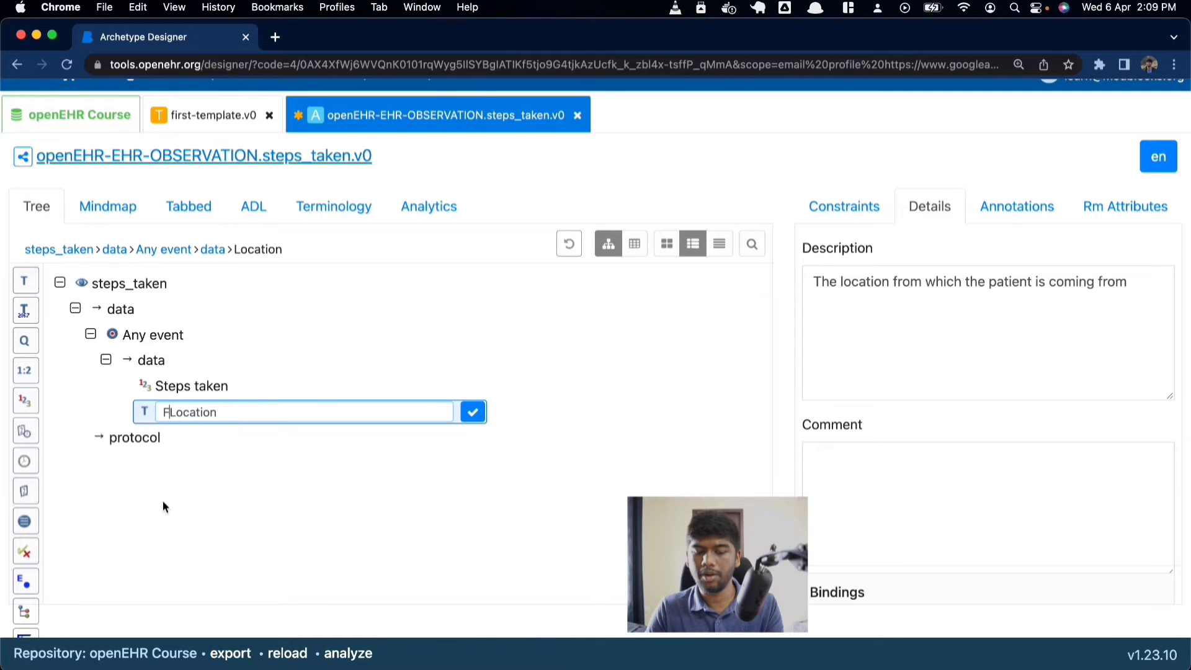
text(rom)
key(Return)
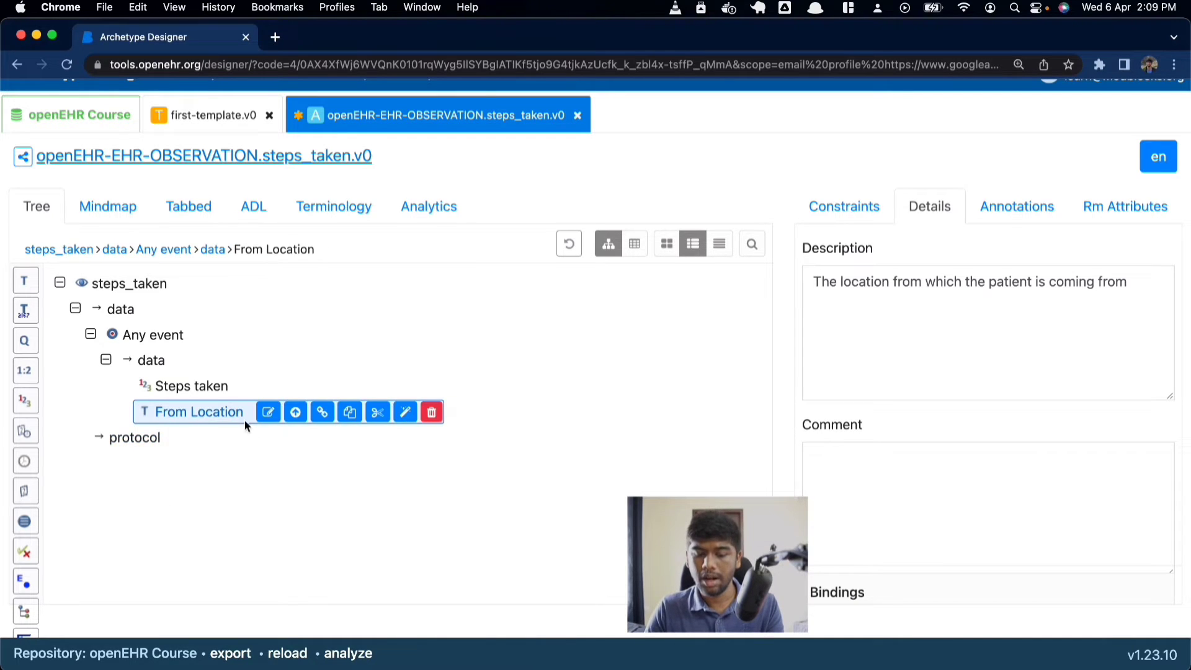
Step: Try to duplicate the From Location element by copying and pasting it
click(349, 411)
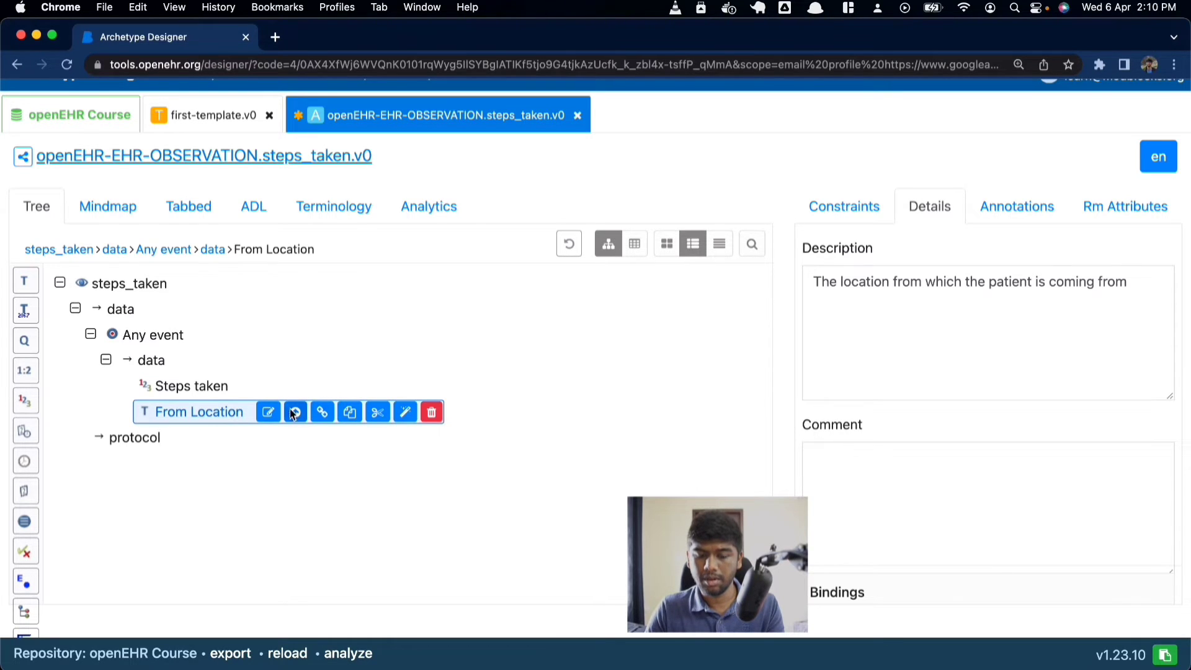
key(super+v)
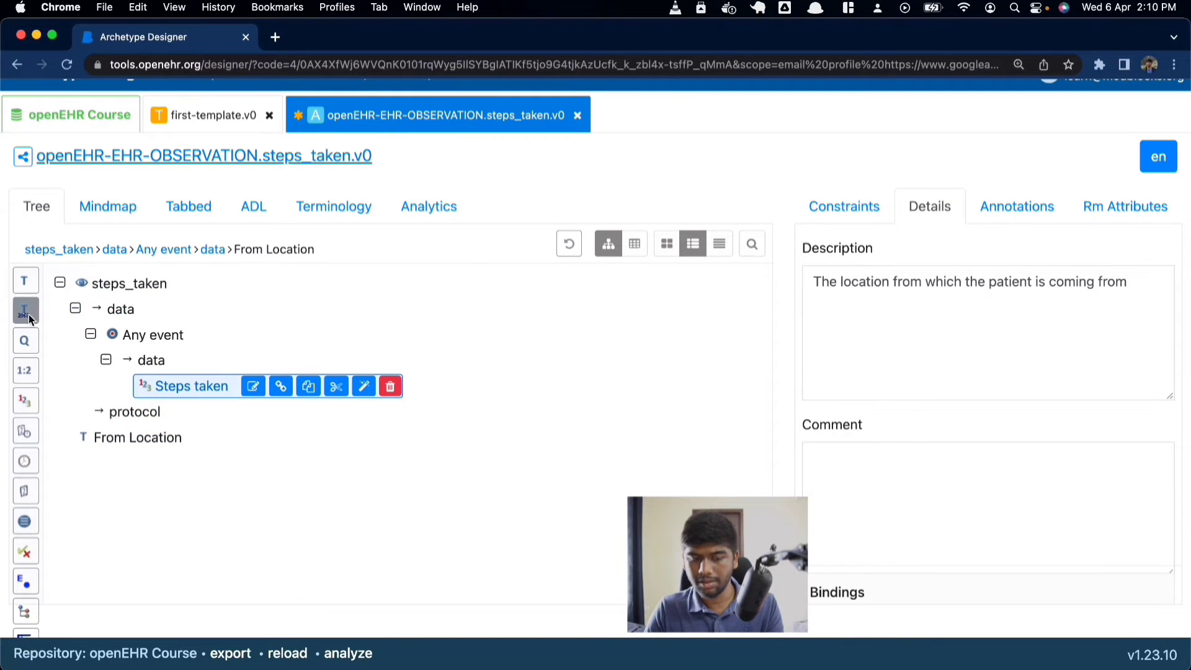
click(22, 285)
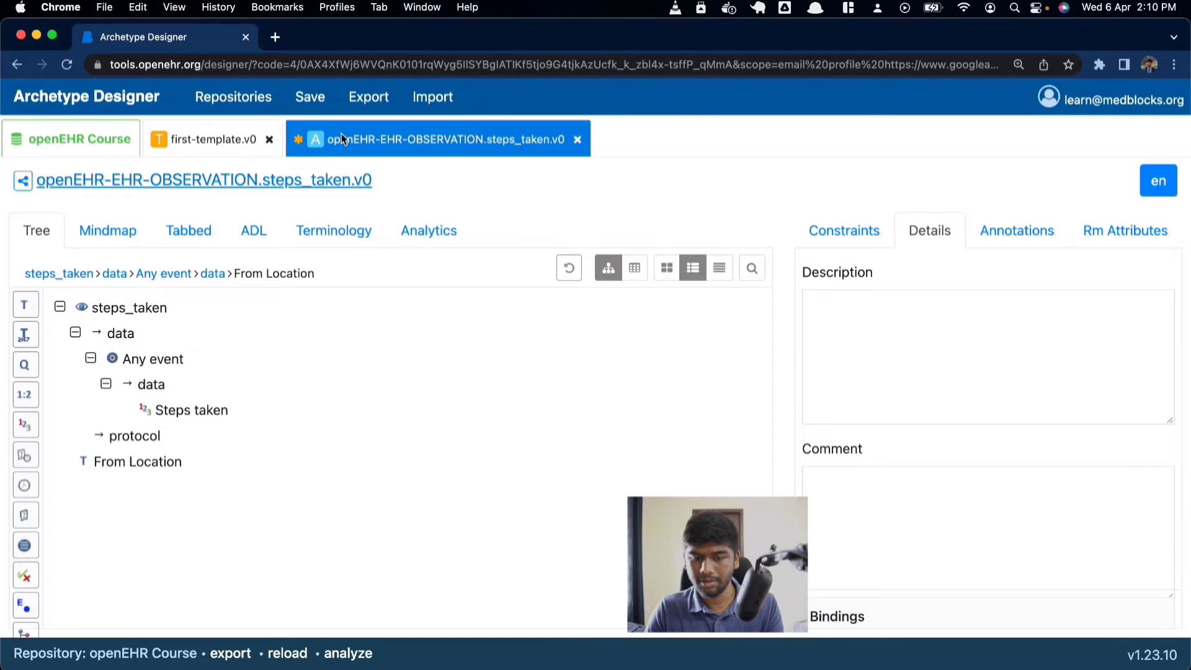
Step: Add a Text element named "From location" to the data node under Any event, beneath Steps taken
click(180, 410)
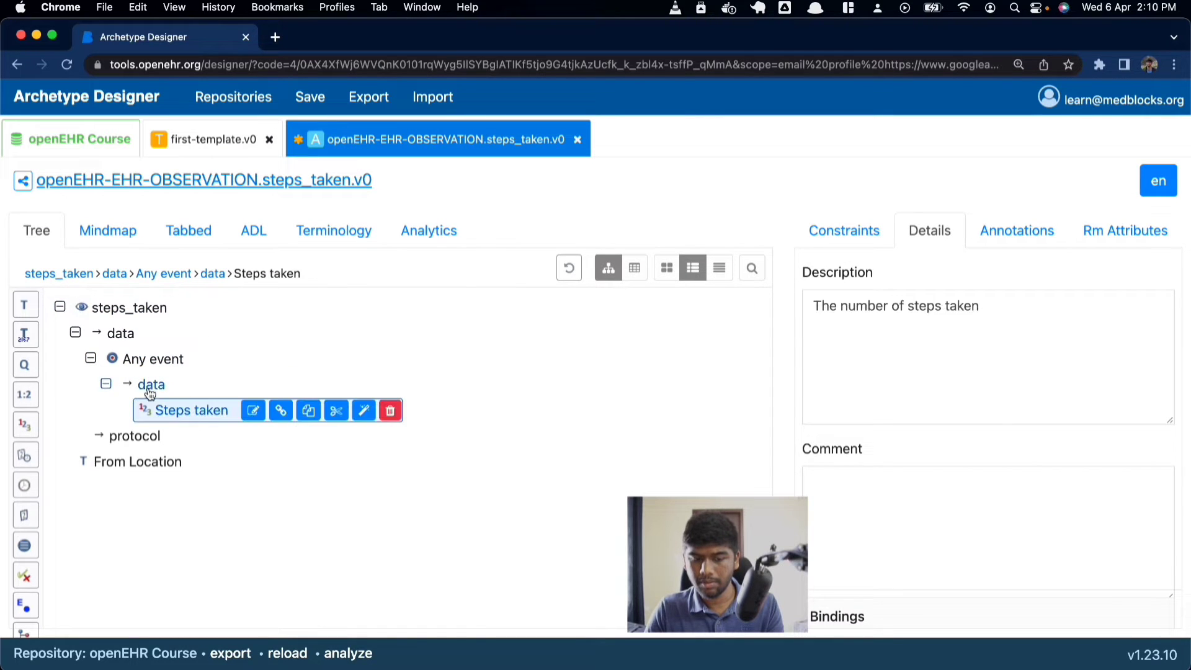
click(127, 384)
click(34, 314)
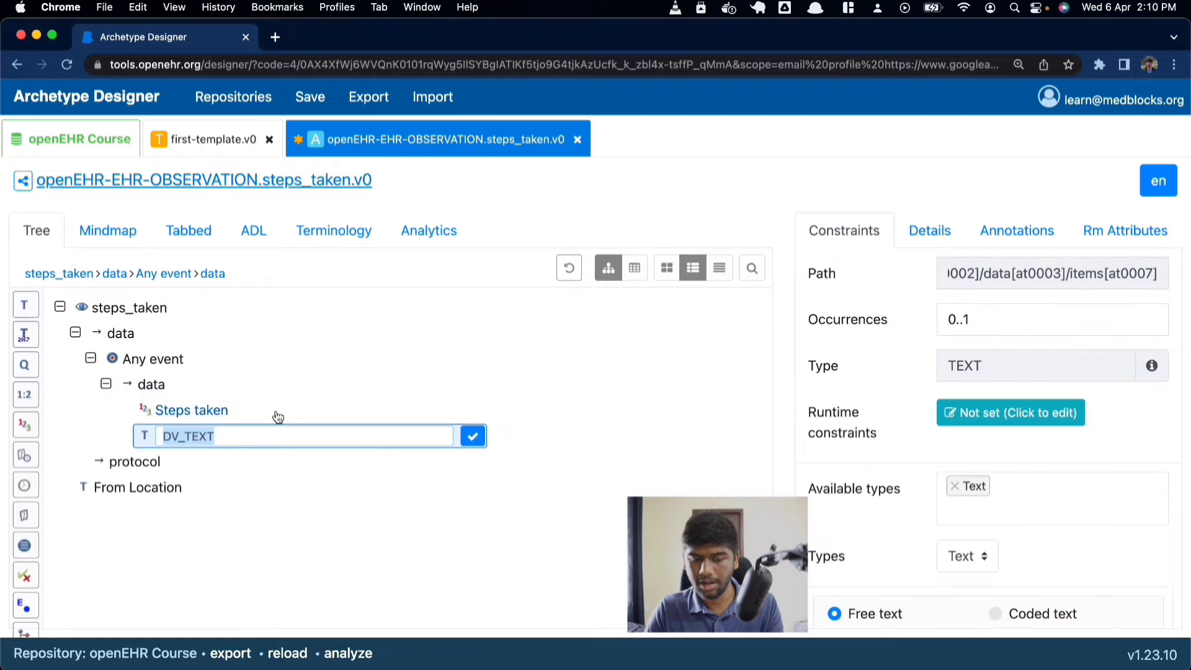
text(From locat)
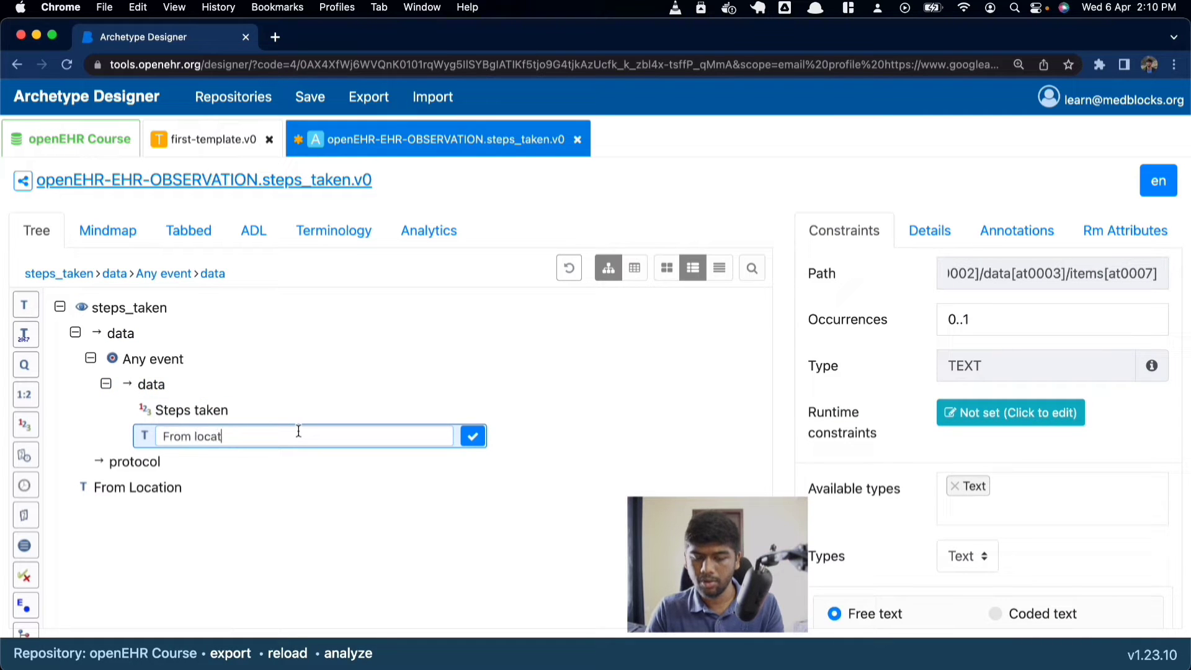
text(ion)
key(Return)
Step: Add a Text element named "To location" beneath From location in the event's data
click(33, 307)
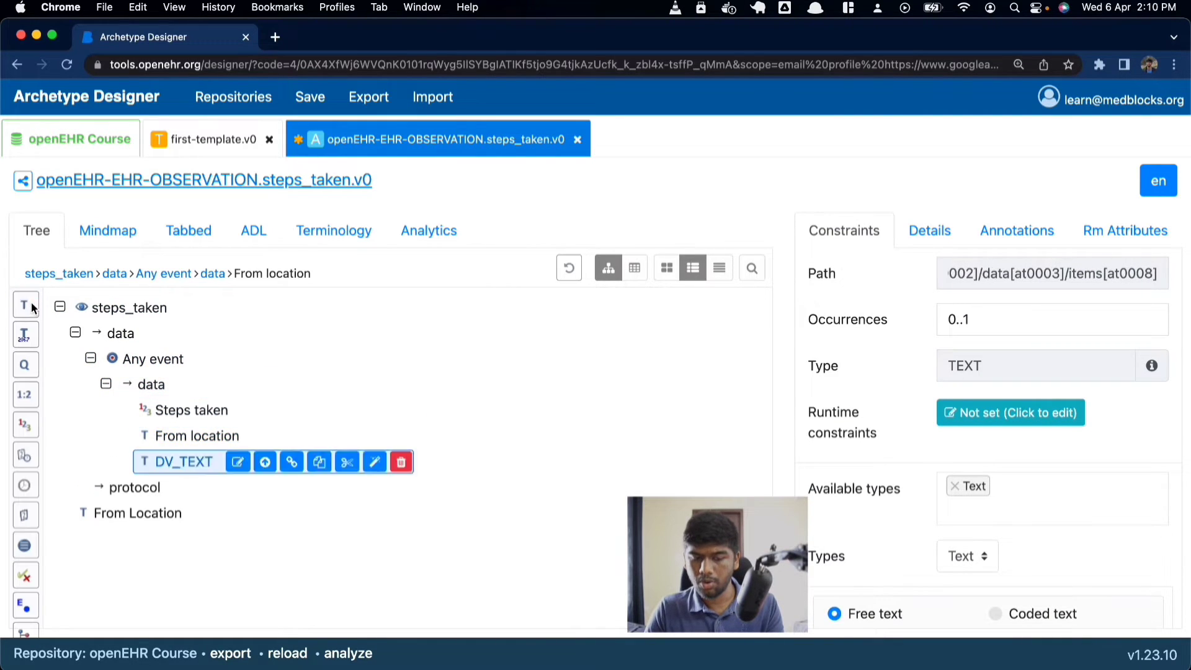
text(To lo)
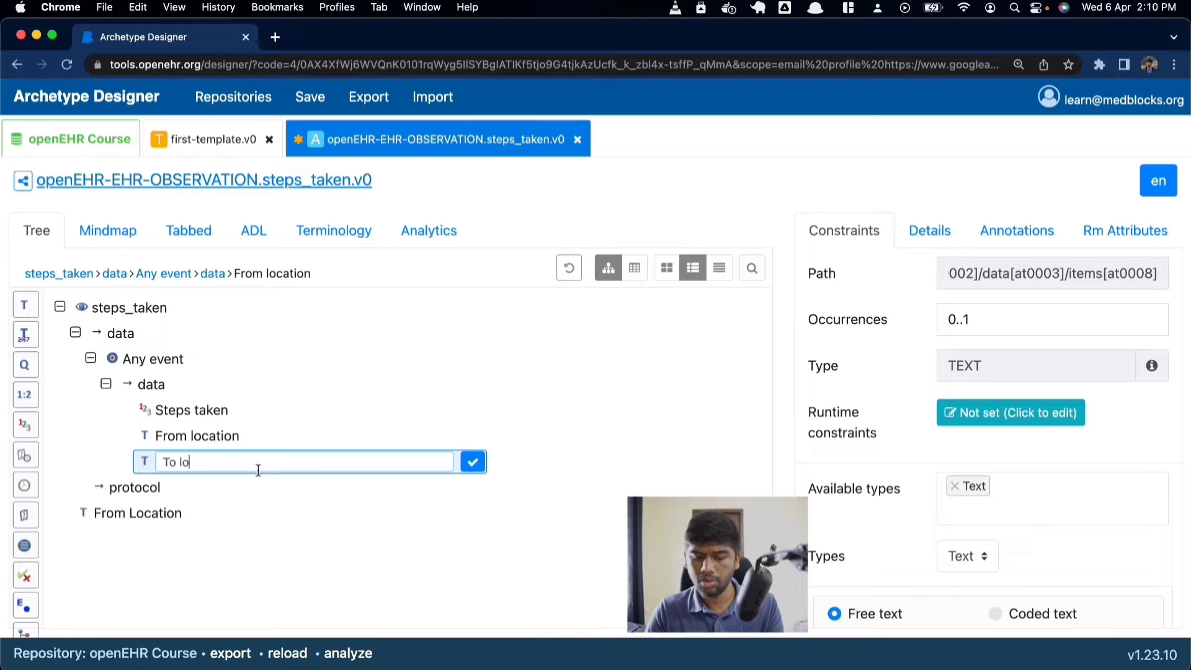
text(cation)
key(Return)
Step: Give the new From location element the description "Where the subject started from"
scroll(621, 404, down, 3)
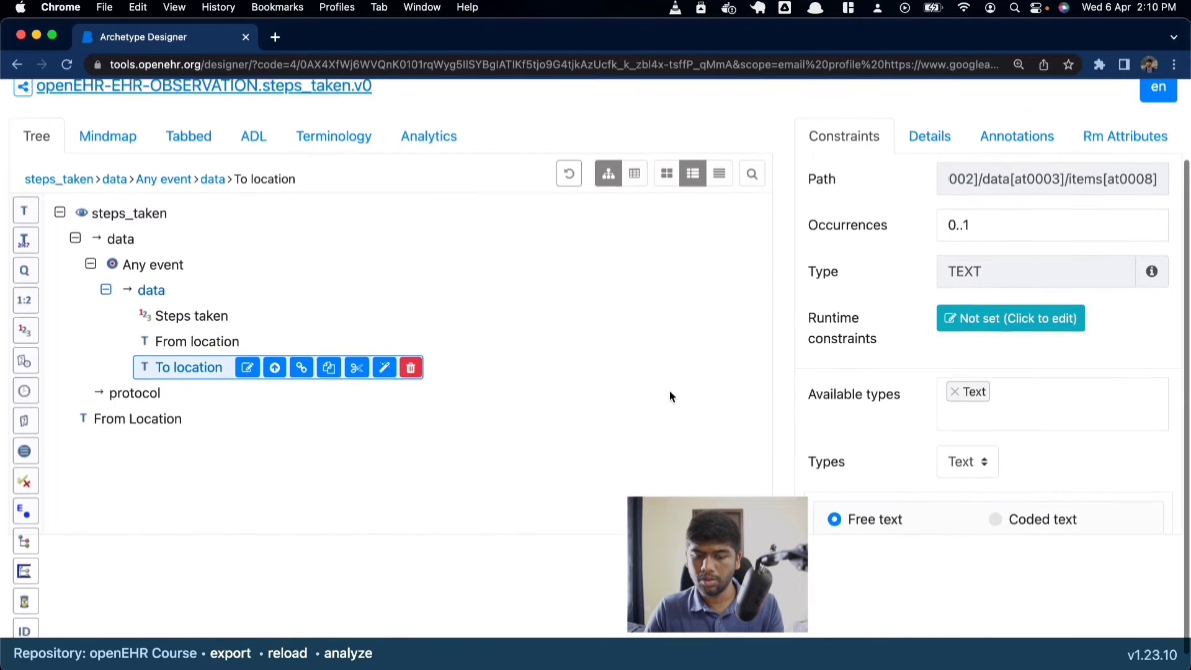
click(209, 335)
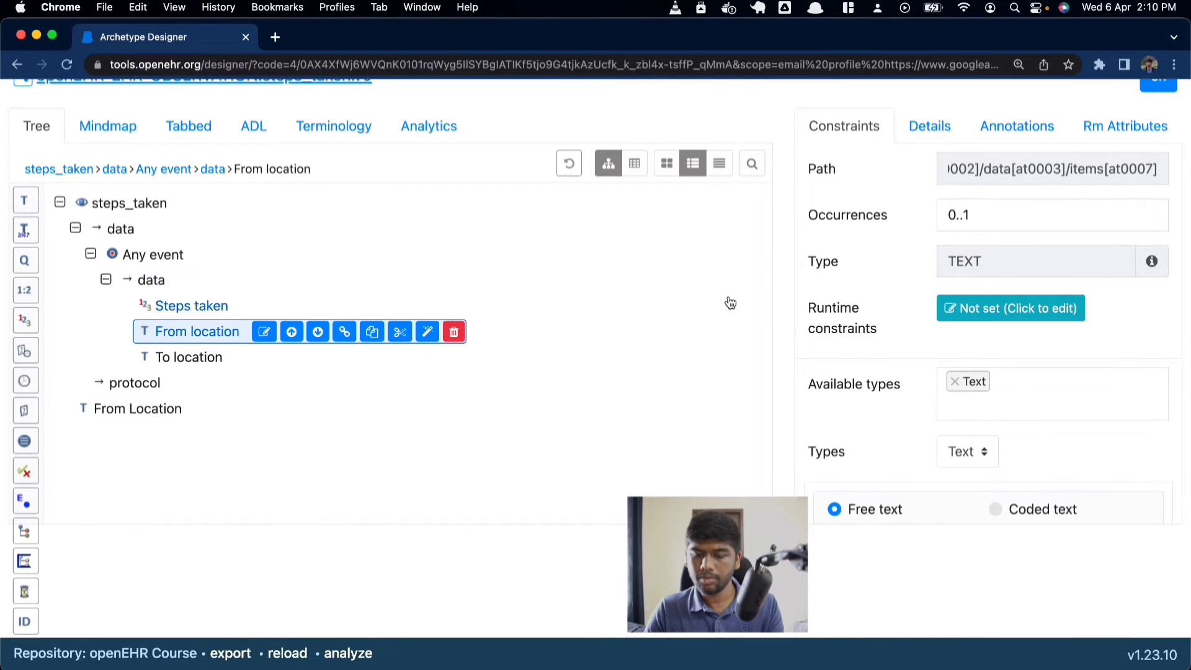
click(929, 126)
text(Wh)
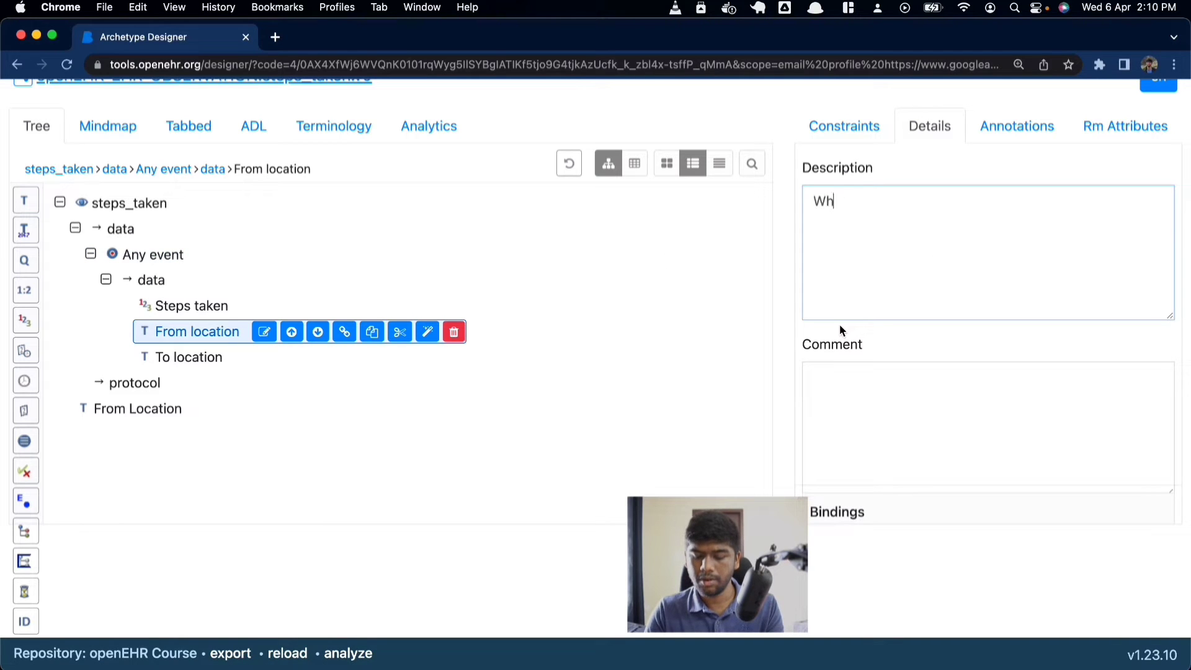
text(ere the patient started from)
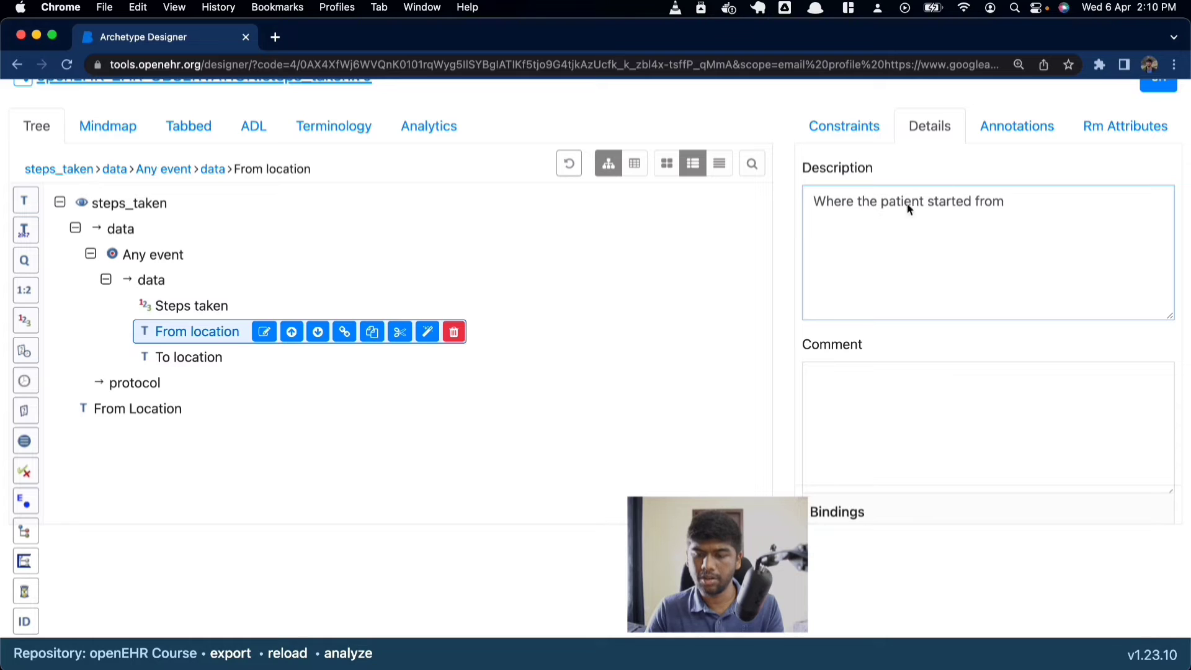
text(subject)
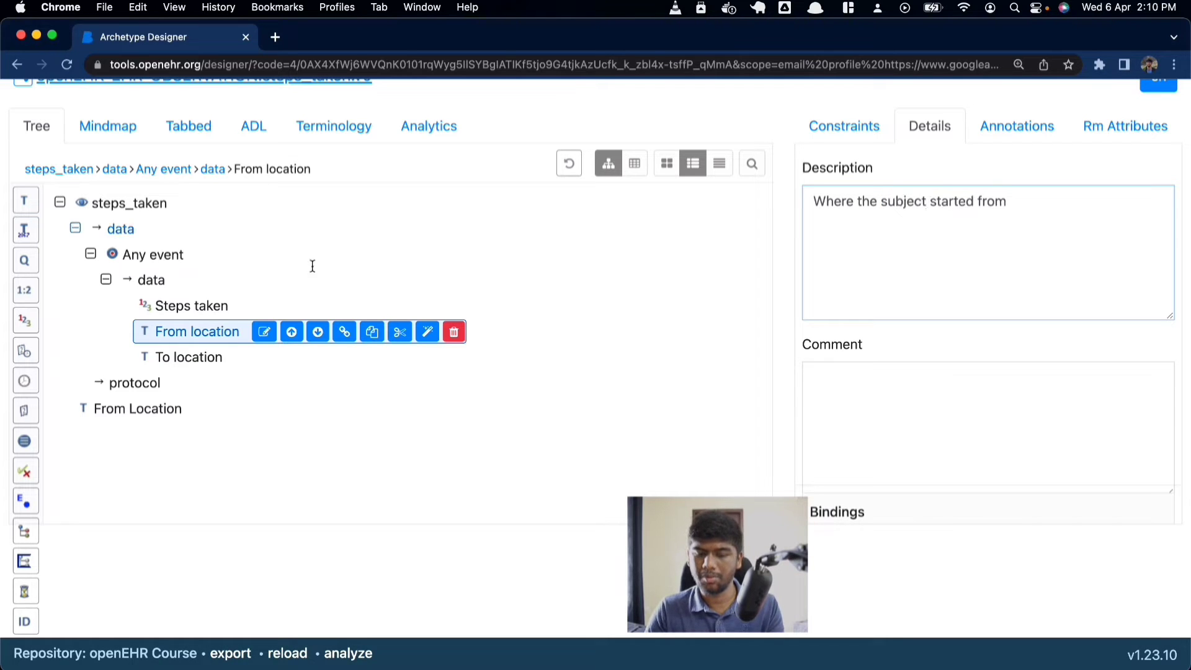
Step: Give the To location element the description "Where the subject has arrived"
click(184, 359)
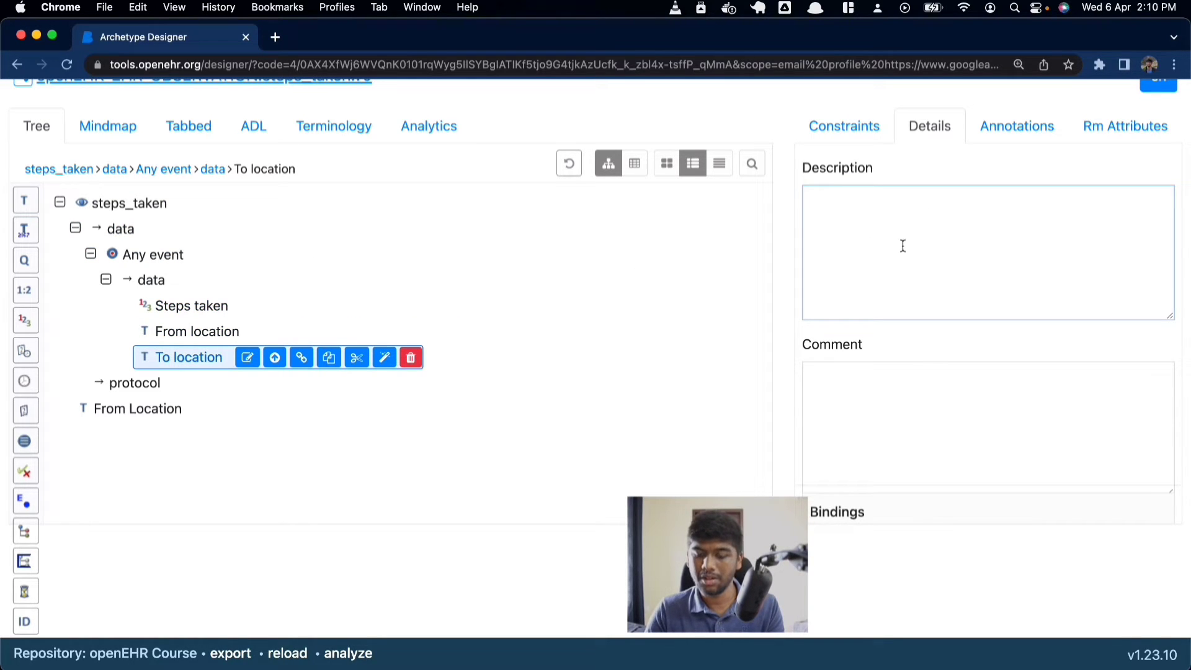
text(Wher)
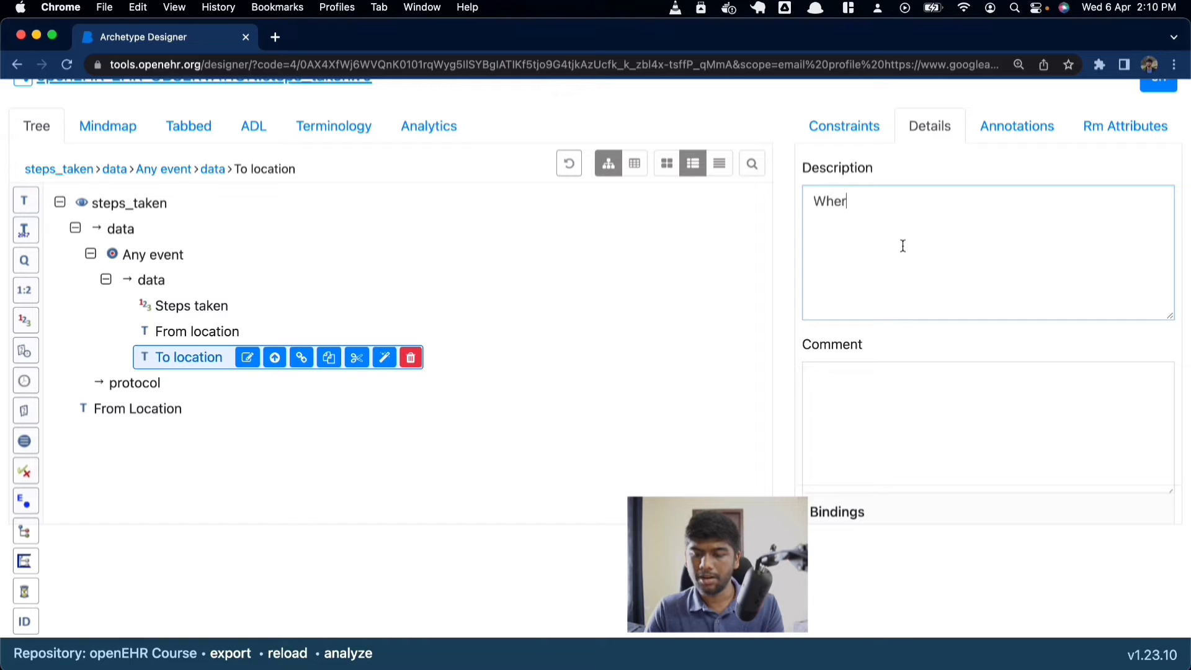
text(e the subject has arrived)
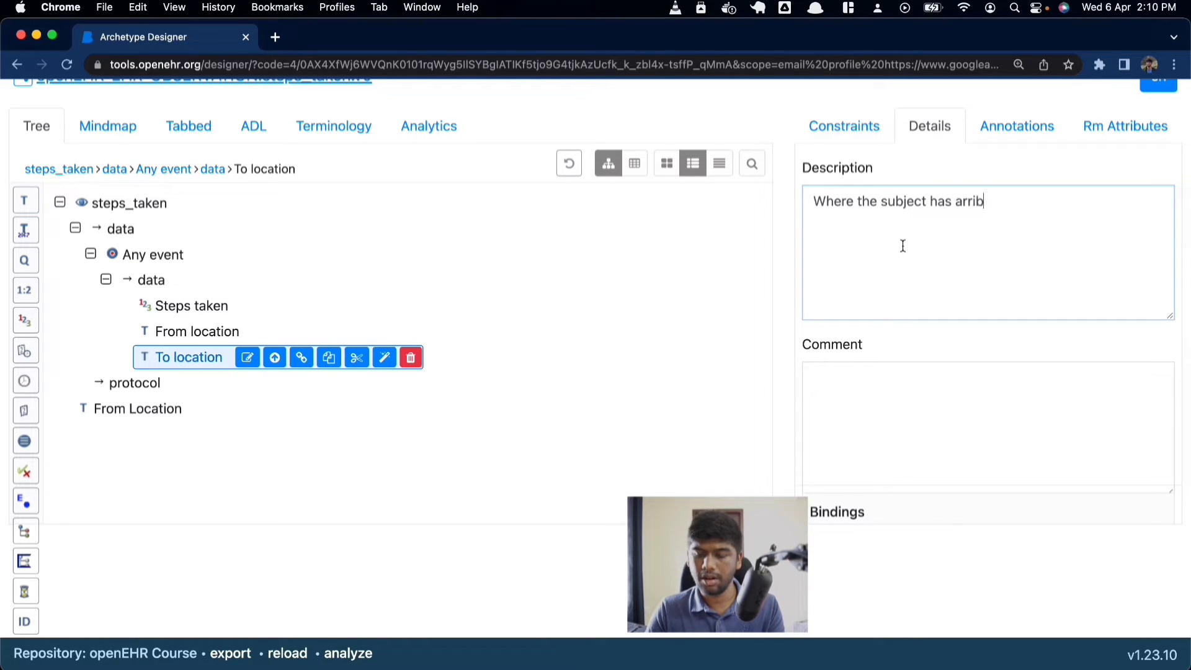
click(958, 422)
Step: Review the descriptions of the Steps taken, From location and To location elements
click(168, 334)
click(165, 308)
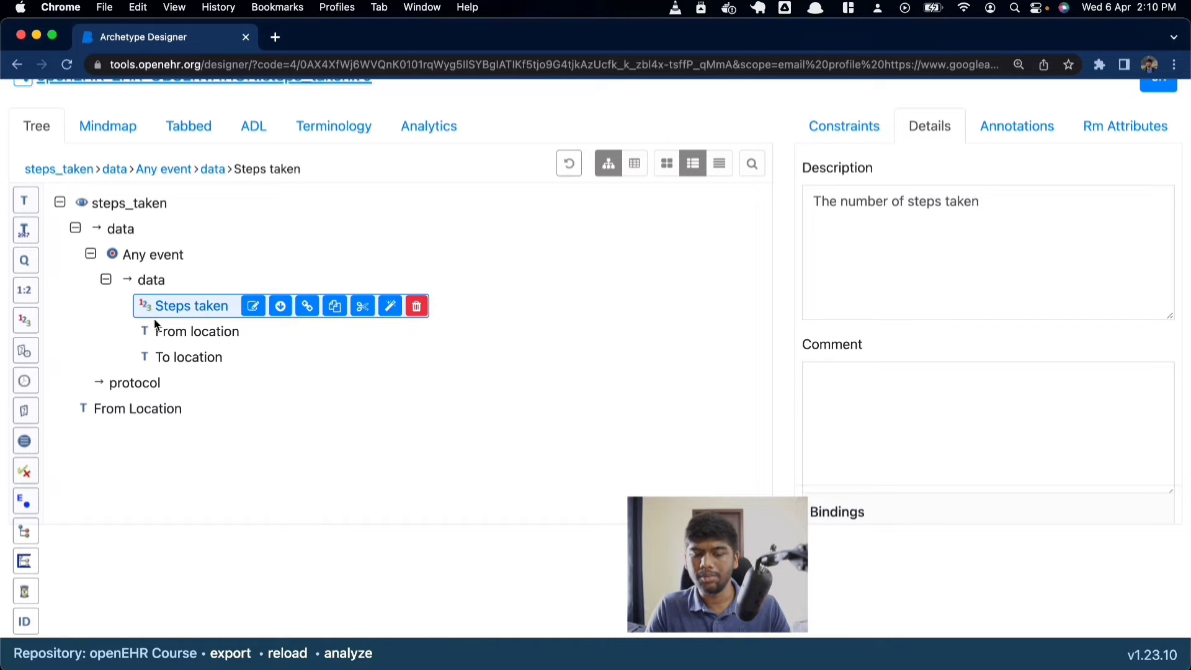
click(172, 339)
click(186, 354)
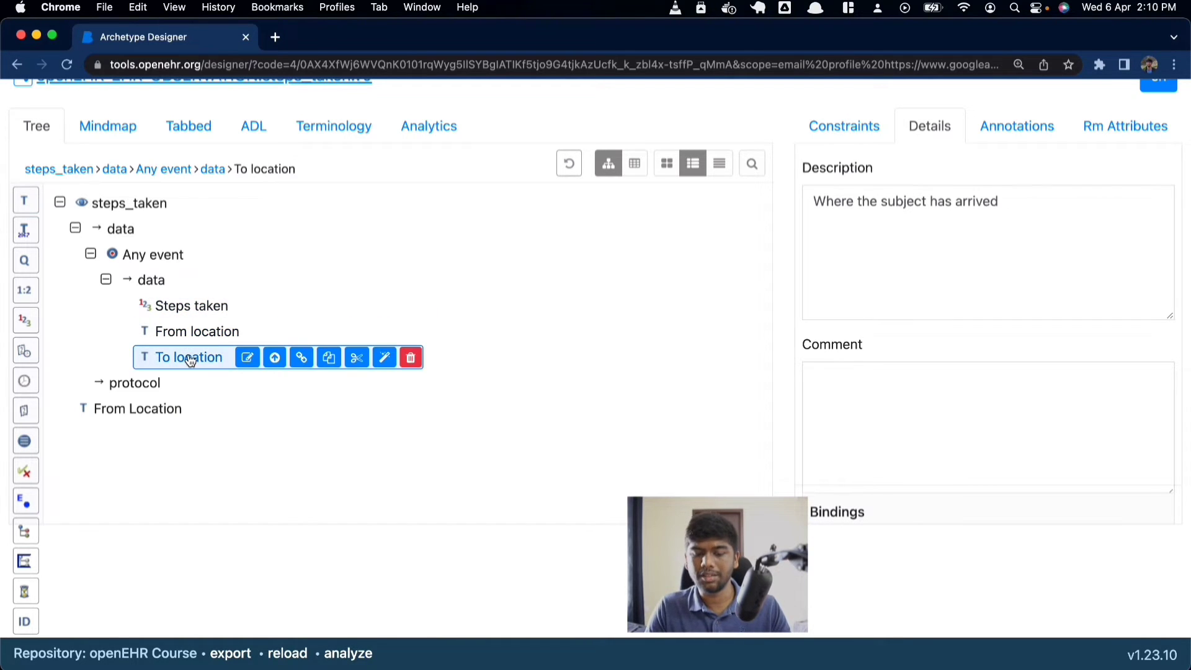
click(183, 332)
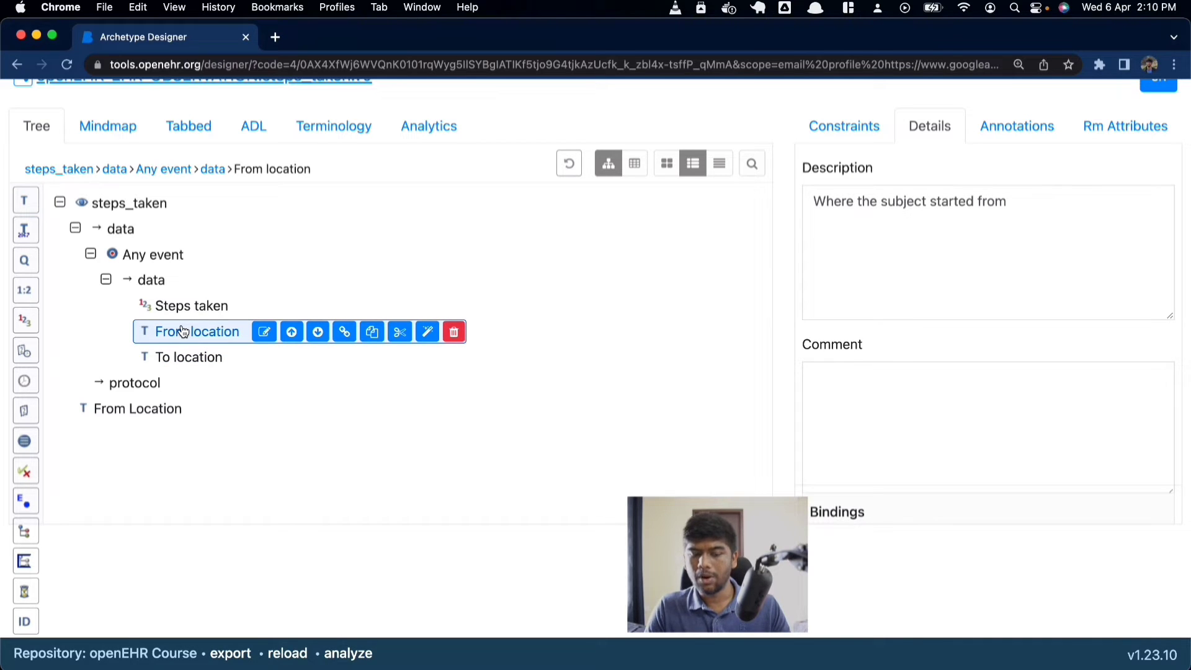
Step: Add a date/time element named "Arrival time" beneath To location in the event's data
click(192, 356)
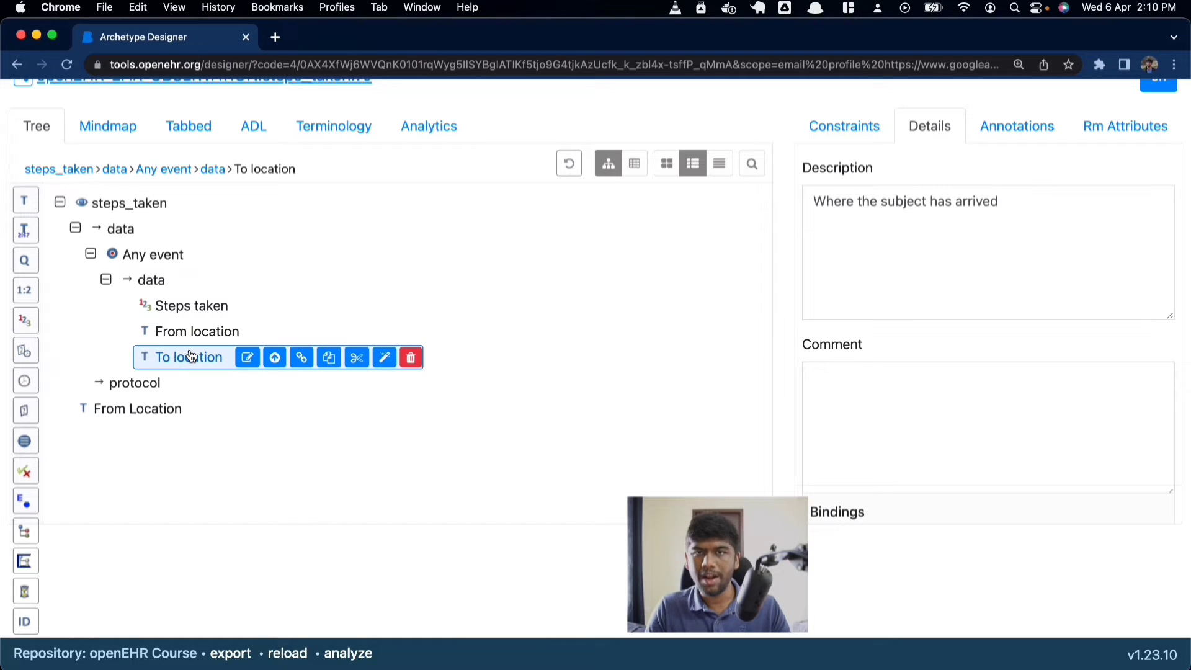
click(22, 355)
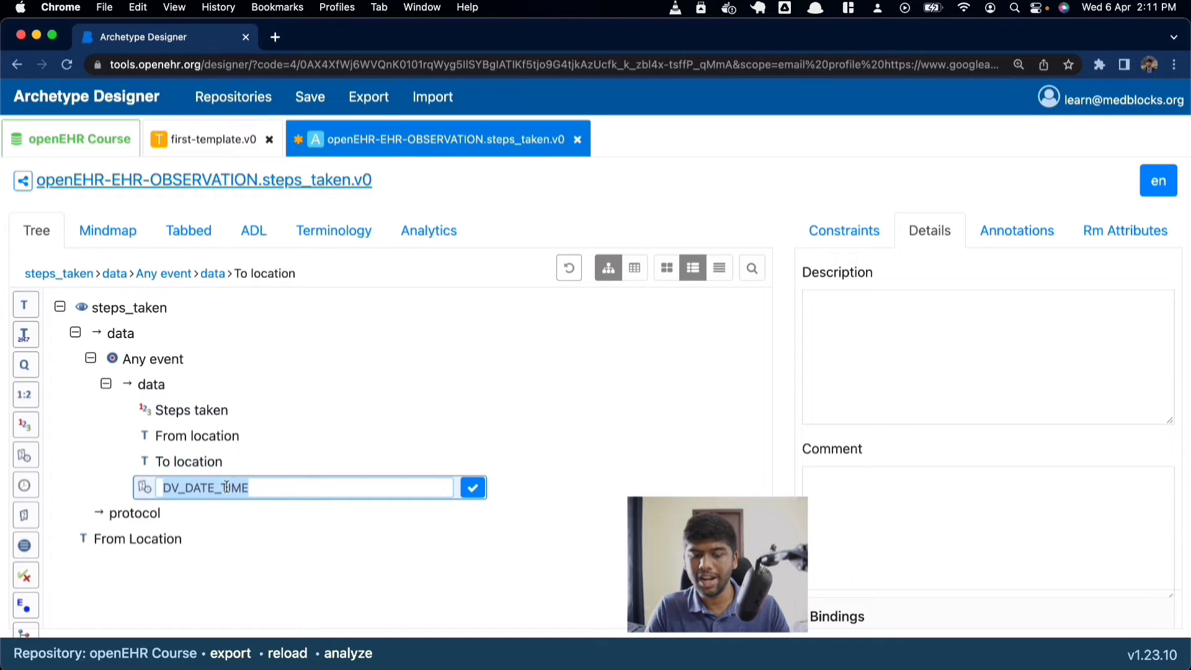
text(A)
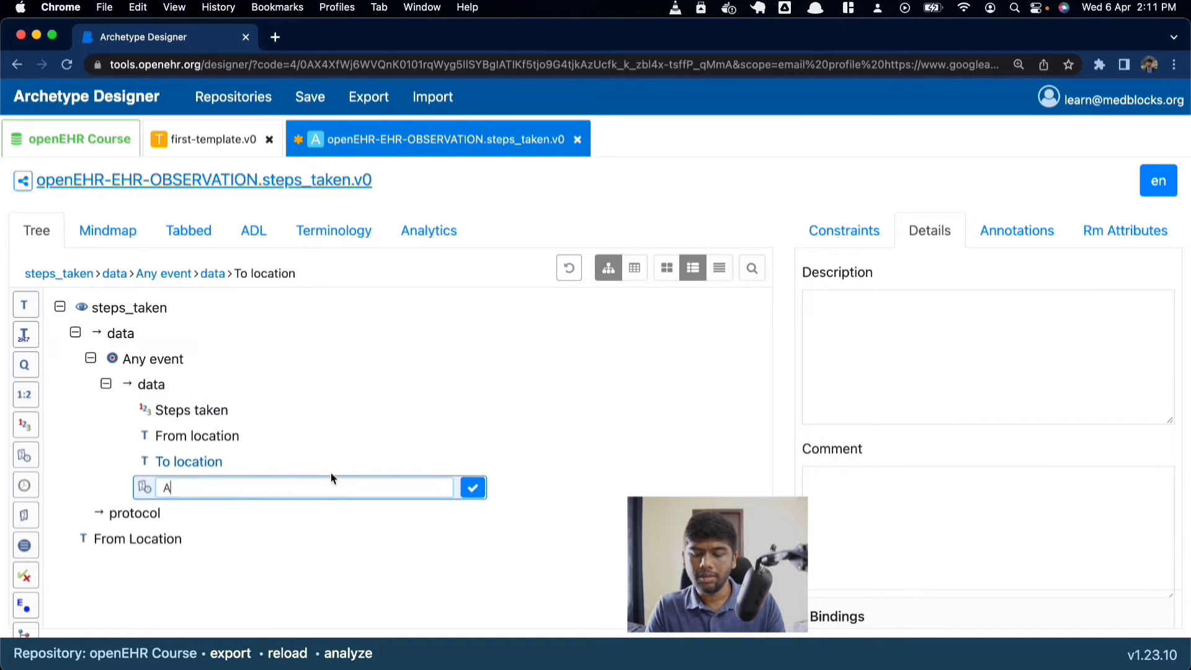
text(rrival time)
key(Return)
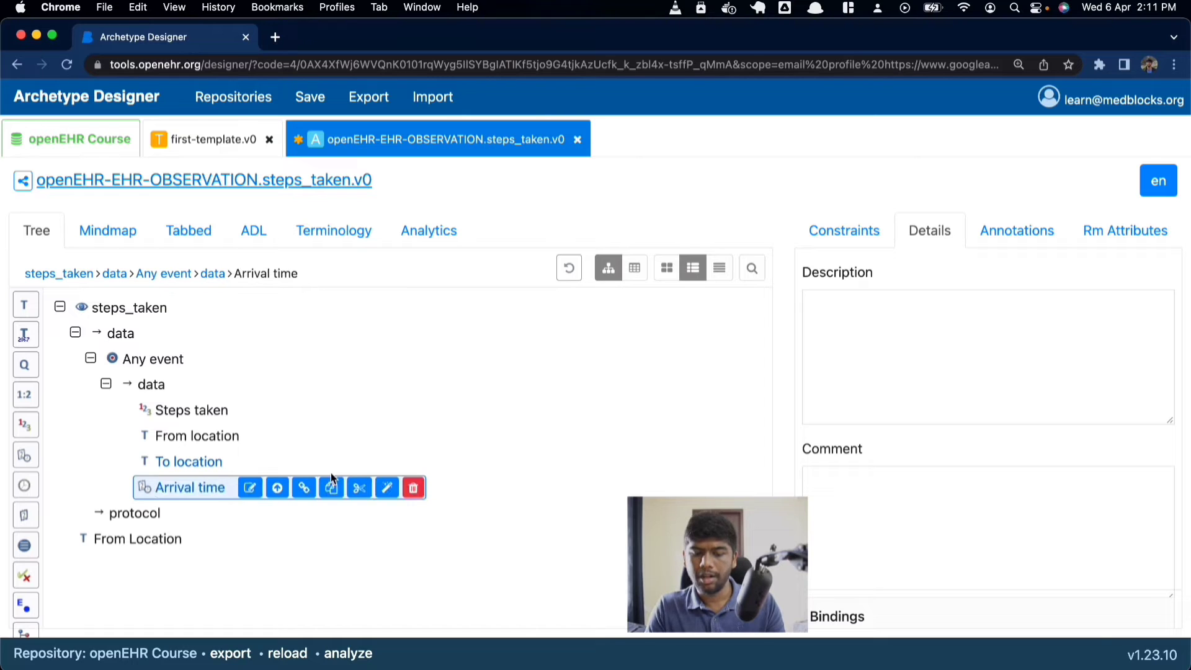
scroll(425, 393, down, 3)
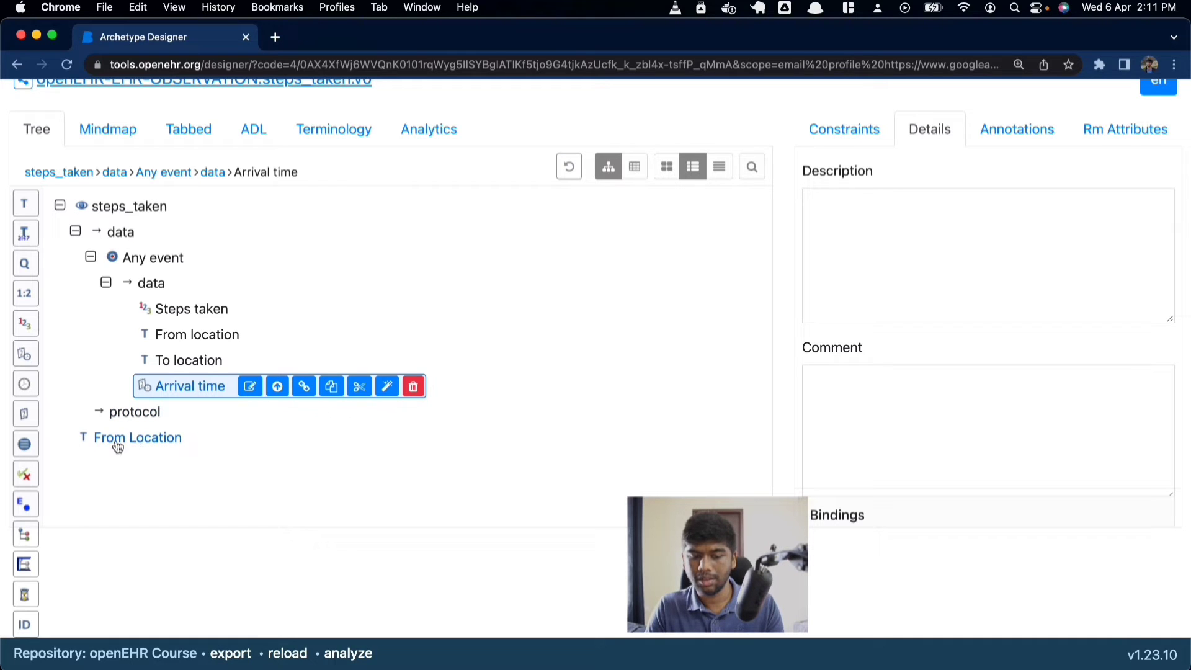
Step: Return to the steps_taken archetype from the repository overview and save it
click(144, 258)
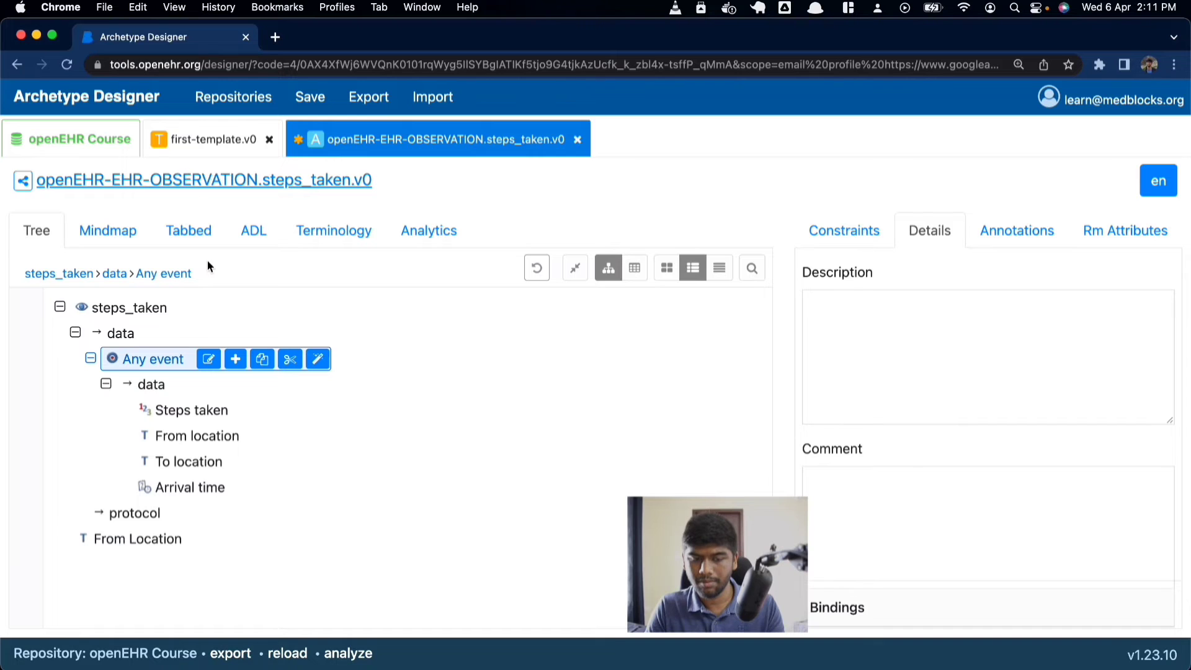
scroll(207, 260, left, 5)
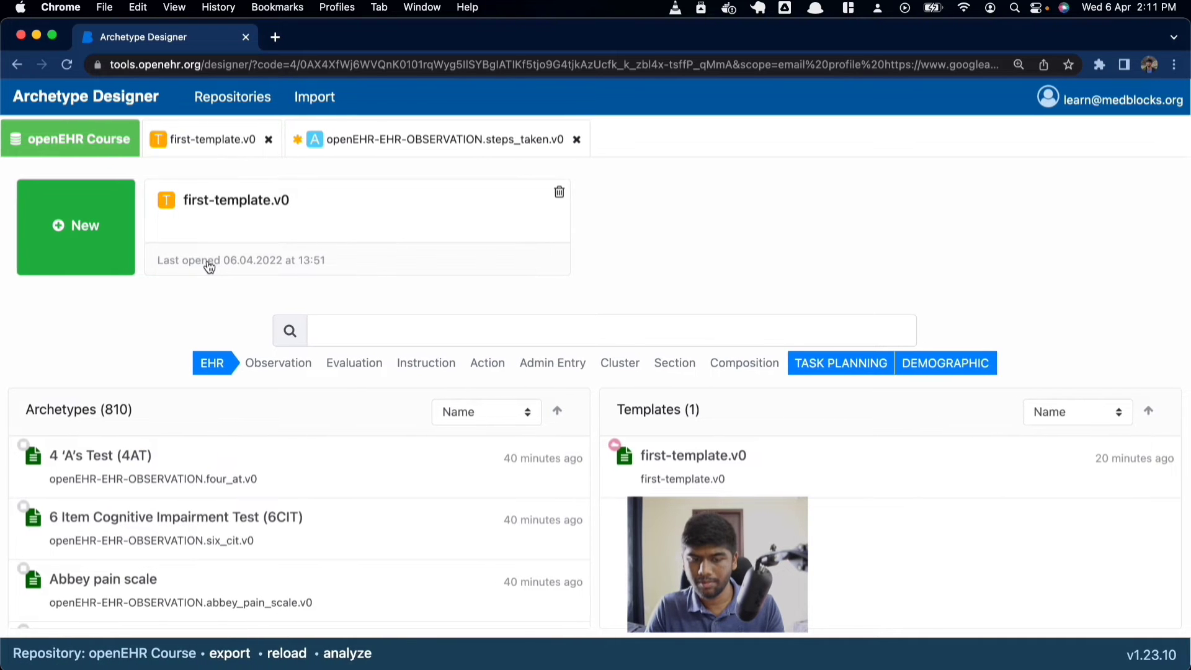
click(406, 141)
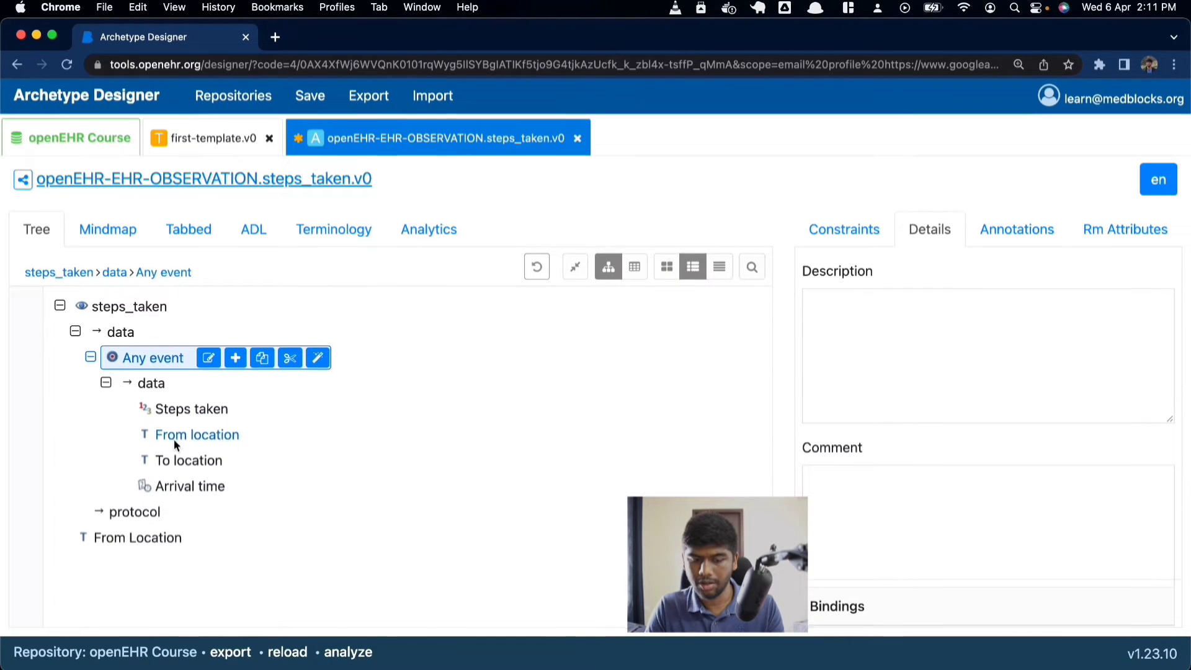
click(133, 514)
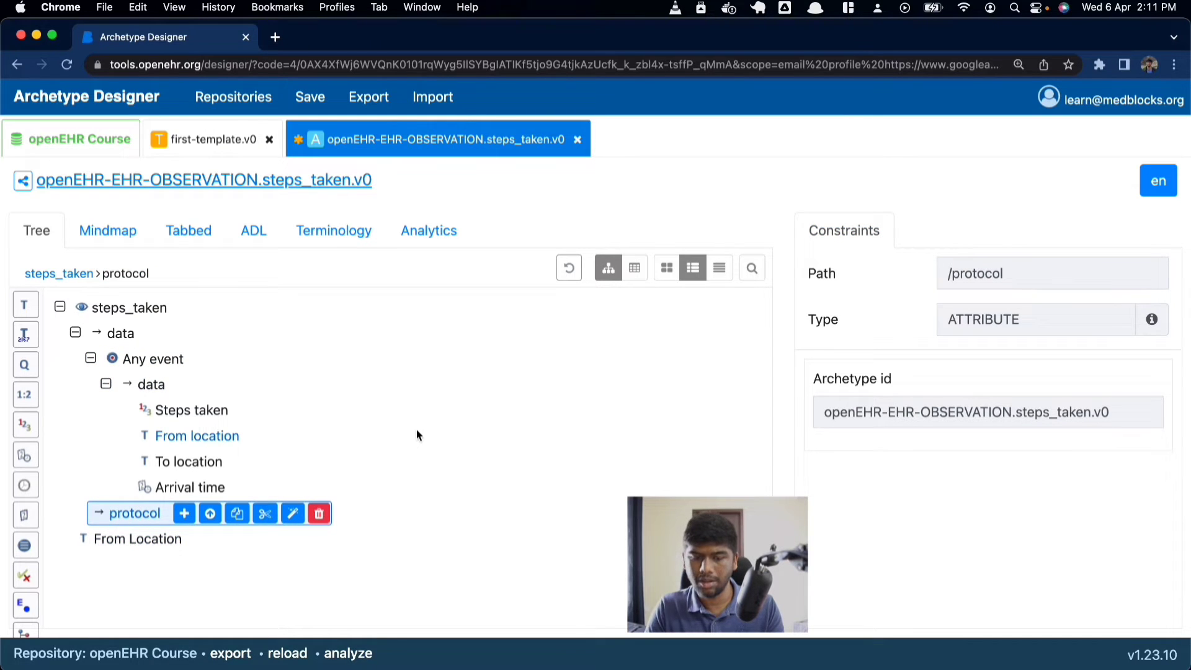
click(186, 410)
key(super+s)
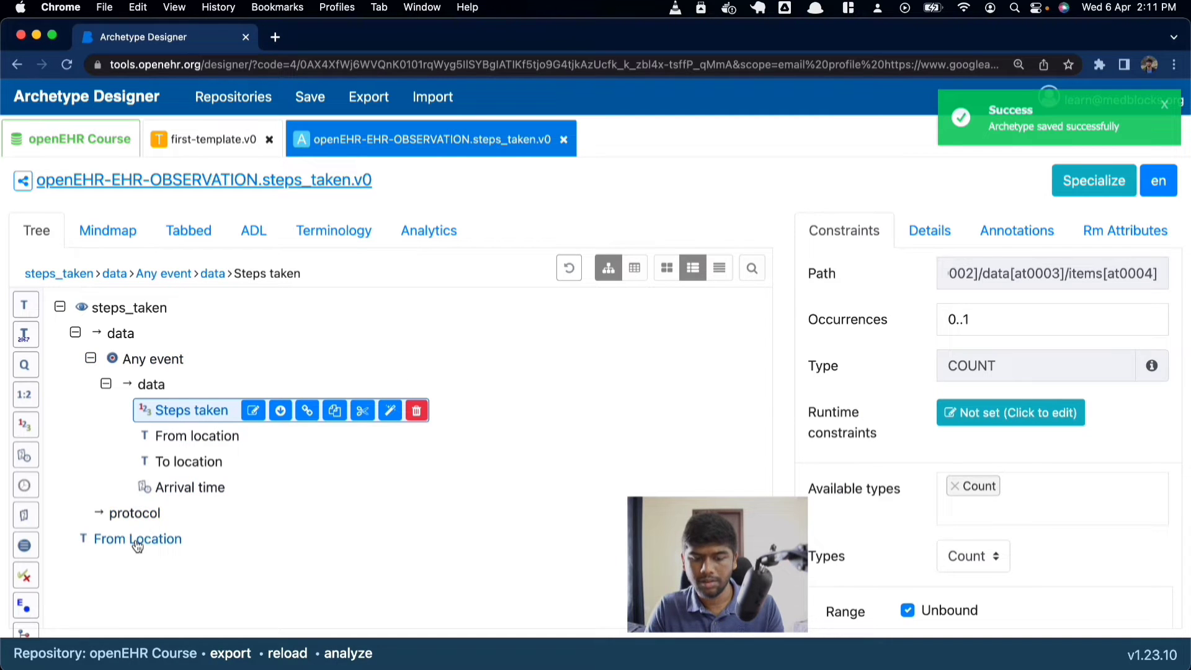
Step: Review the archetype's tree by collapsing and expanding its branches, and check the constraints of each element under the event's data
click(124, 514)
click(92, 357)
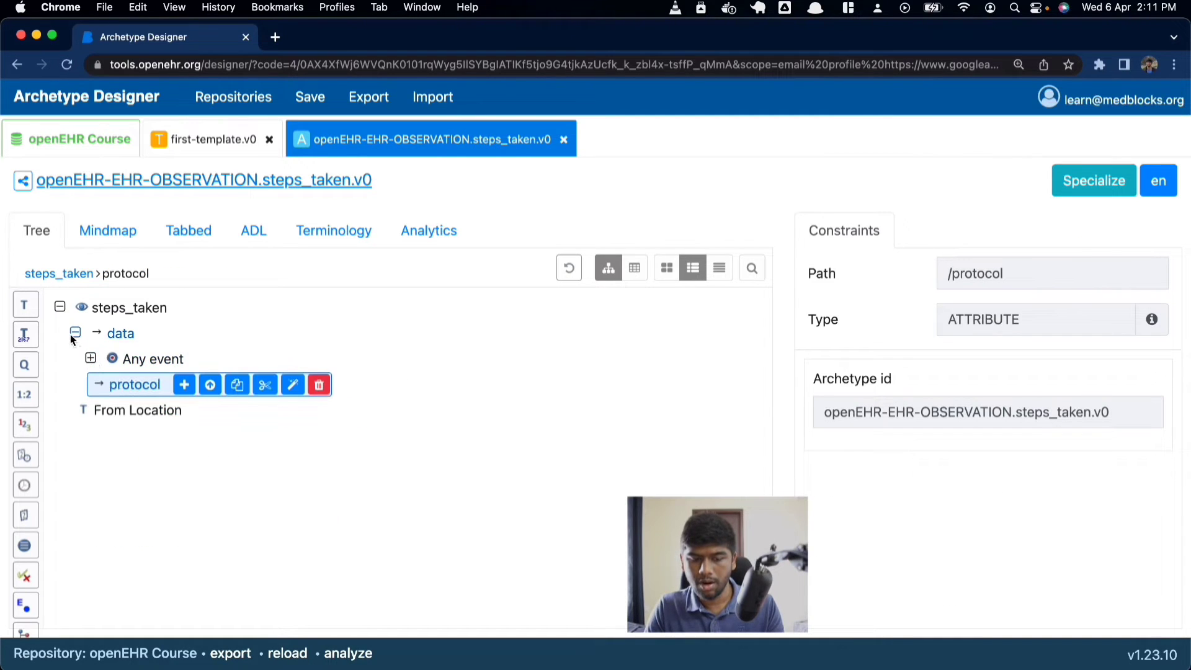
click(74, 333)
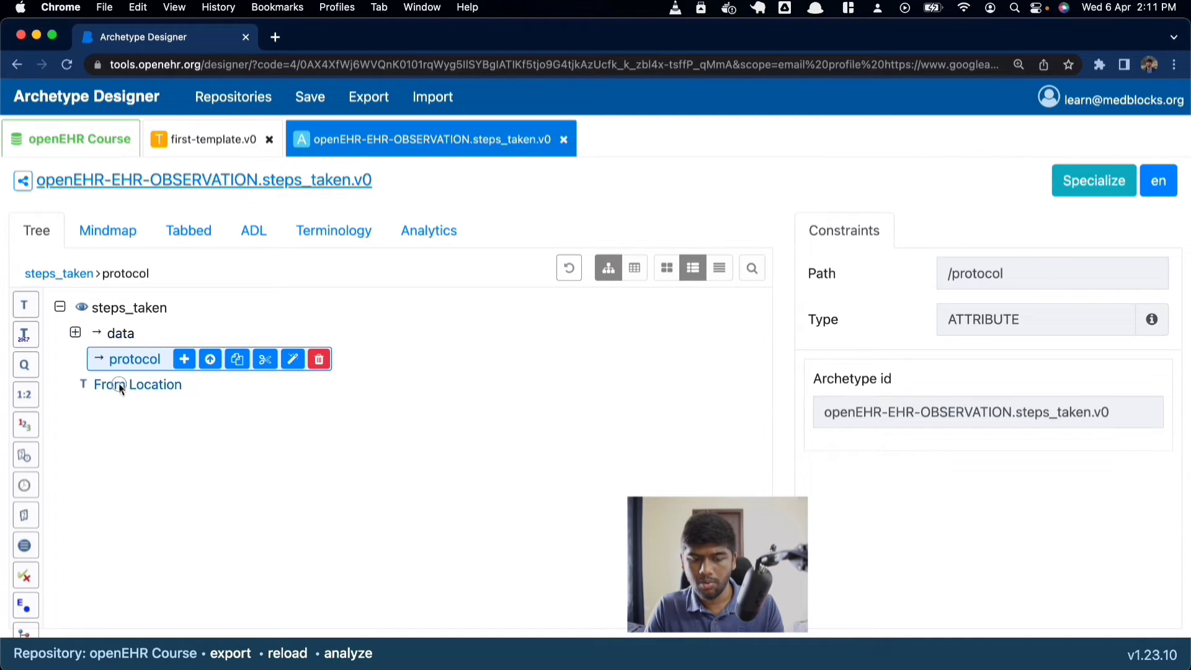
click(76, 333)
click(91, 358)
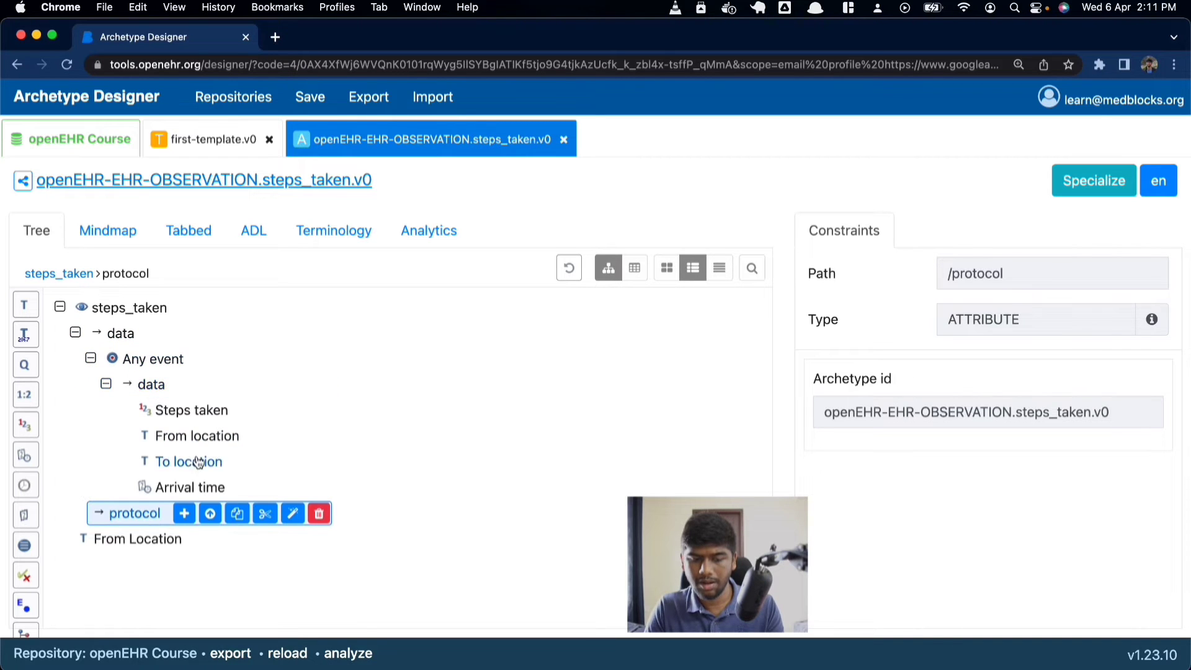
click(183, 493)
click(186, 413)
click(206, 438)
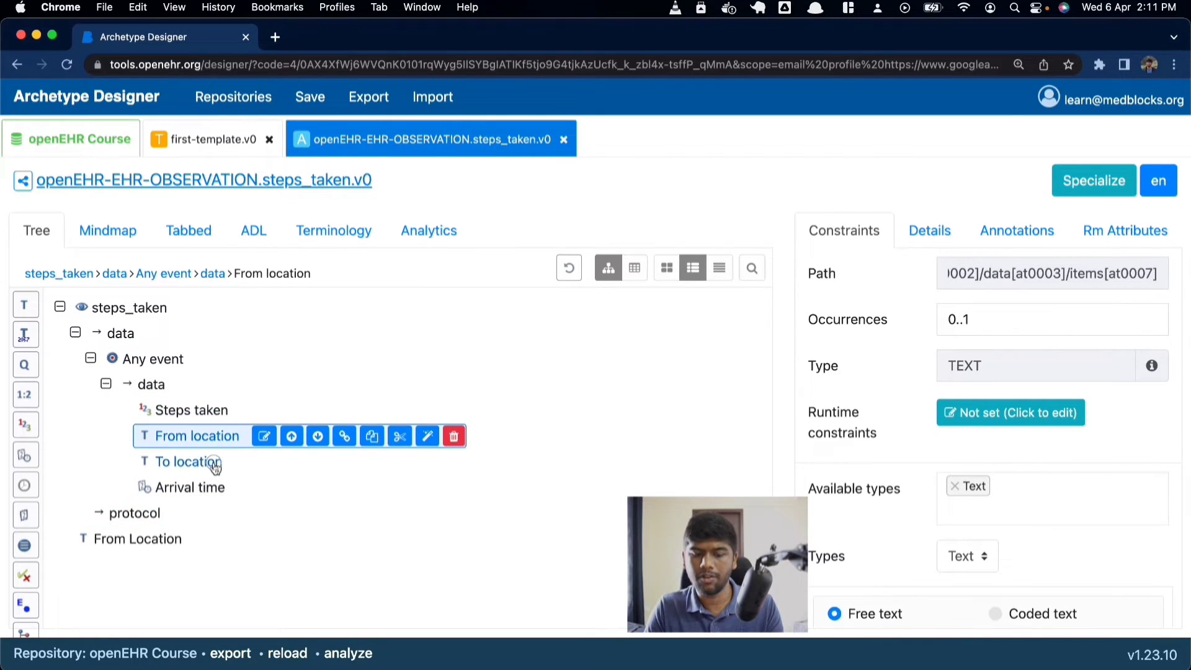
click(189, 462)
click(213, 488)
Step: Add Coded Text as an available type for the From location element in the event's data
scroll(519, 426, down, 3)
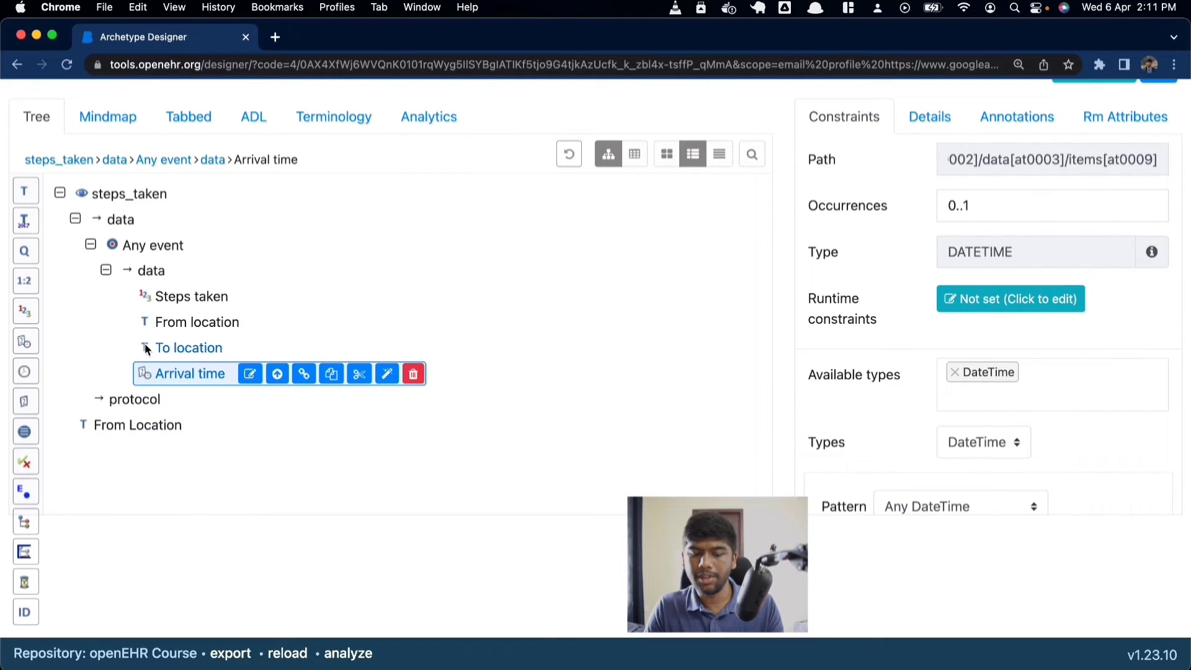
click(178, 324)
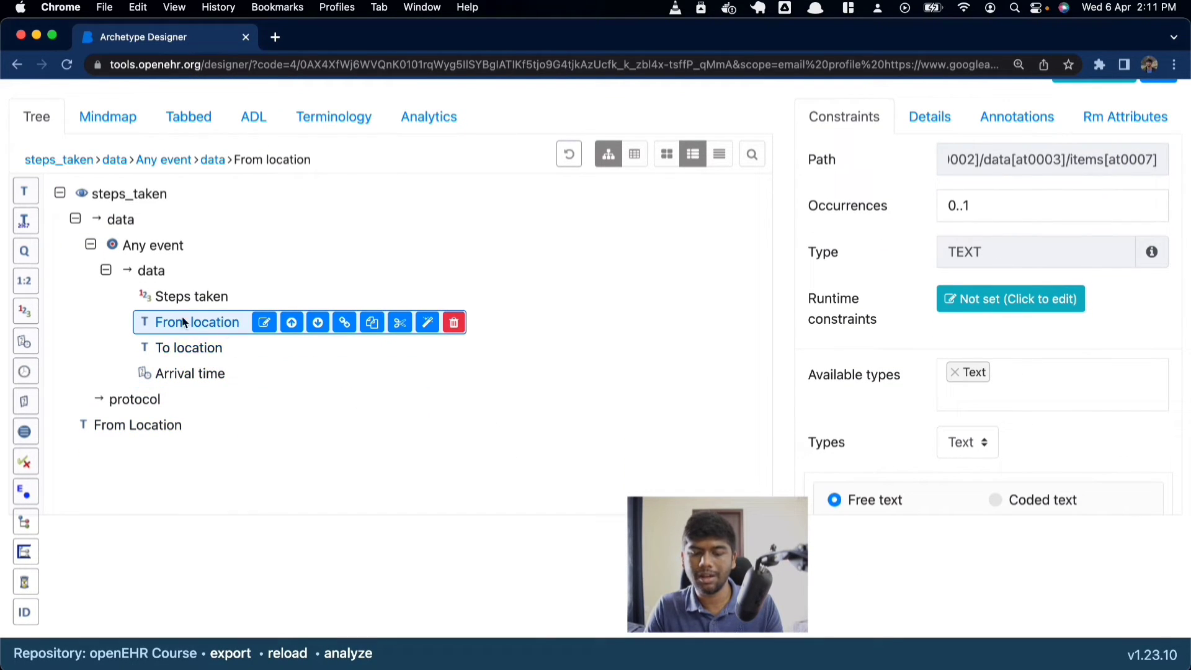
click(1119, 376)
text(C)
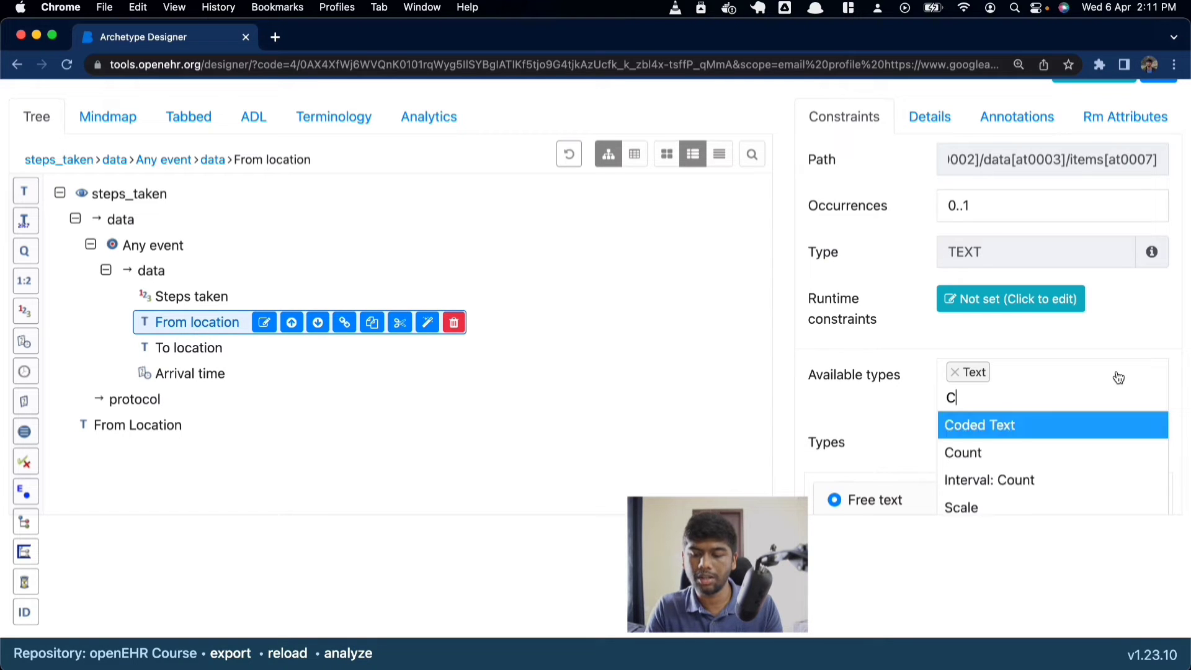
key(Return)
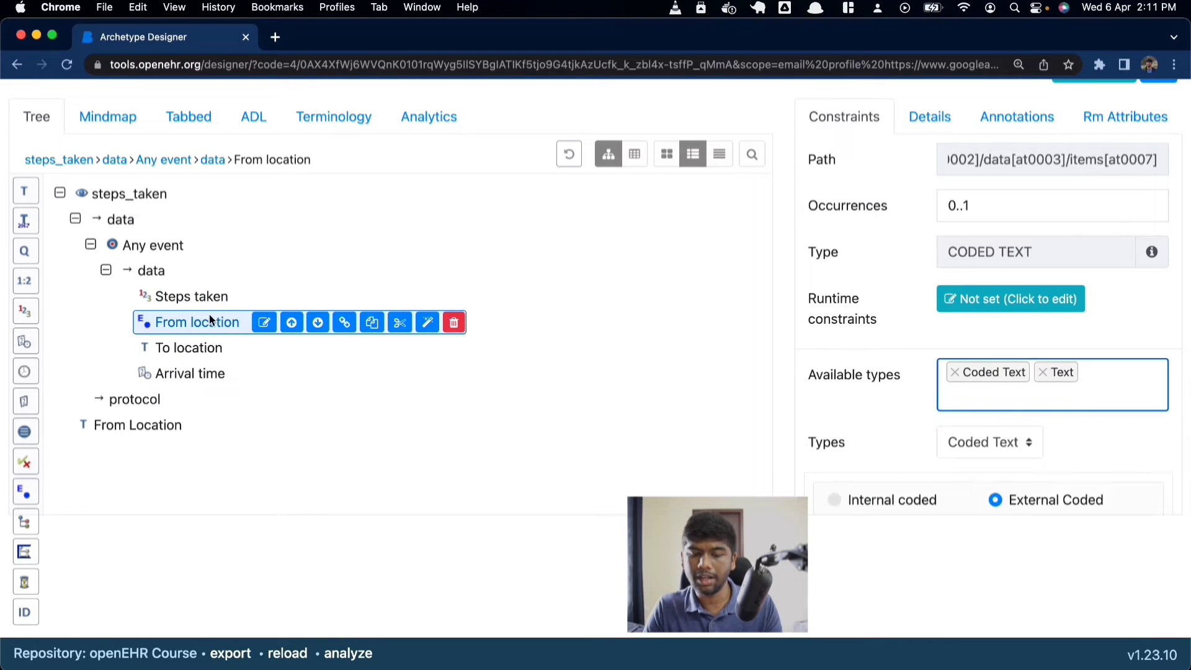
Step: Add Coded Text as an available type for the To location element and save the archetype
click(165, 348)
click(1116, 379)
text(Code)
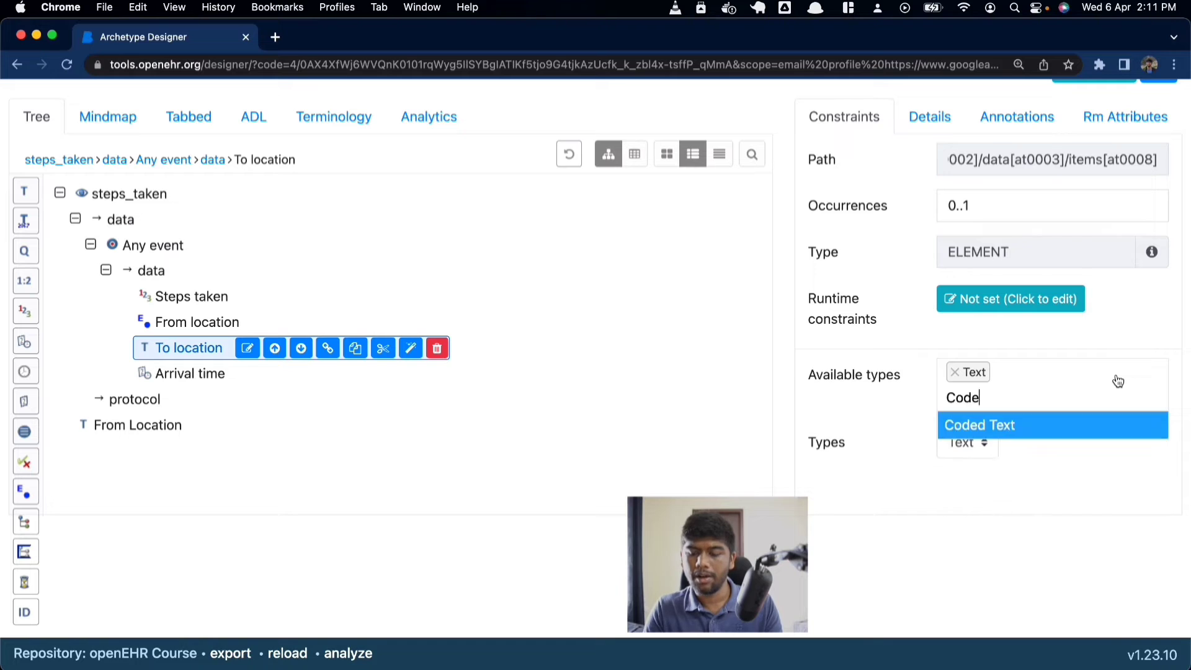
key(Return)
click(175, 323)
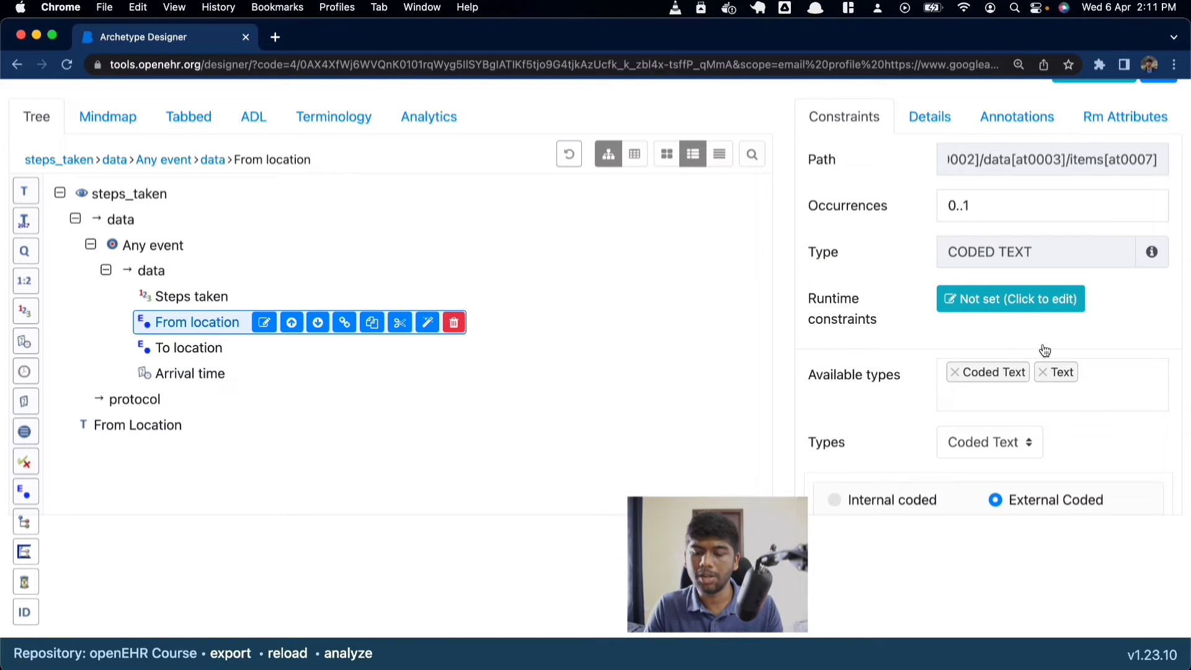
scroll(415, 153, up, 3)
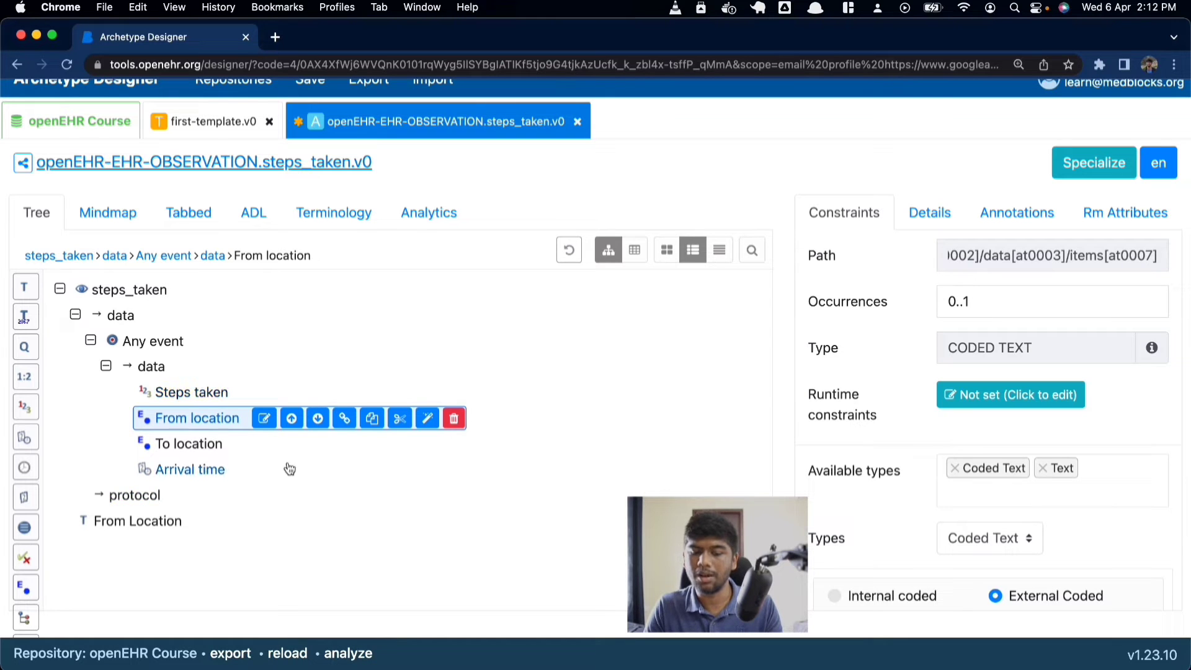
scroll(264, 322, up, 1)
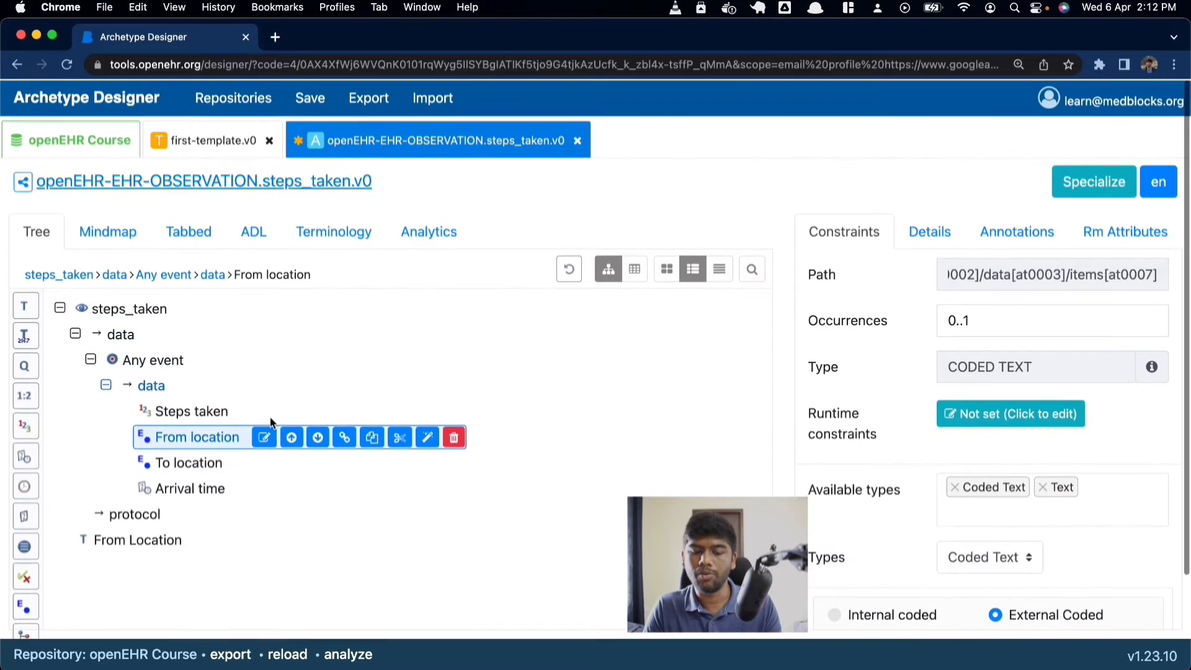
click(311, 107)
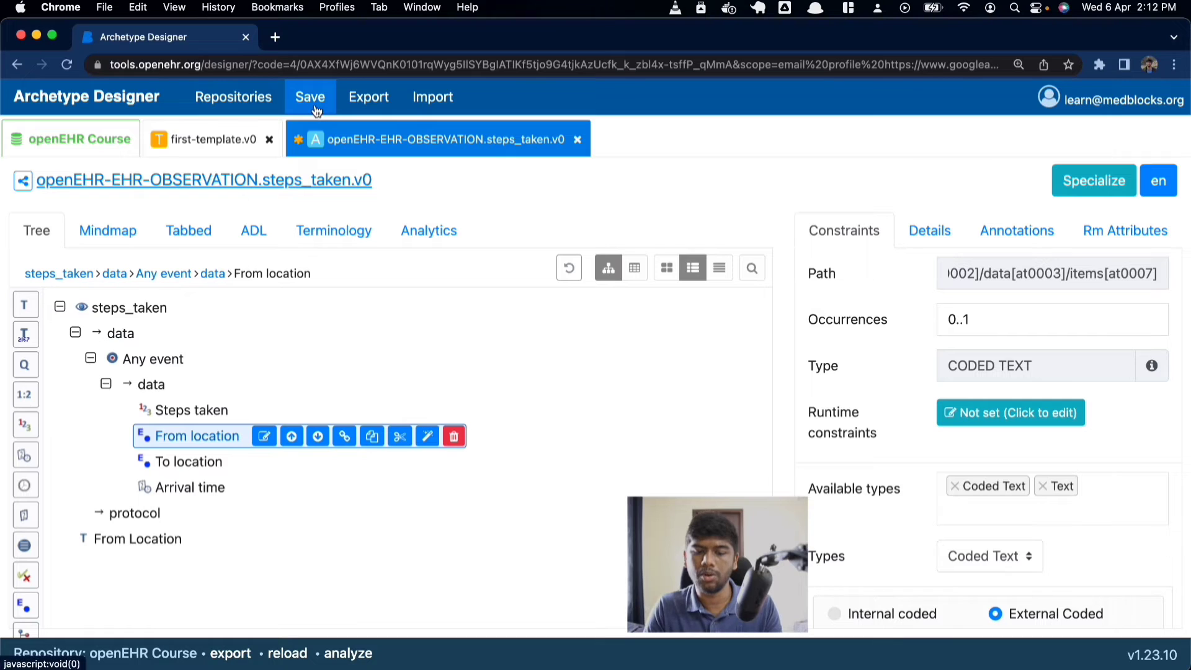
Step: Find the steps_taken archetype by searching for "steps" and add it to the content of first-template.v0
click(173, 133)
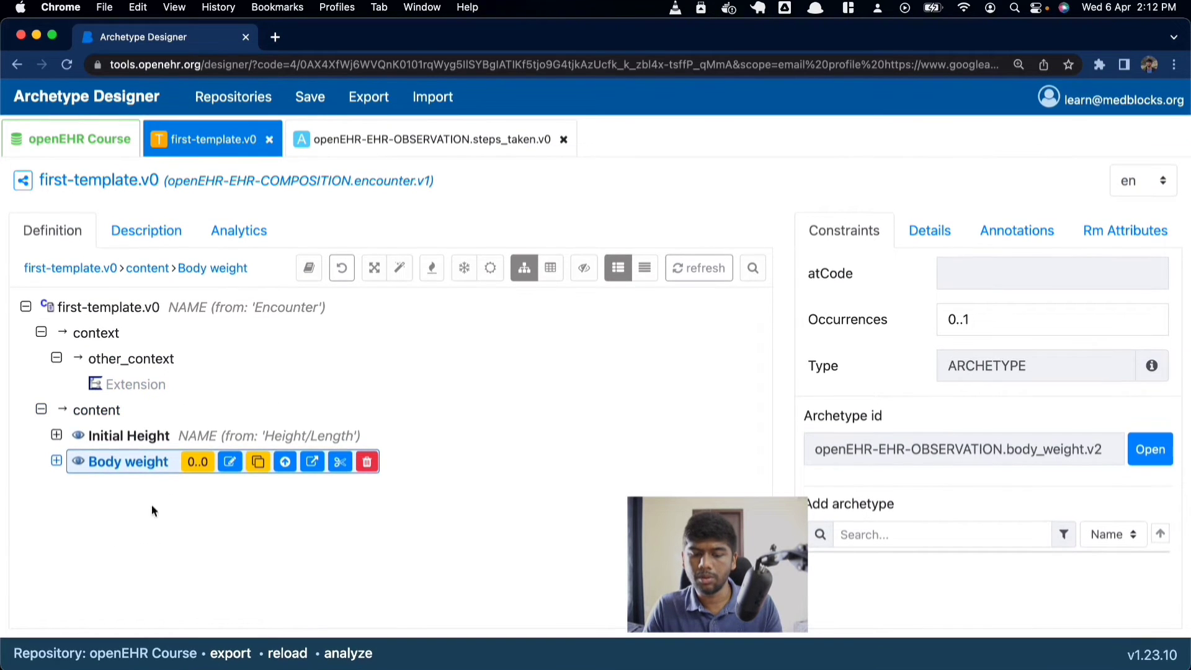
click(80, 415)
click(885, 437)
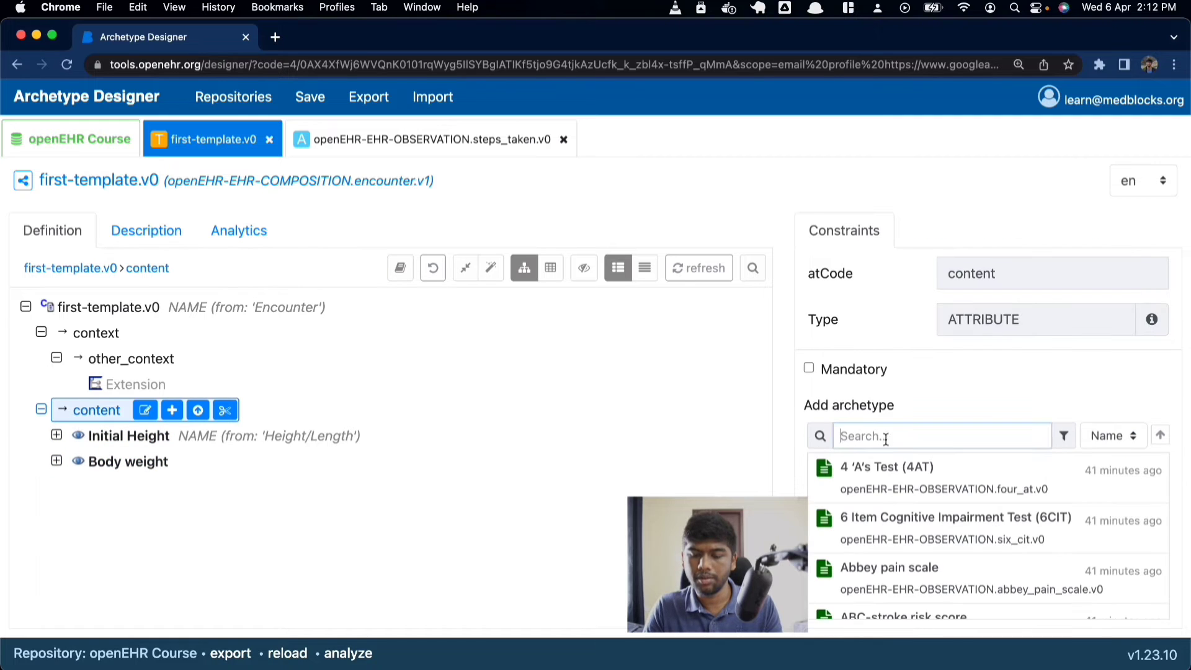
text(st)
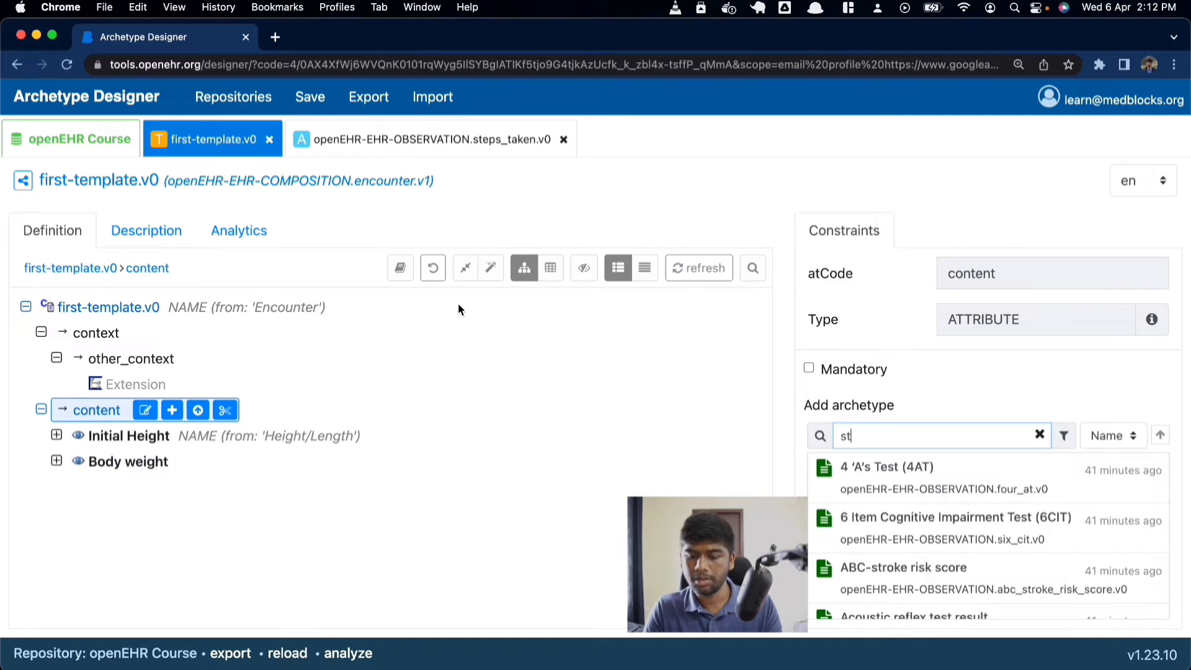
text(eps)
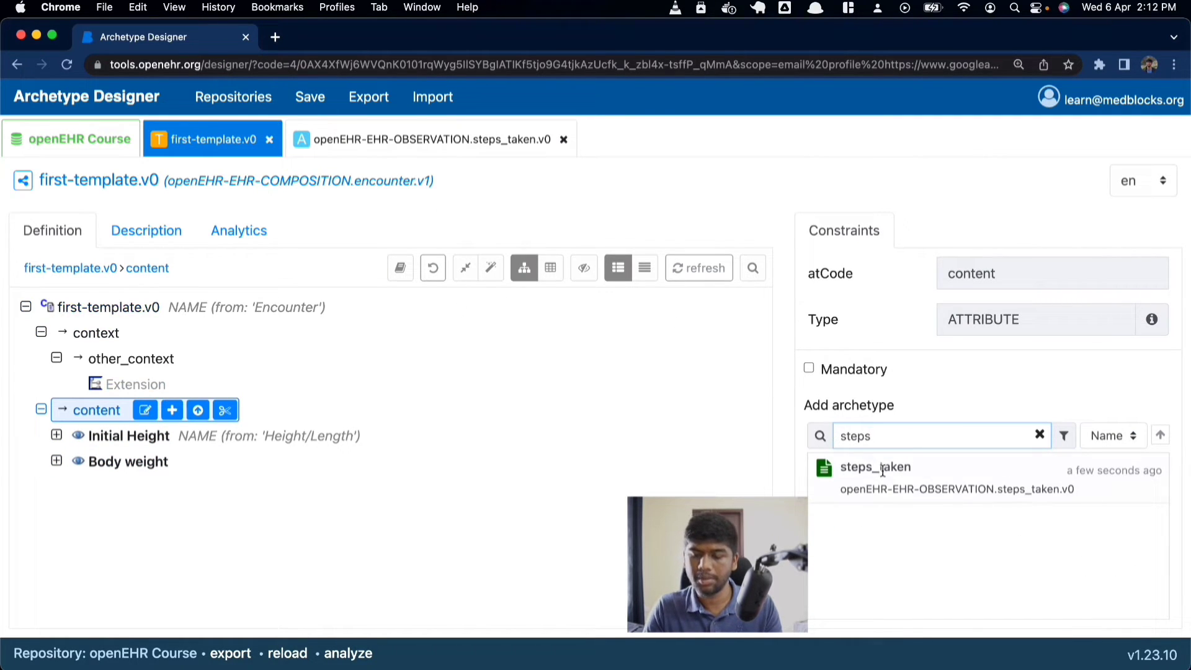
double_click(896, 488)
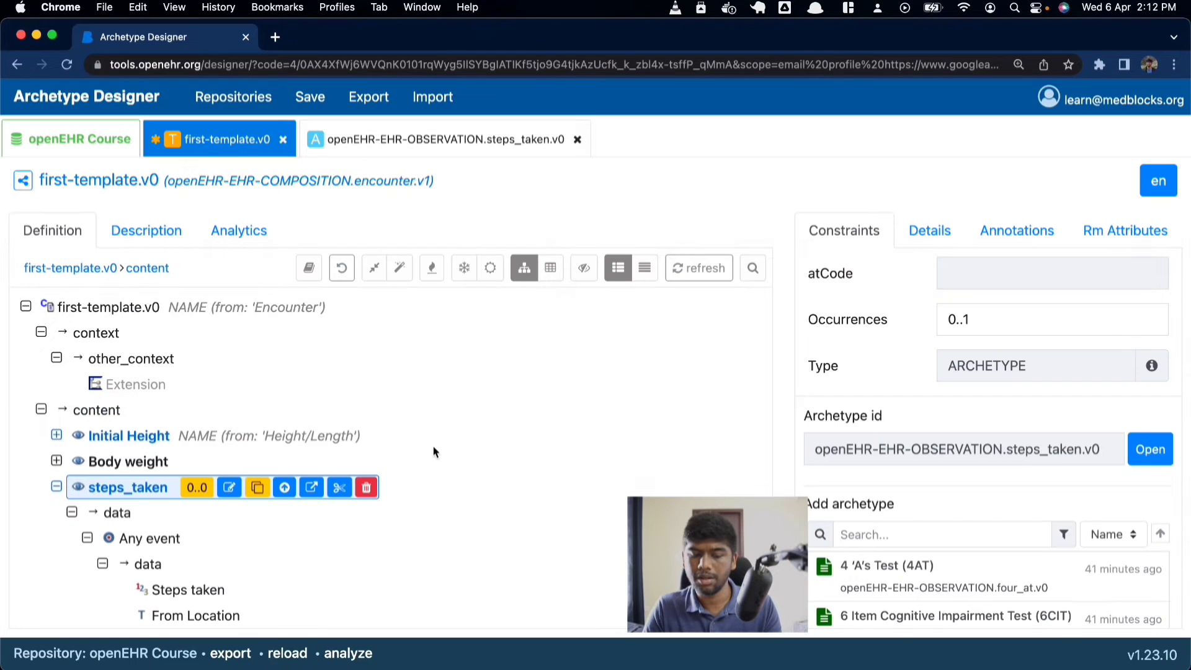
Step: Inspect the constraints of each steps_taken data element in the template, including the From Location and DV_TEXT entries
scroll(376, 546, down, 2)
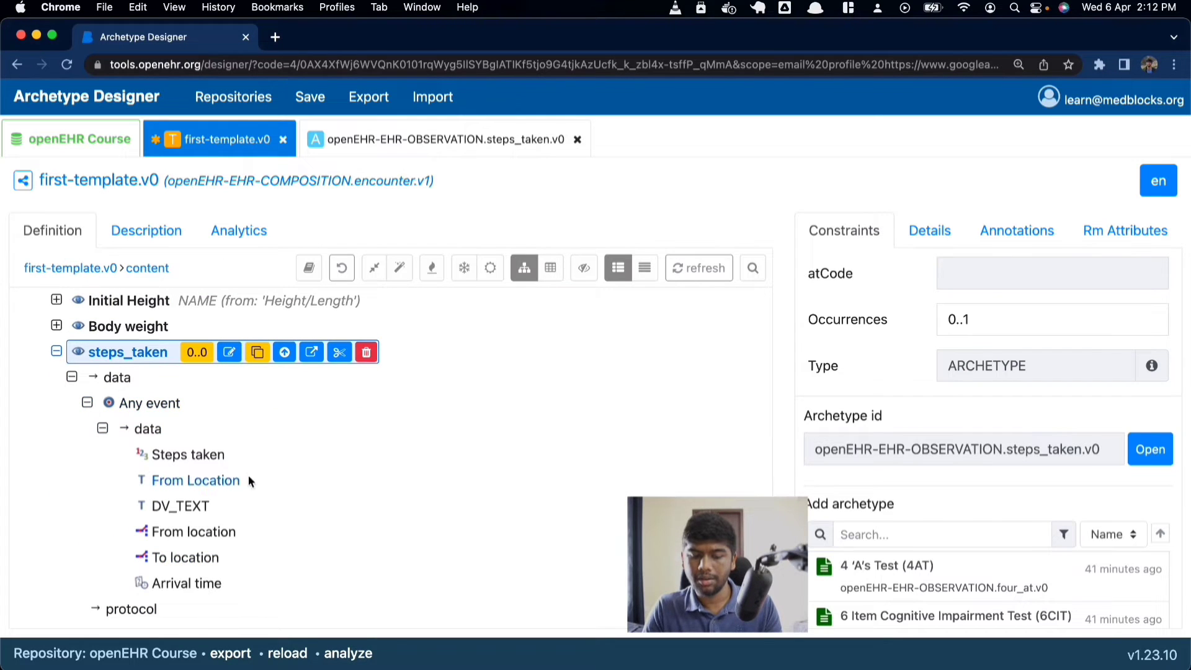
click(193, 464)
click(204, 482)
click(206, 506)
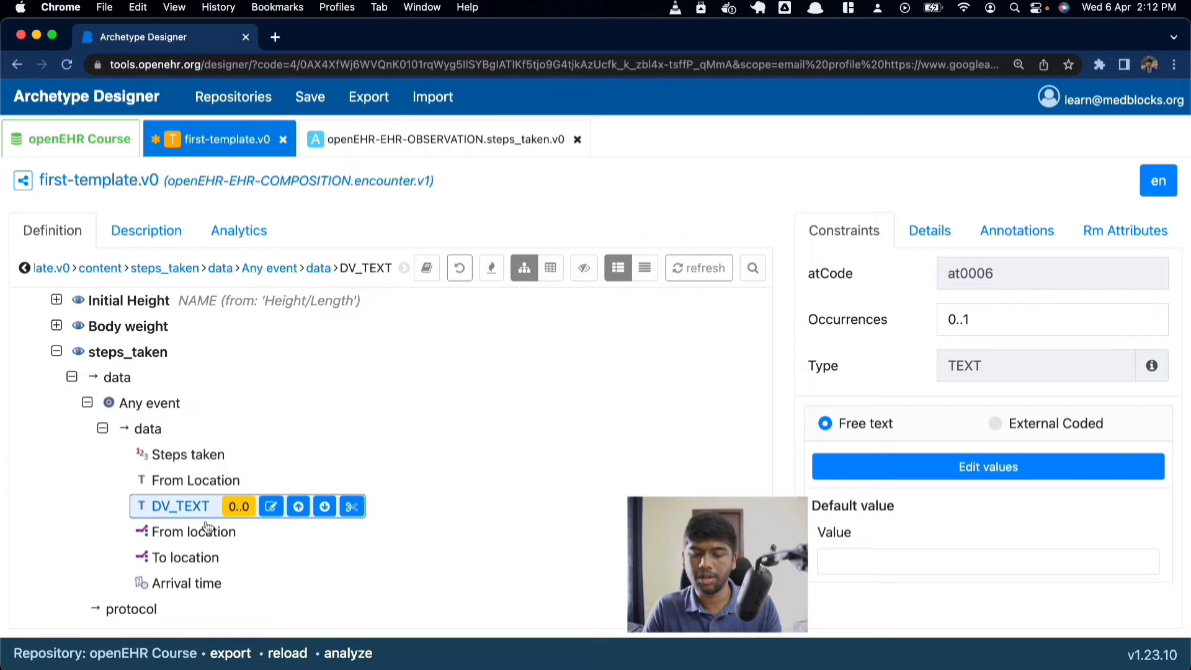
click(208, 533)
click(204, 558)
click(206, 586)
click(186, 482)
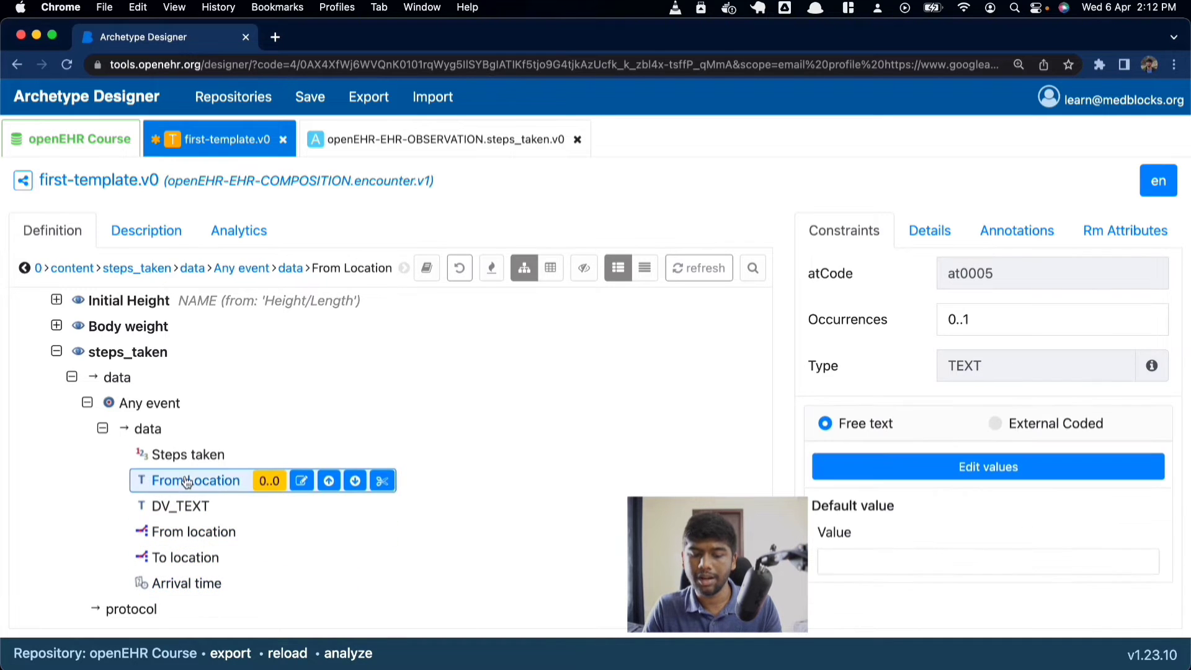
Step: Close the steps_taken archetype and reopen it from the openEHR Course repository
click(397, 139)
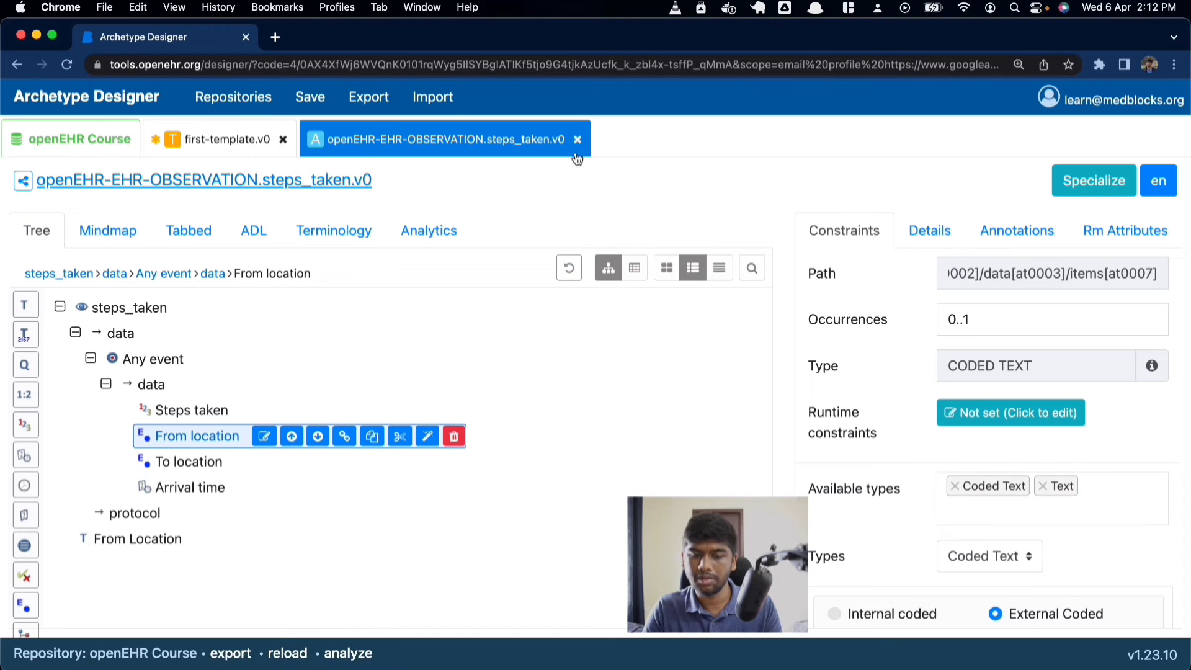
click(577, 139)
click(76, 139)
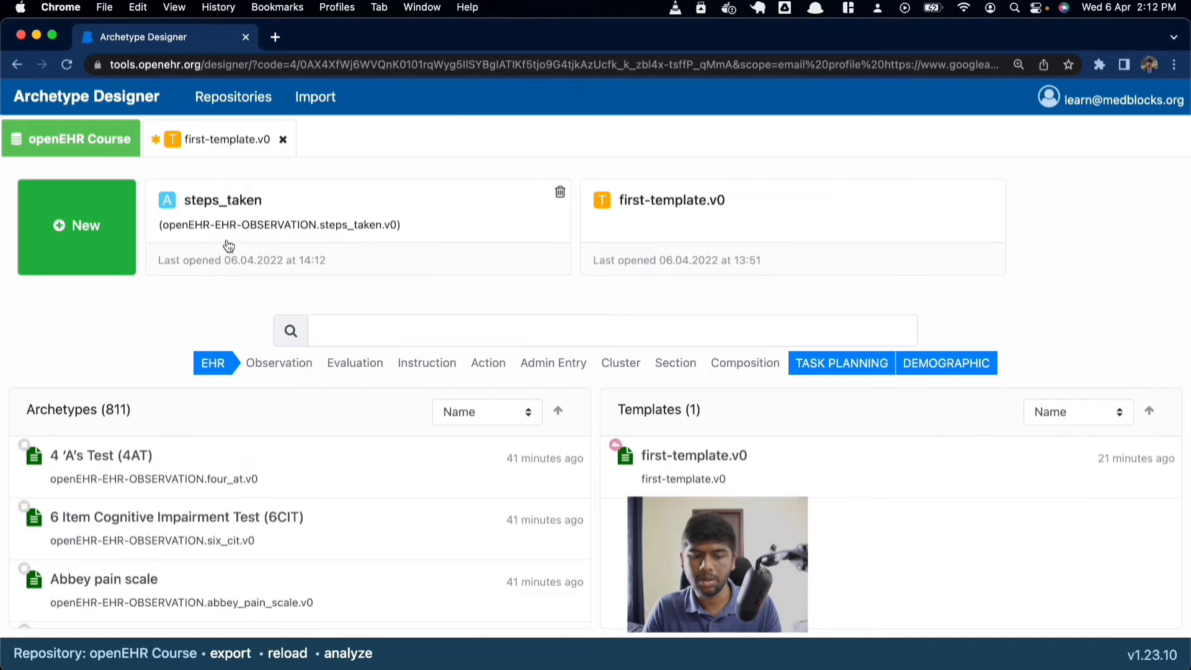
click(225, 197)
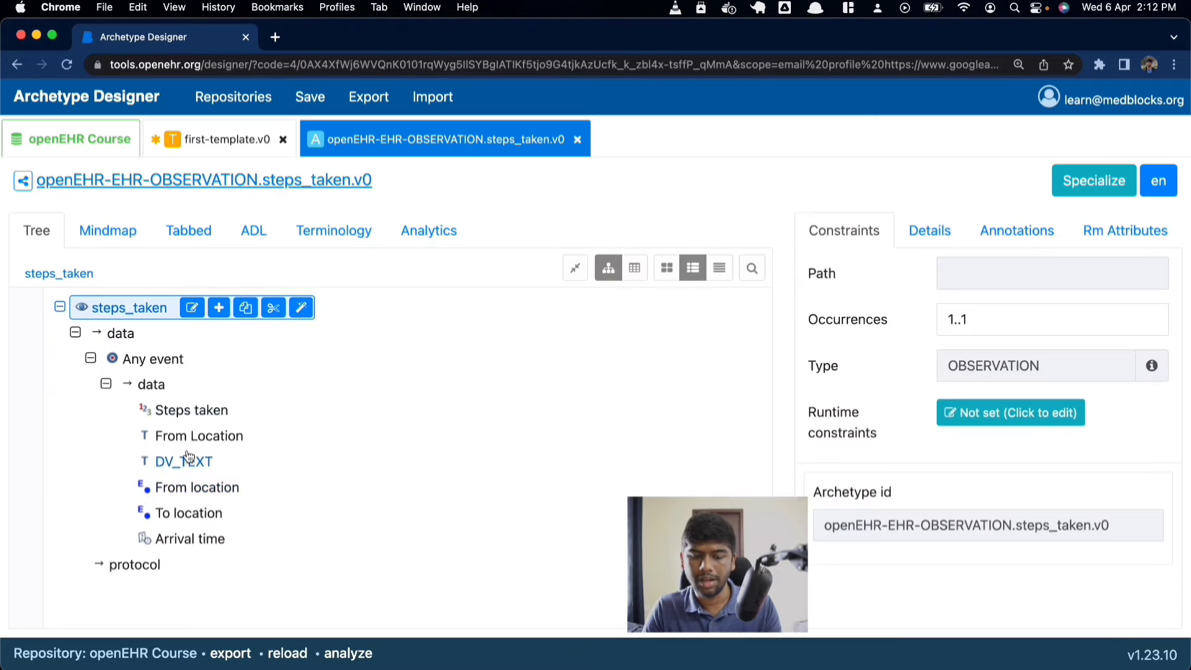
Step: Delete the duplicate From Location and the DV_TEXT text elements from the event's data
click(192, 436)
click(458, 435)
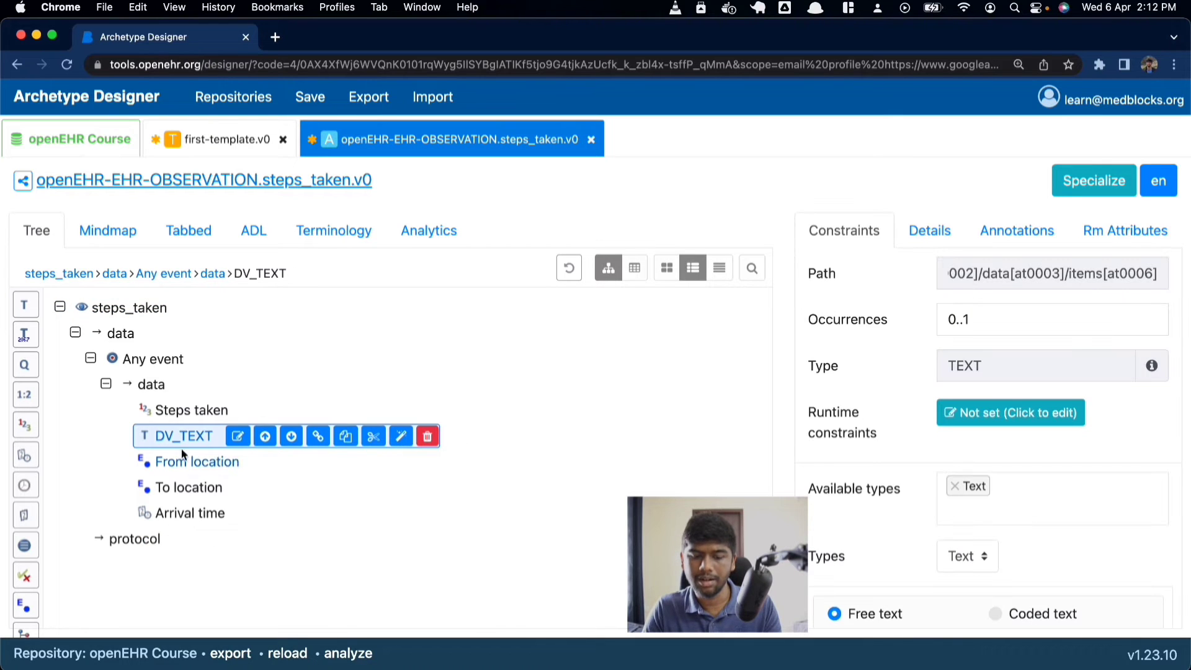
click(428, 435)
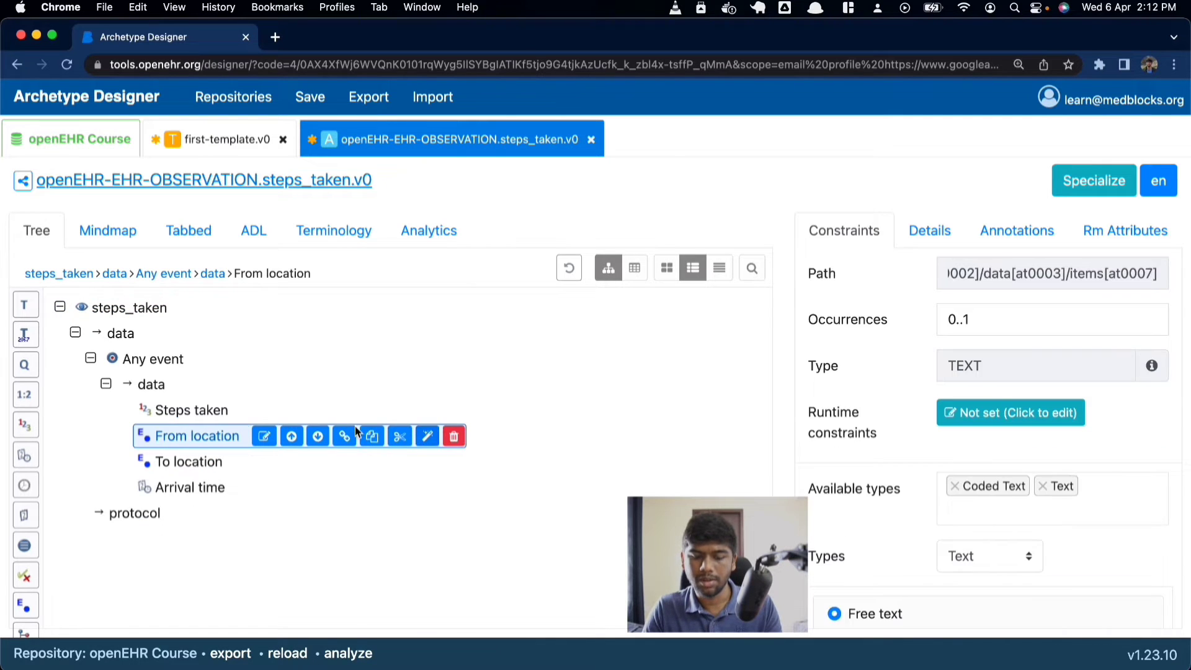
Step: Check the remaining elements of the steps_taken archetype and save the cleaned-up version
click(212, 411)
click(212, 436)
click(213, 461)
click(212, 506)
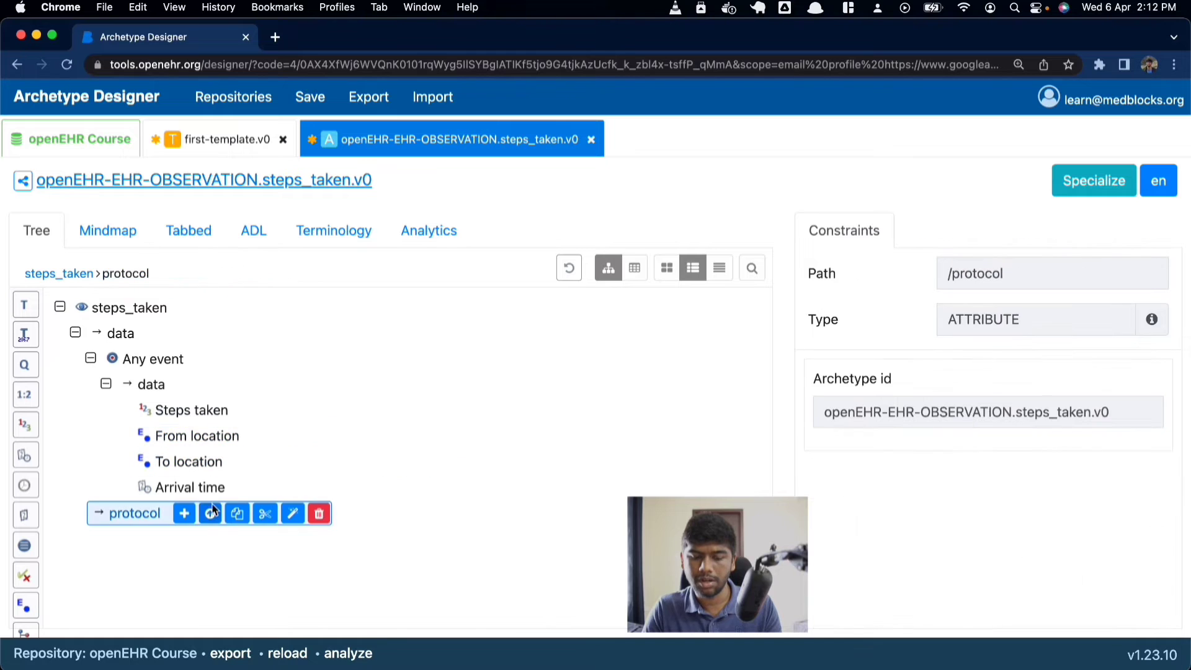
click(211, 488)
click(310, 97)
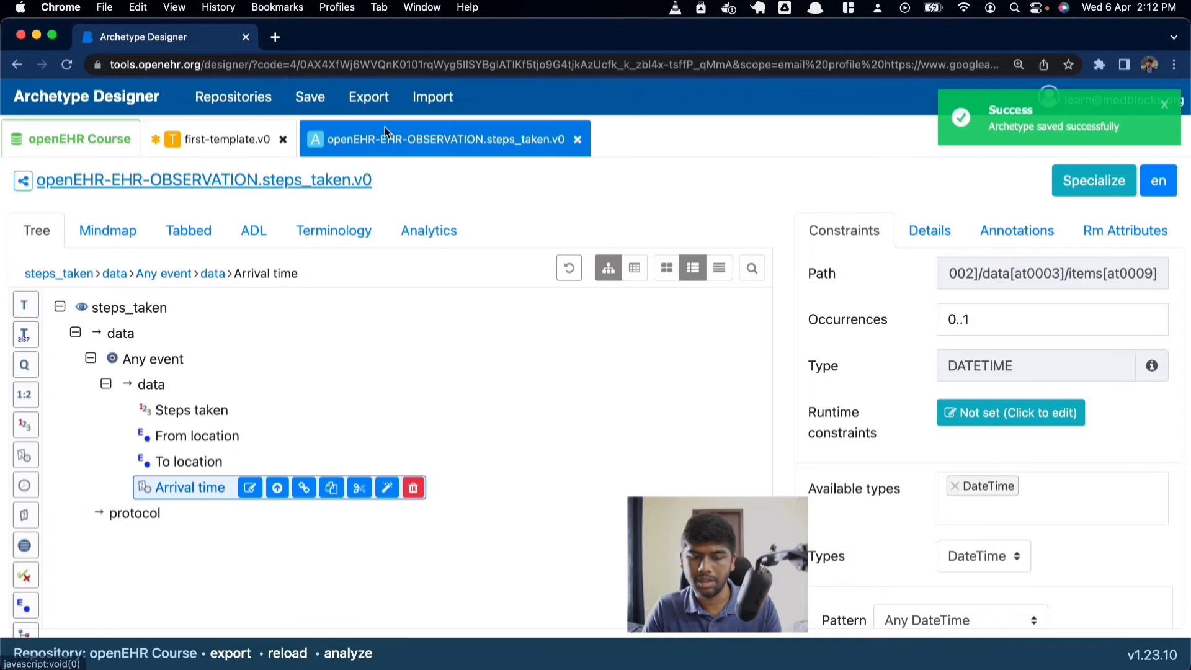
Step: Delete the outdated steps_taken observation from the content of first-template.v0
click(223, 139)
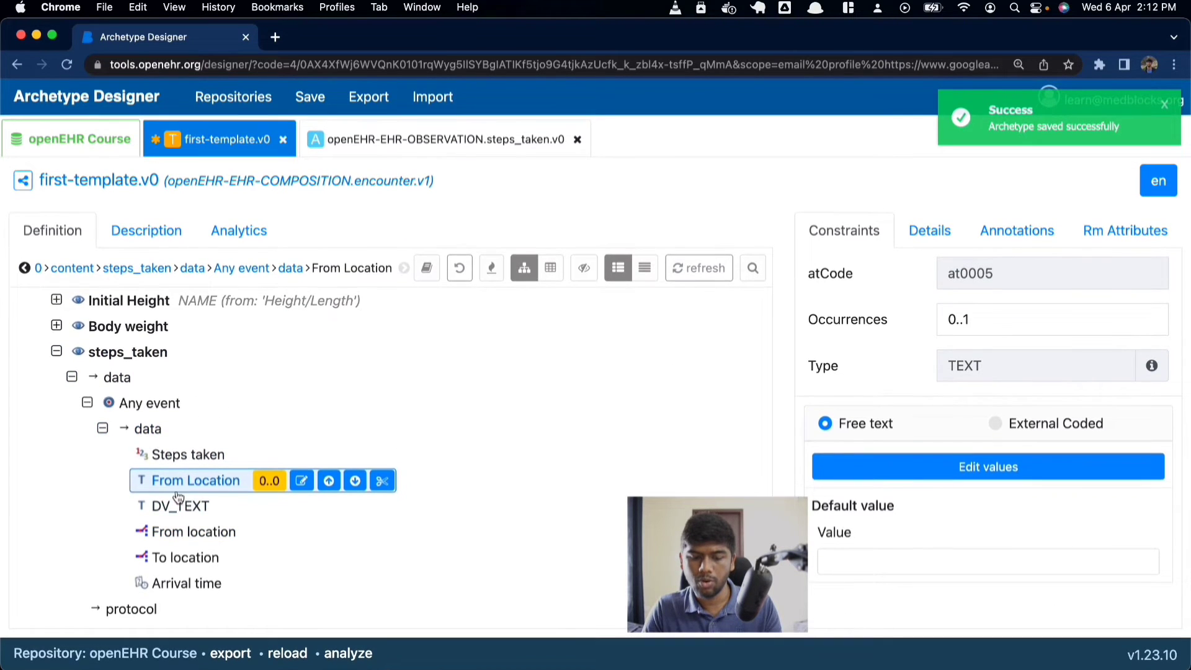
click(136, 403)
click(124, 352)
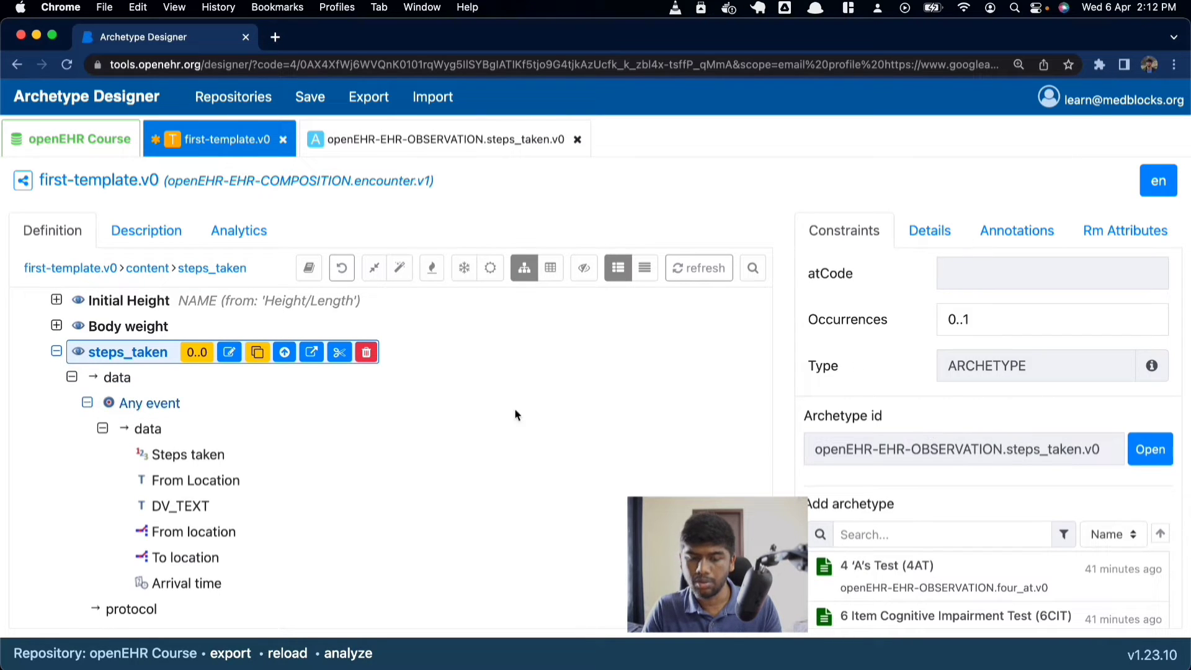
click(373, 353)
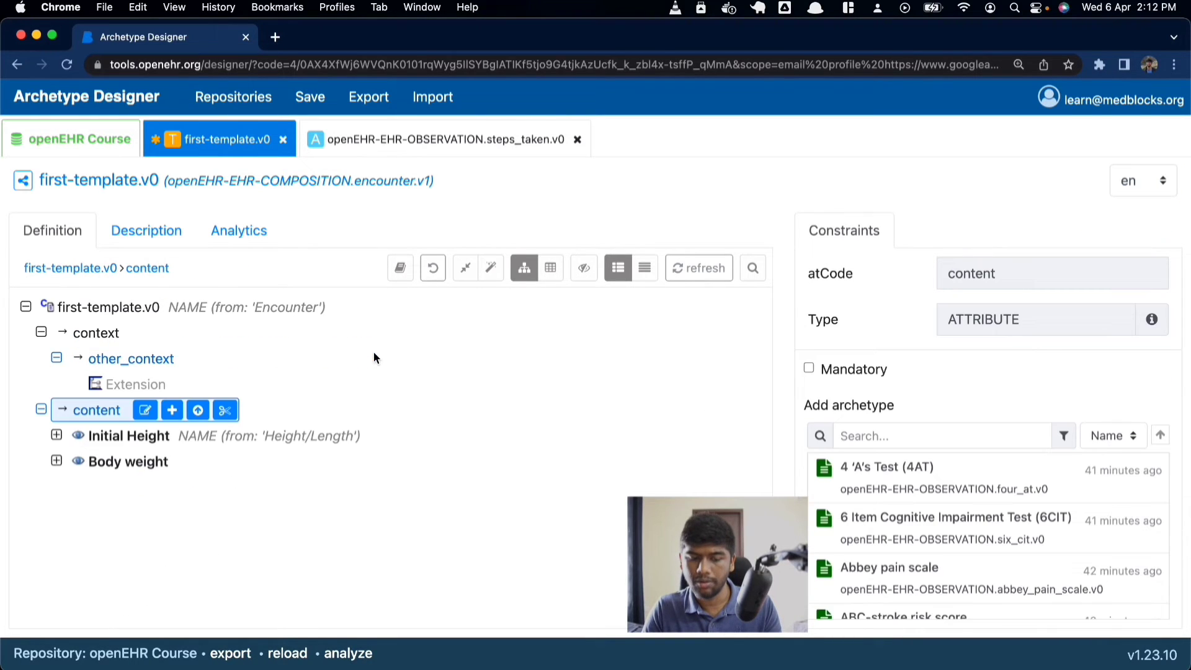
Step: Search the archetypes for "steps" and add the updated steps_taken observation to the template's content
click(871, 442)
text(steps)
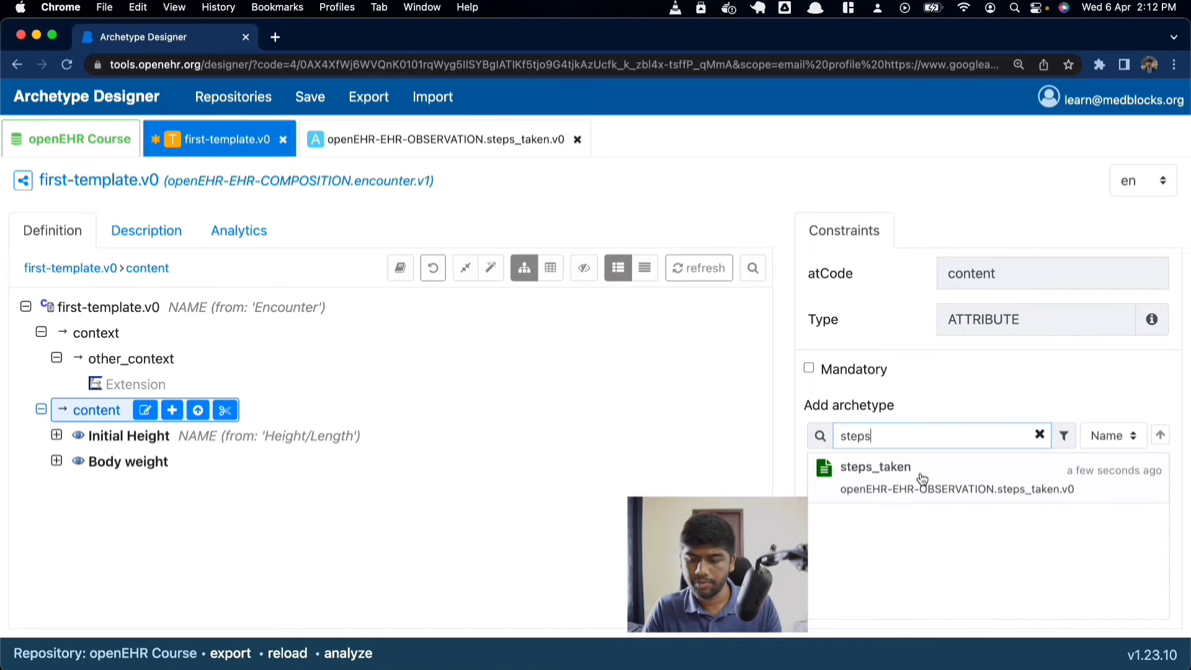
drag(846, 473, 96, 410)
scroll(218, 471, down, 1)
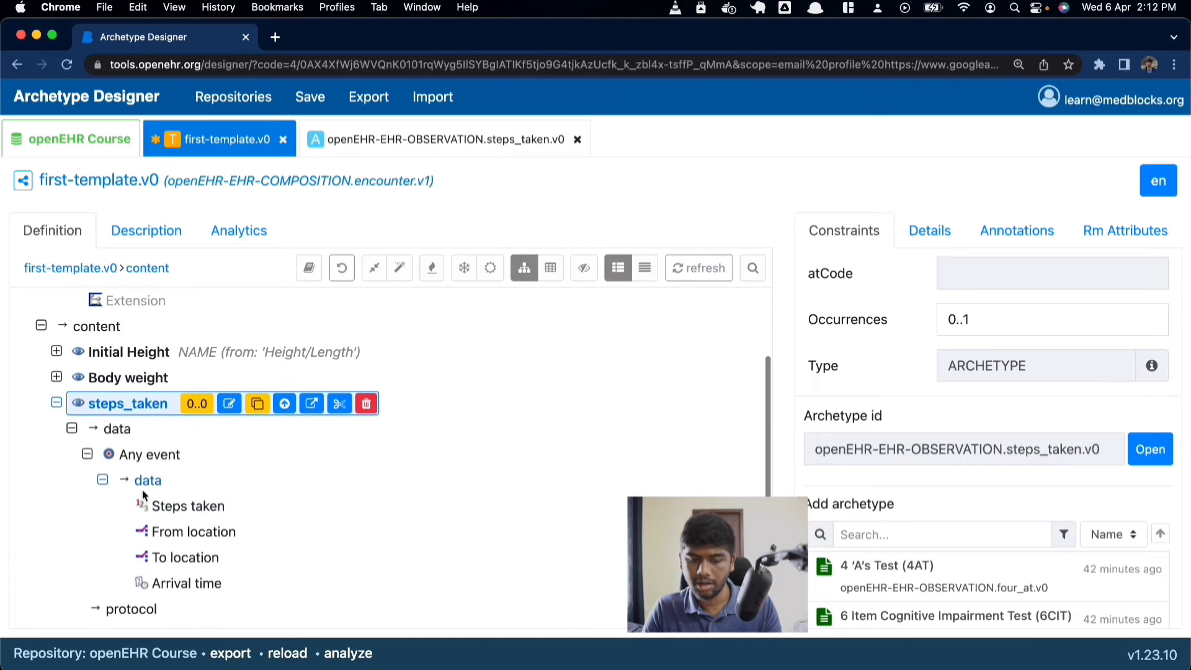
Step: Review the re-added steps_taken elements and restrict To location's available types to Coded Text
click(188, 506)
click(192, 531)
click(187, 559)
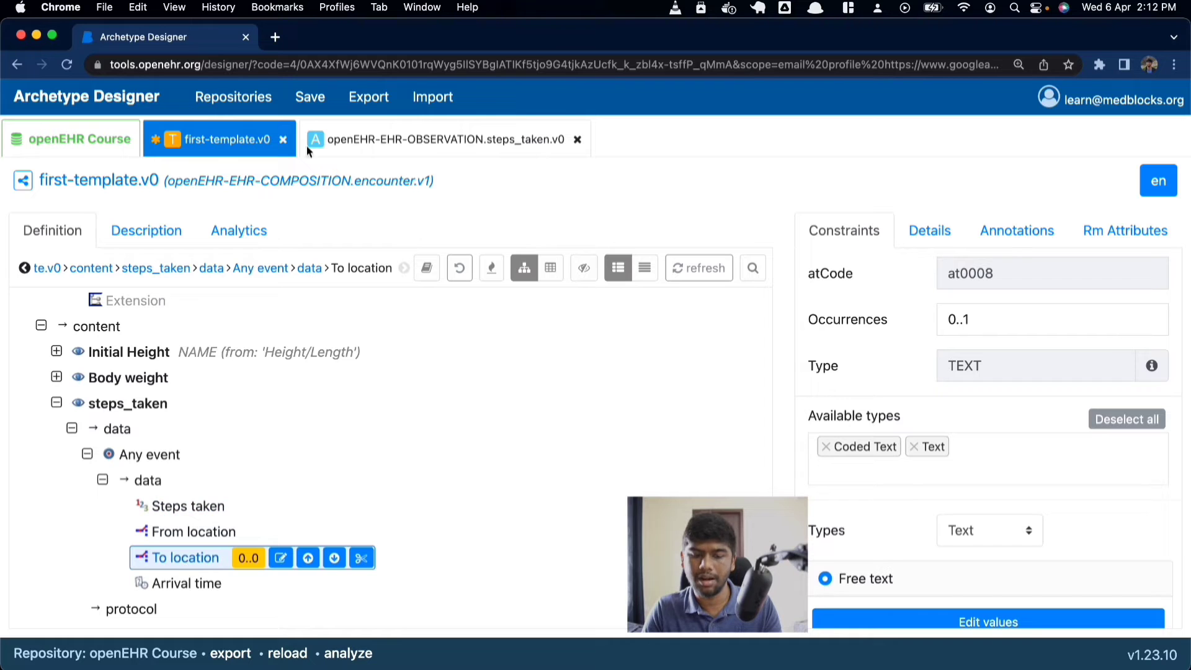
click(397, 147)
click(186, 149)
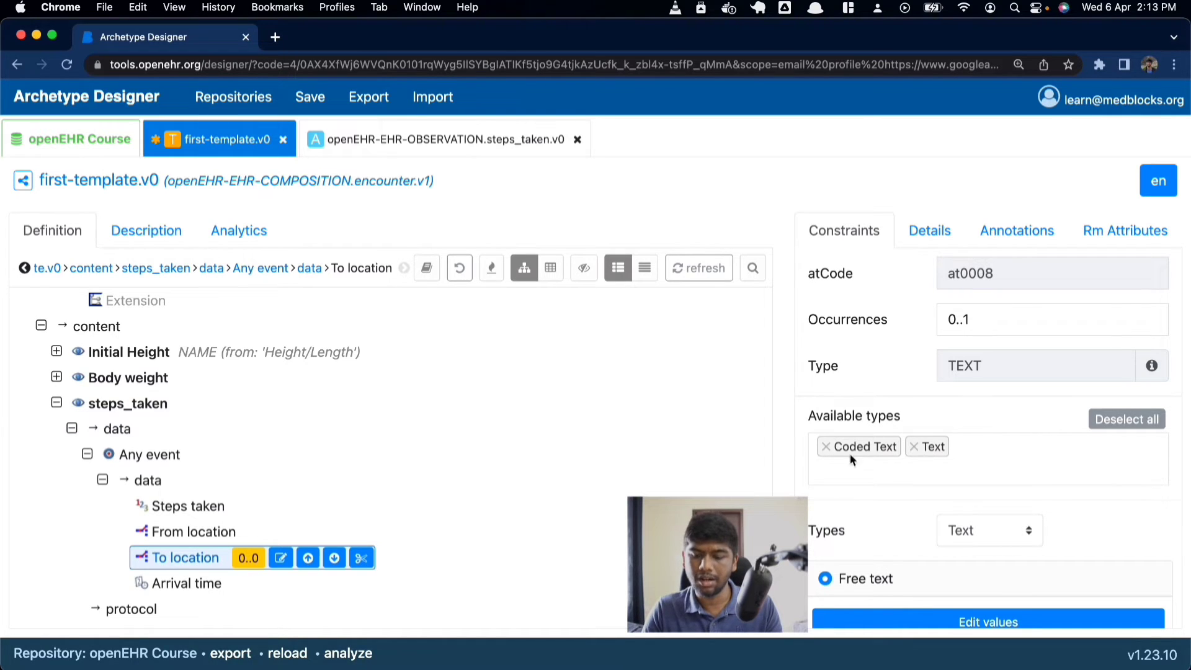
click(913, 447)
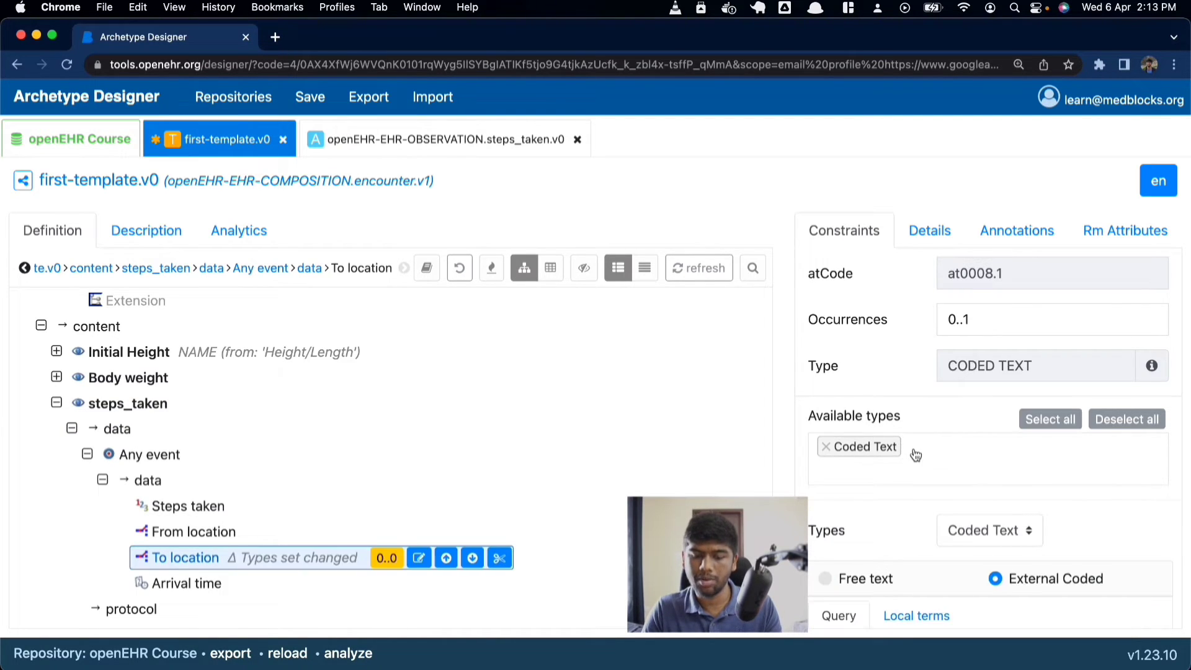
Step: Restrict the From location element to a single type and set it to External Coded
click(180, 533)
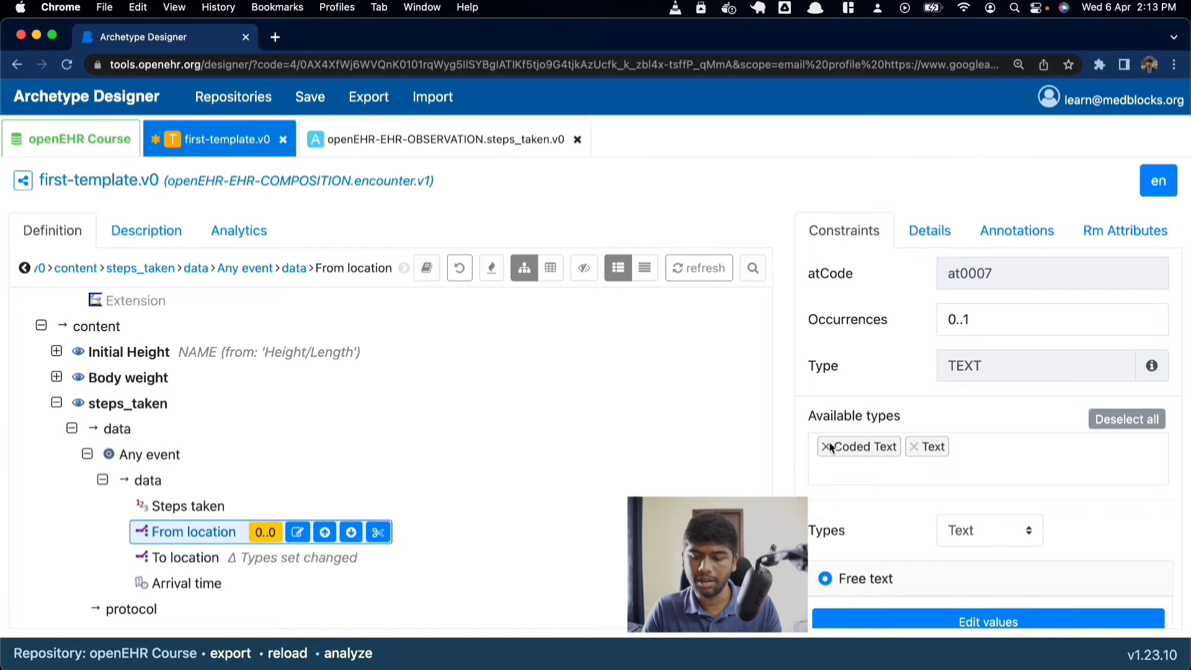
click(826, 448)
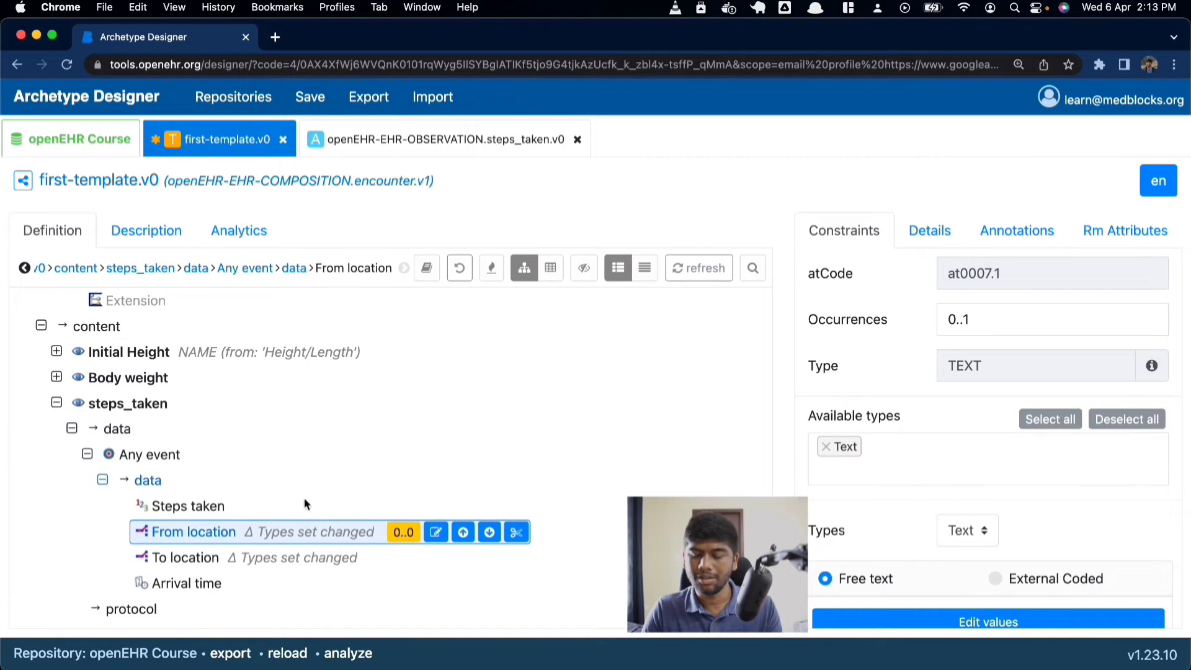
scroll(1013, 481, down, 3)
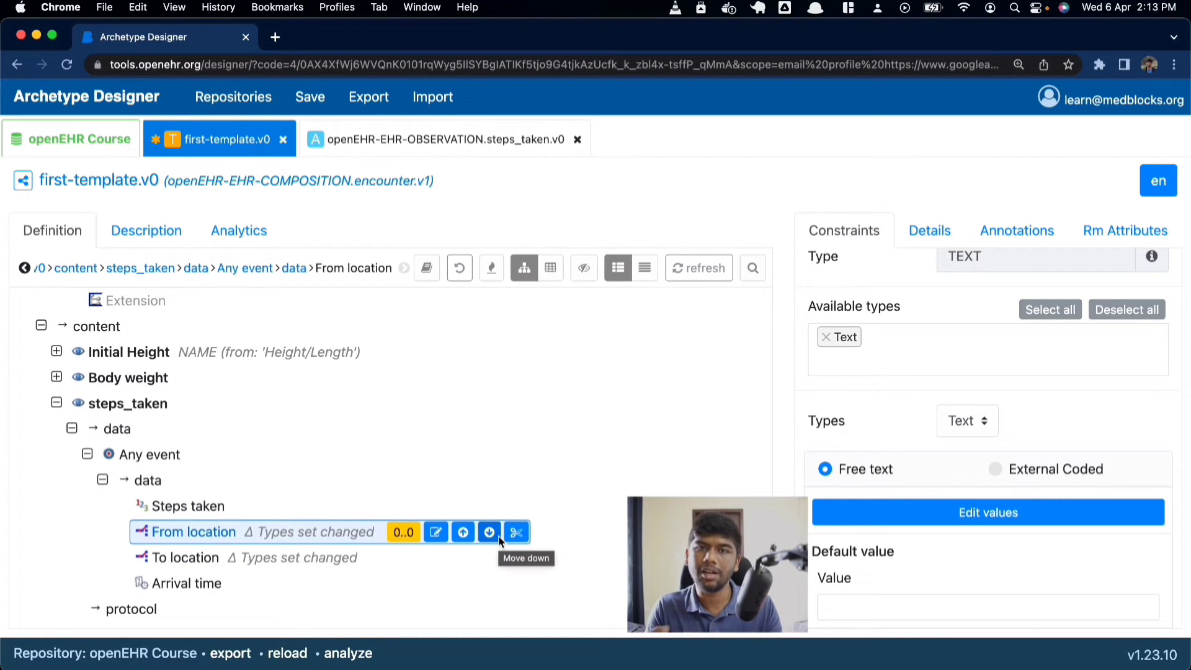
click(995, 469)
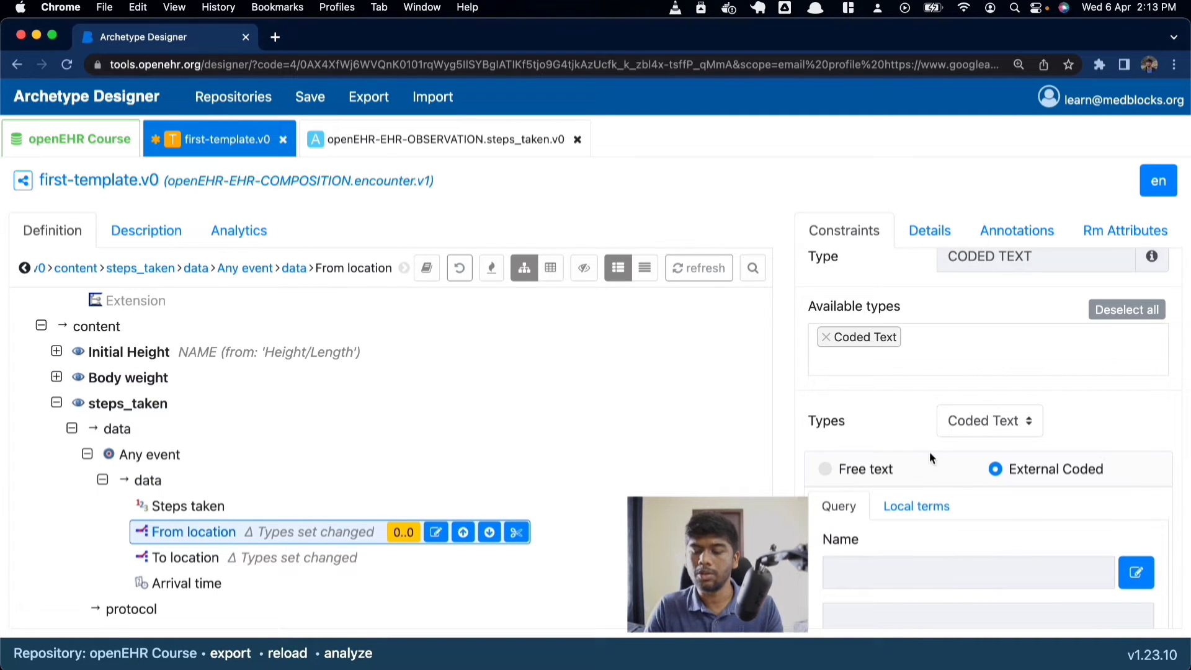
scroll(948, 415, down, 2)
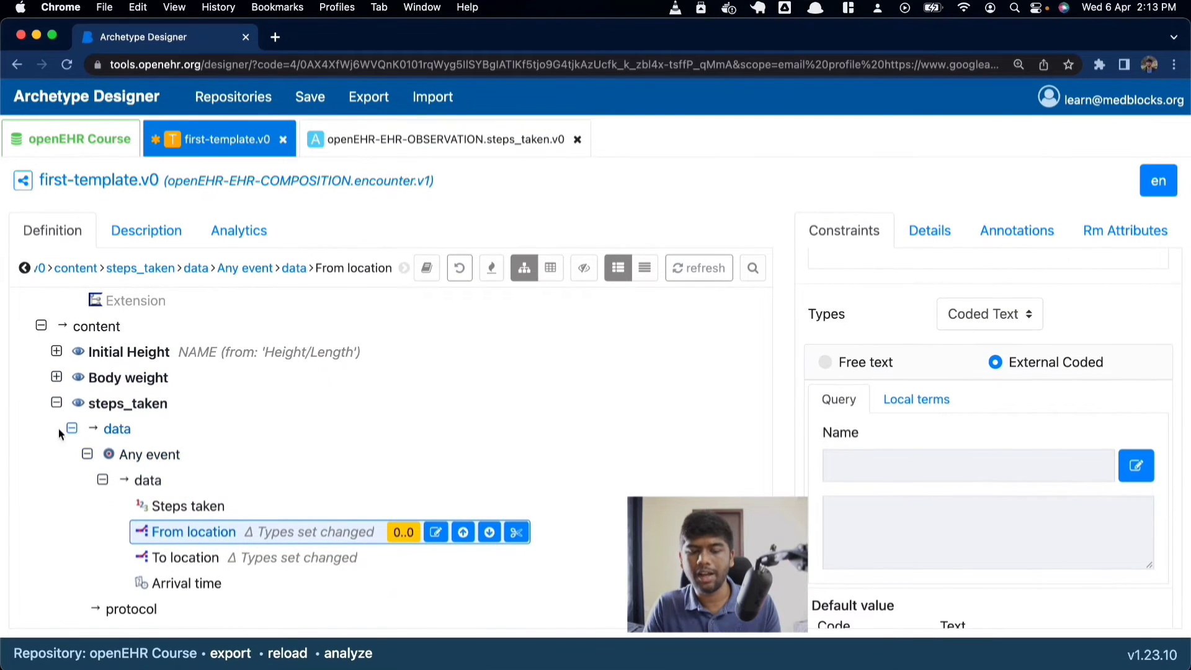
Step: Collapse the steps_taken node in the template and rename it "Steps Taken From Home"
click(56, 404)
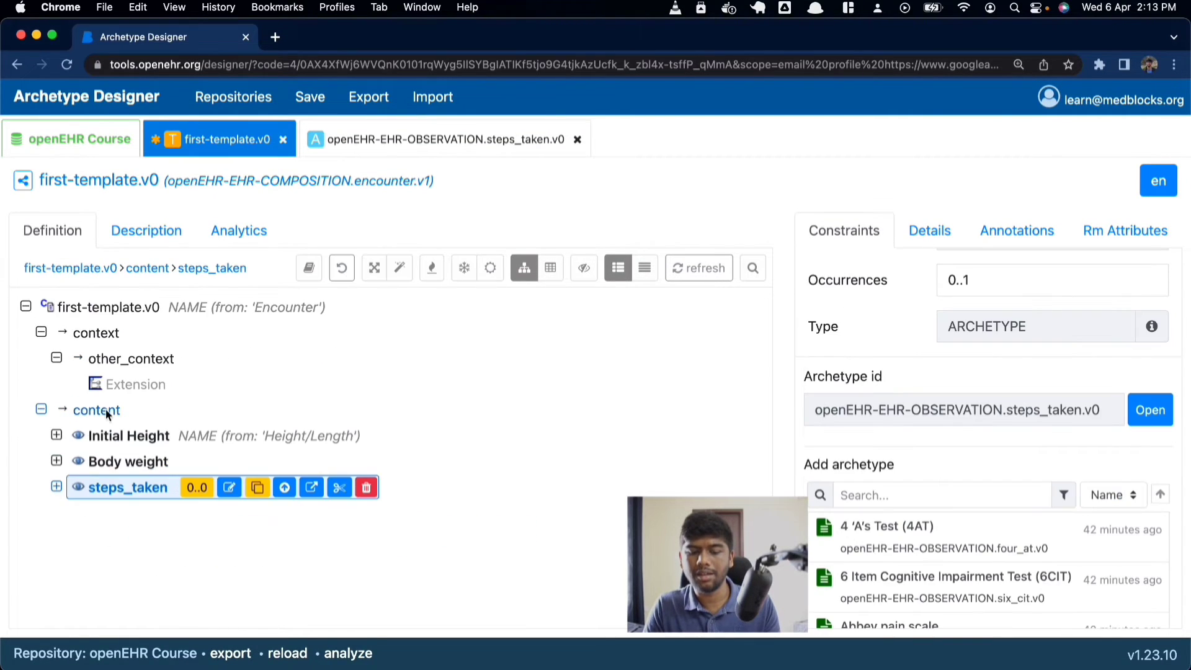
double_click(124, 486)
text(Steps Take)
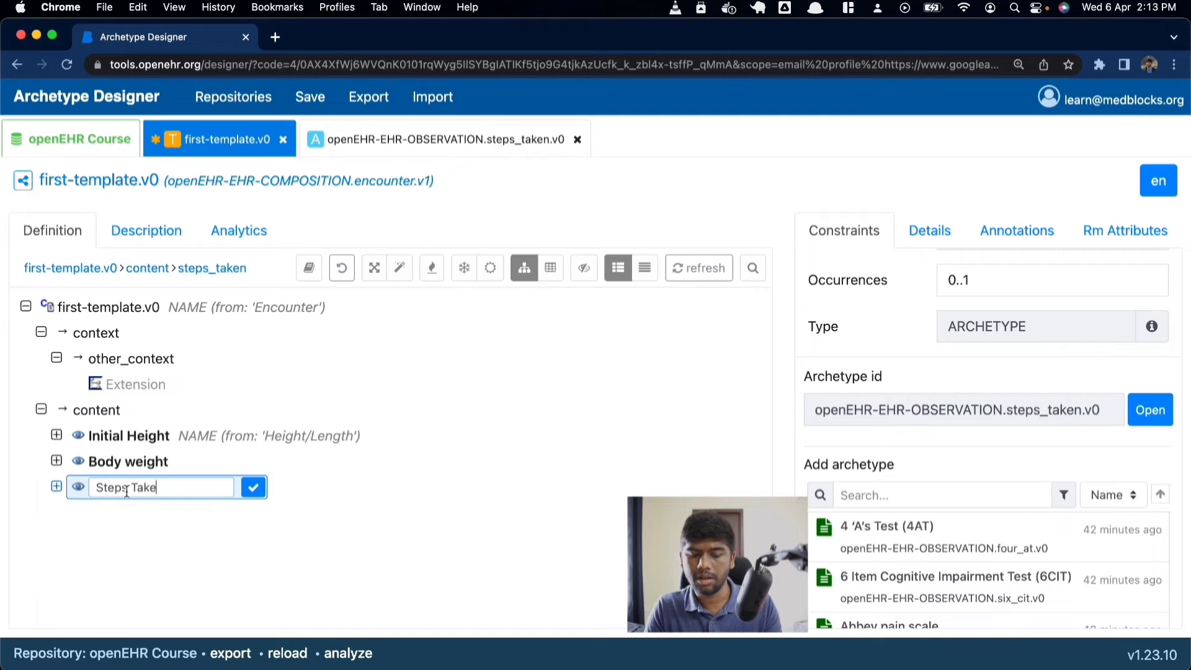
text(n From Home)
key(Return)
Step: Set To location under Steps Taken From Home to free text with the default value "Hospital"
mouse_move(21, 484)
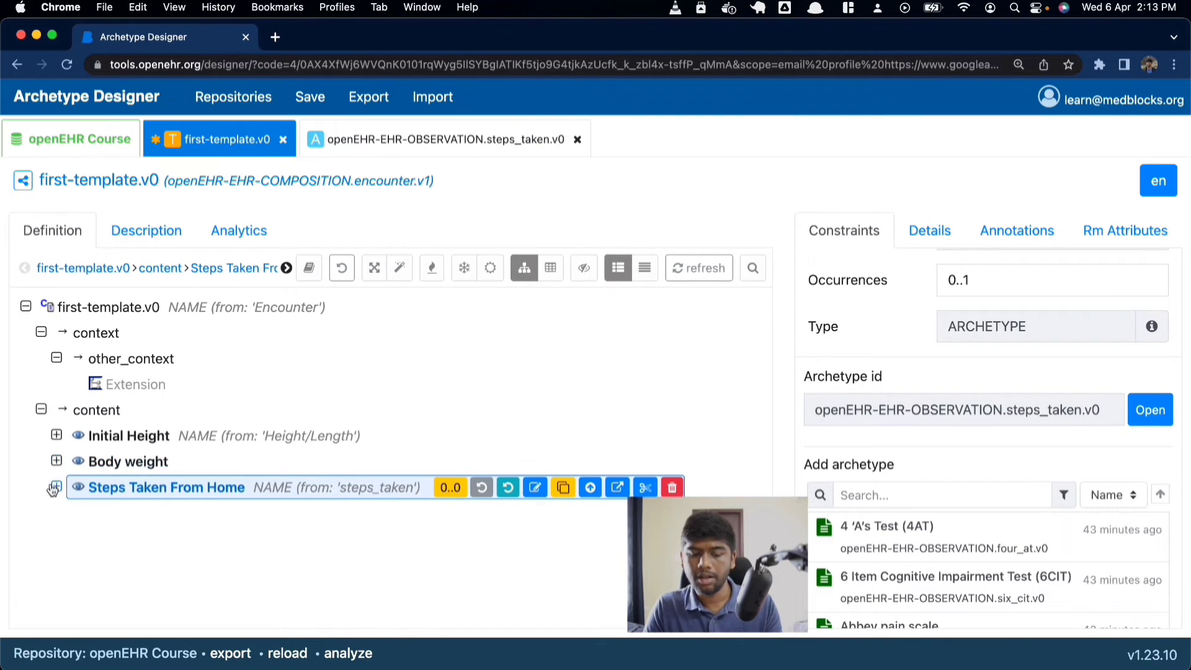
click(56, 488)
scroll(205, 500, down, 3)
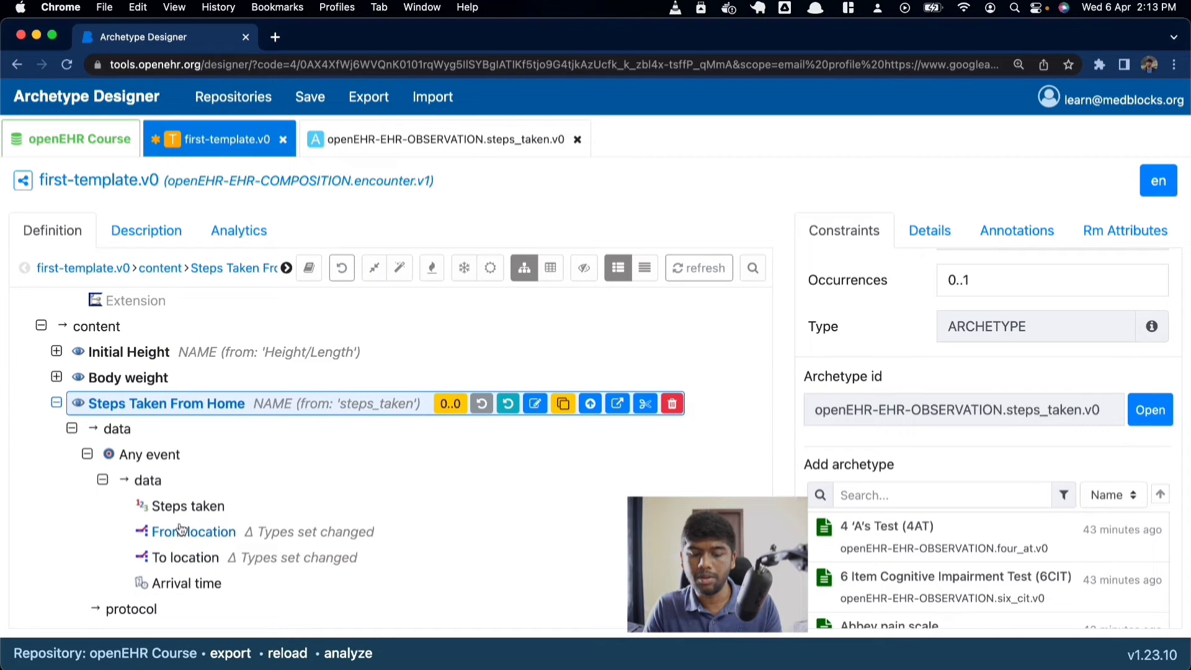
click(184, 558)
scroll(962, 483, down, 1)
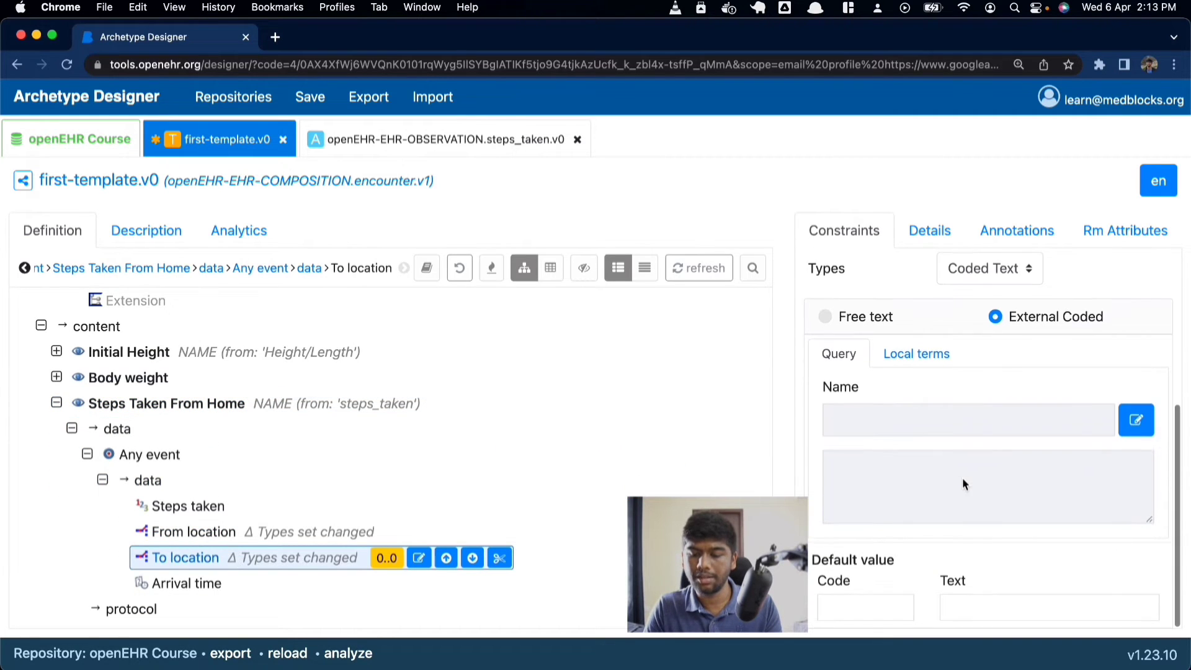
scroll(930, 351, up, 2)
scroll(929, 351, down, 2)
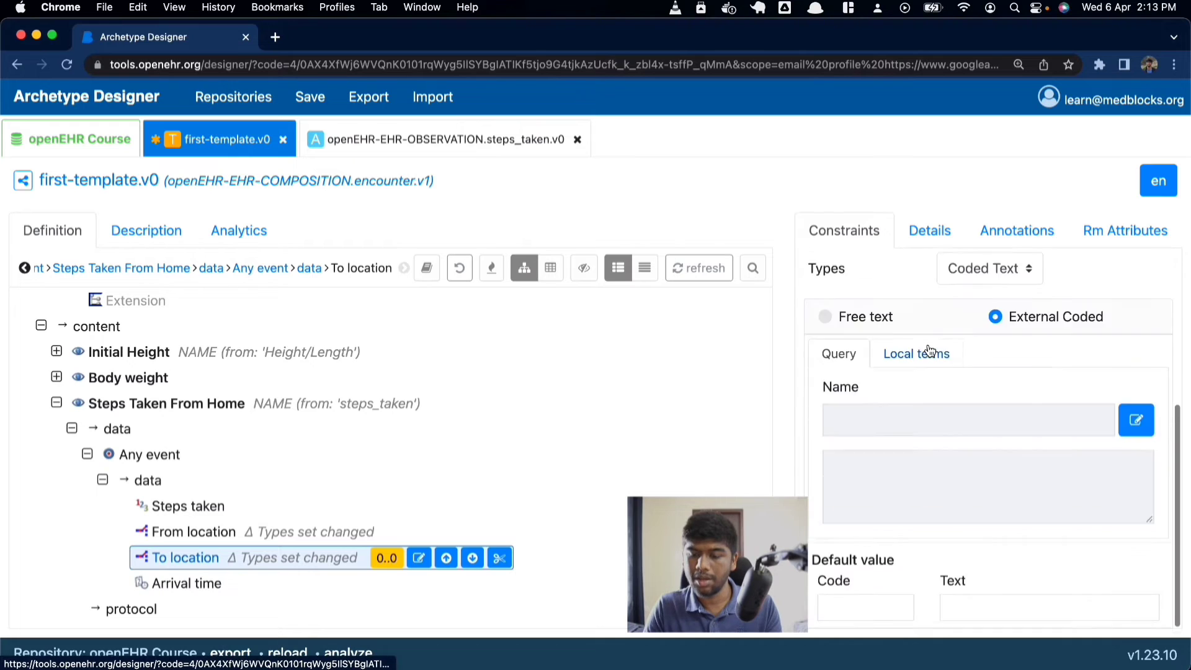
scroll(920, 350, up, 5)
scroll(923, 357, down, 5)
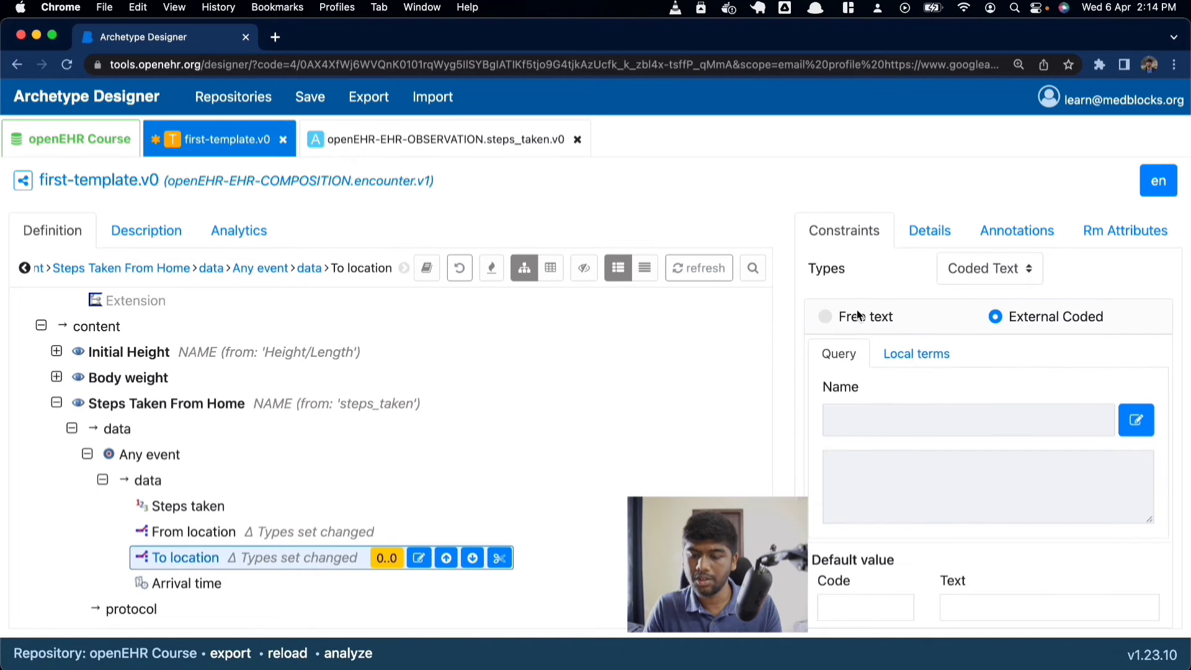
scroll(857, 310, up, 5)
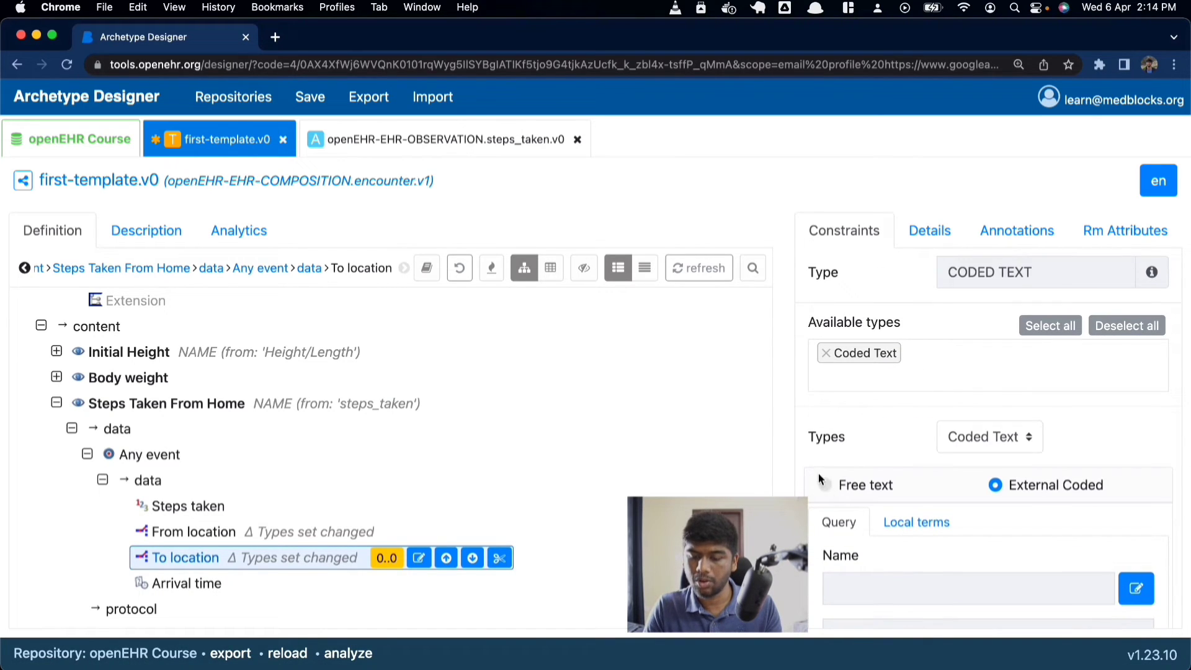
click(821, 481)
scroll(880, 459, down, 1)
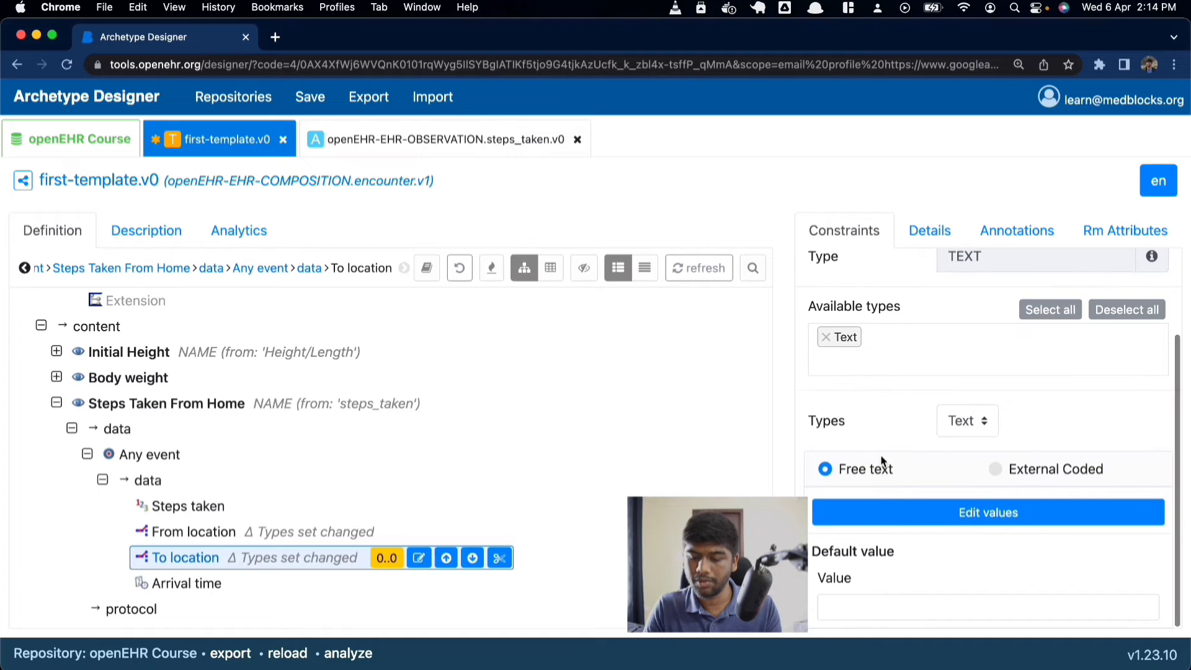
click(887, 603)
text(Hospital)
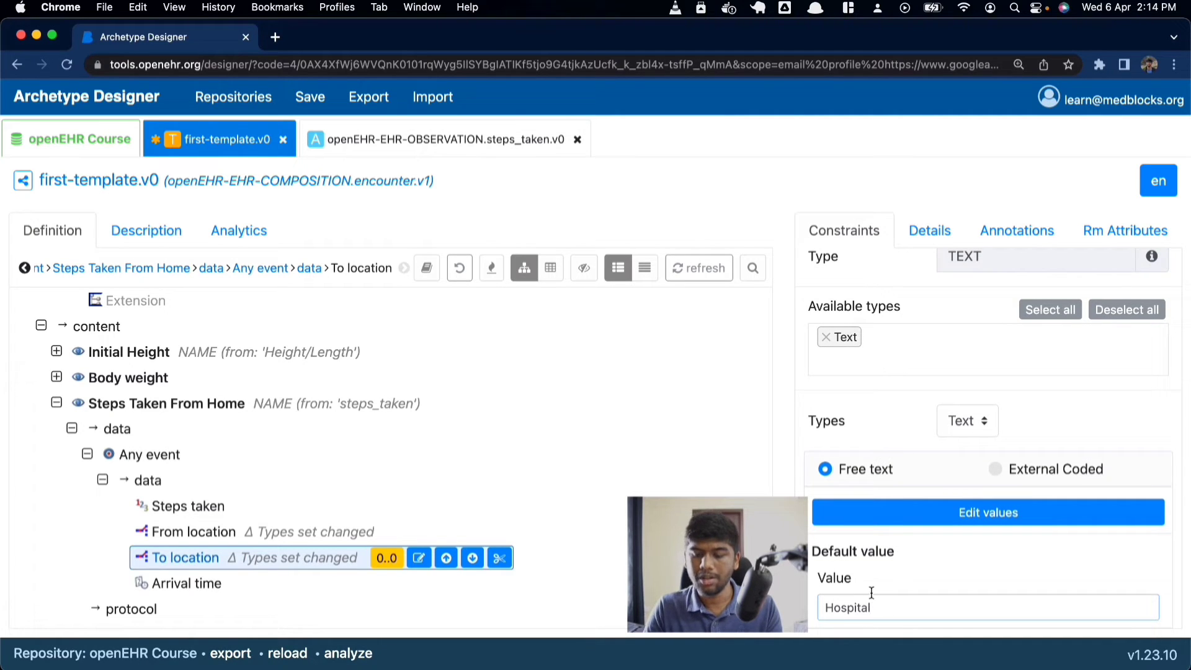
Step: Look over From location and Steps taken, and save the template as version 1.0.0 with a regenerated build UID
click(333, 528)
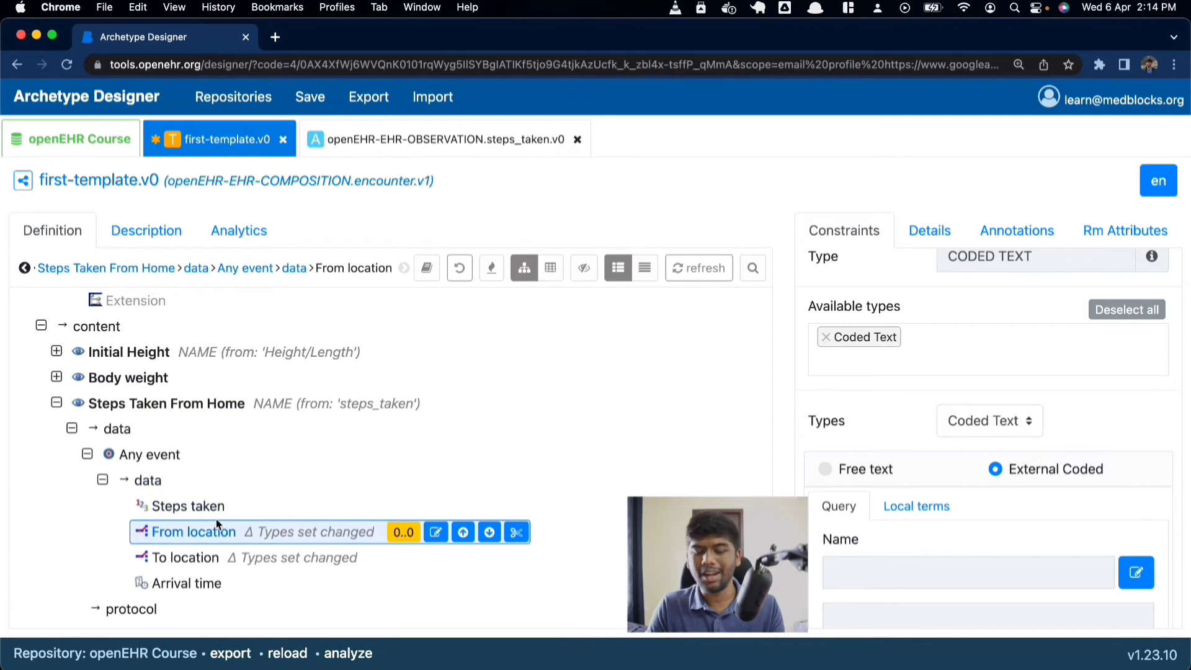
click(186, 507)
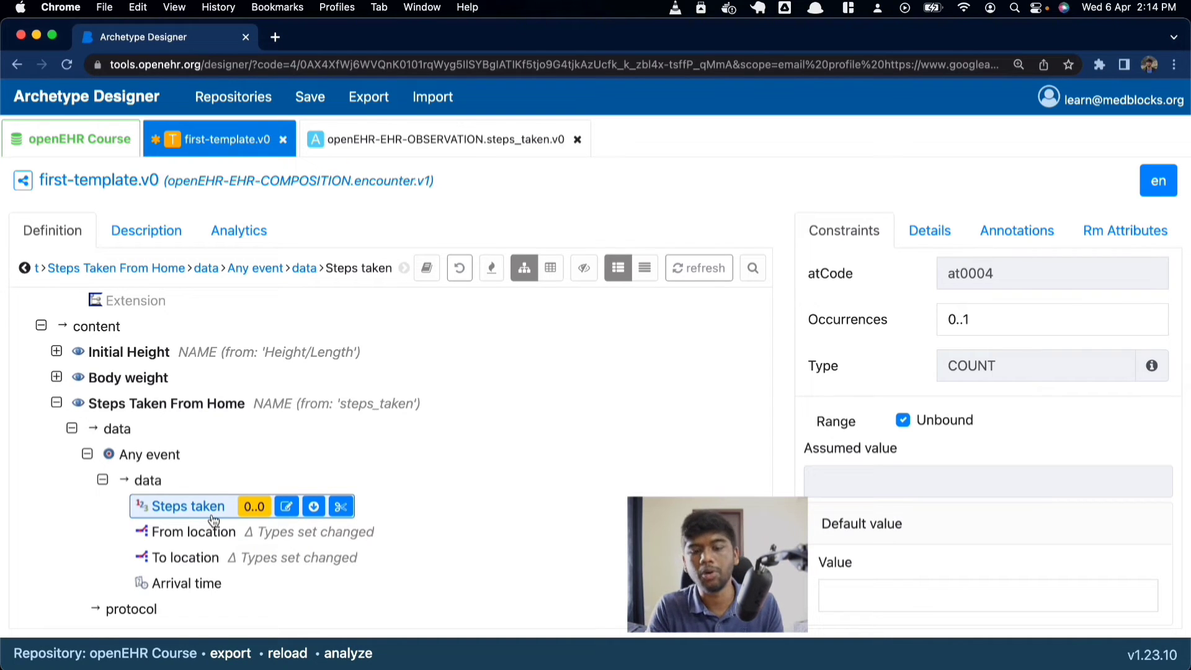
click(308, 97)
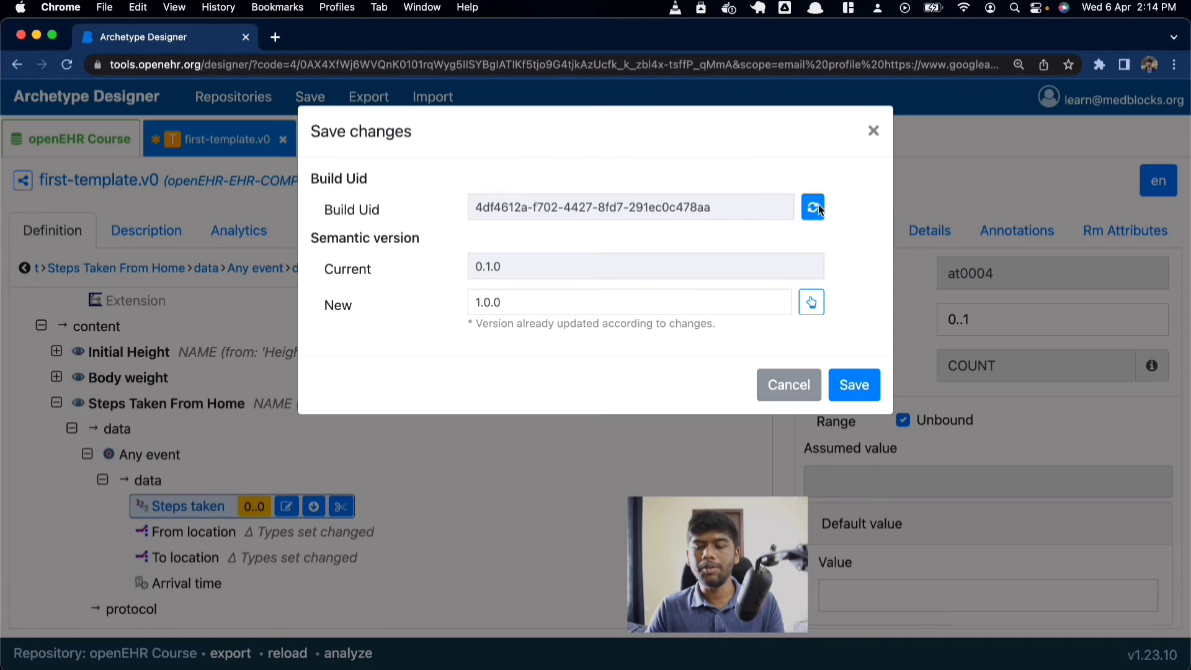
click(816, 208)
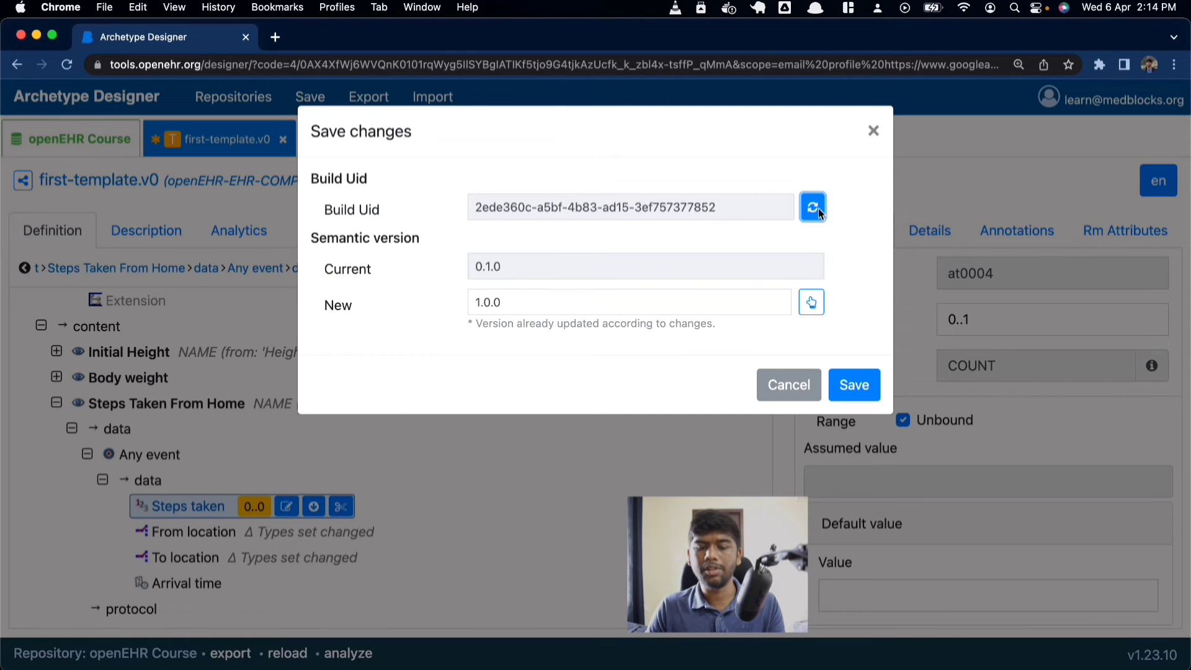
click(856, 387)
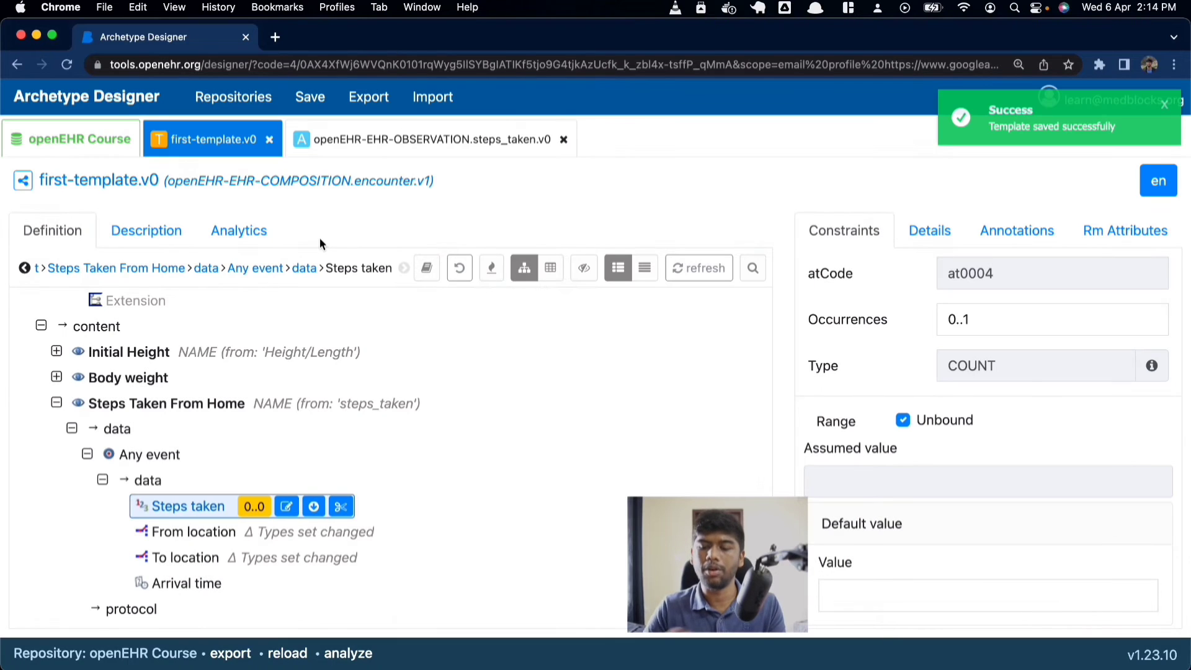
Step: Close the steps_taken archetype and export first-template.v0 to OET with English as the primary language
click(564, 140)
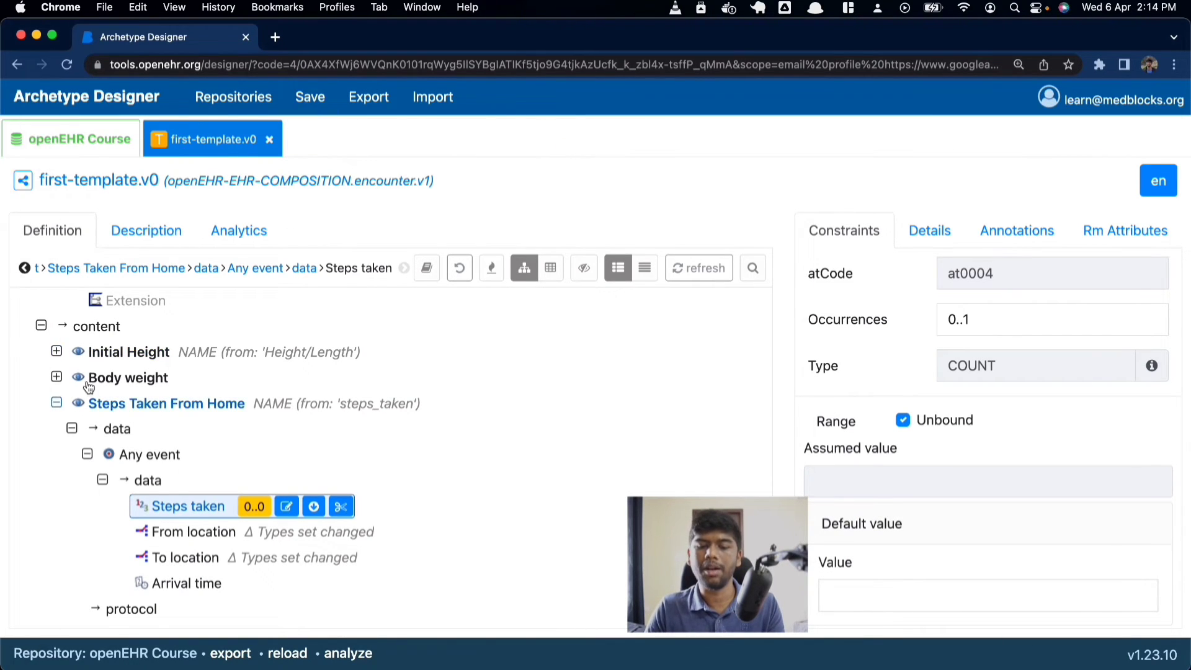
click(56, 403)
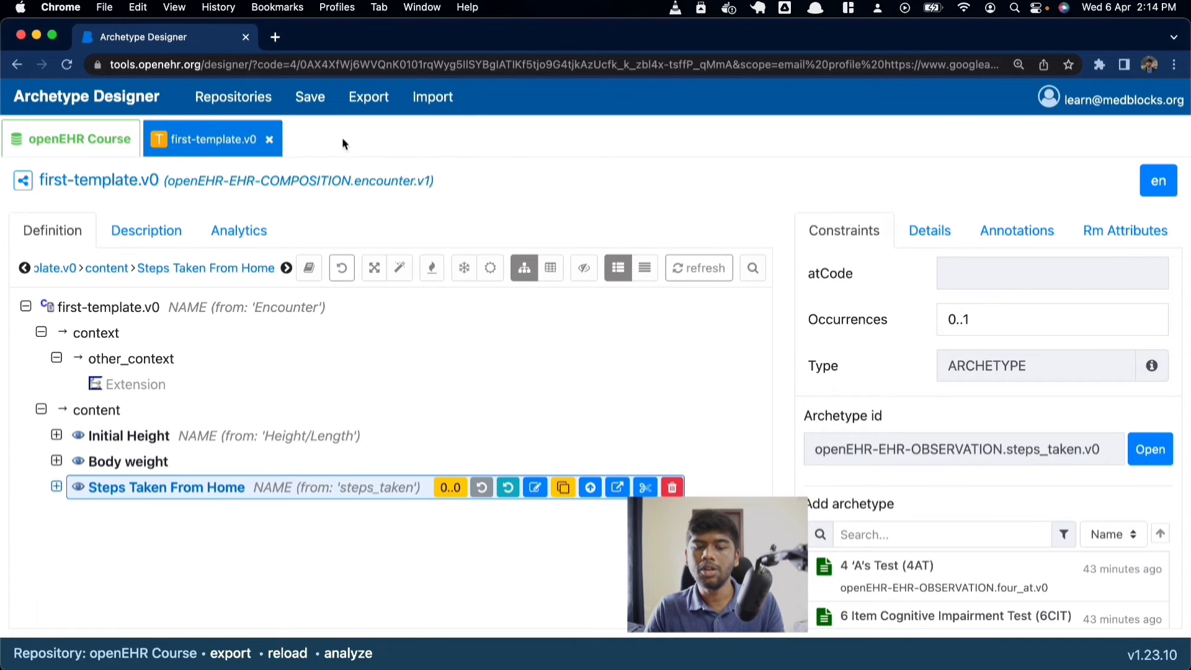
click(369, 98)
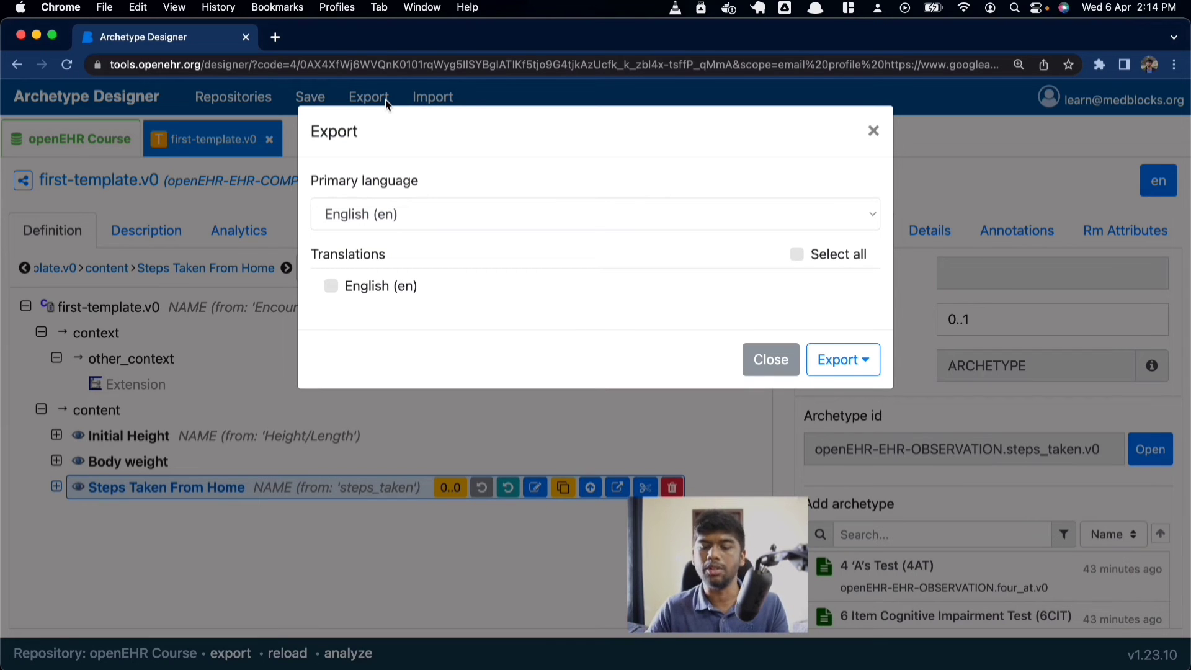
click(844, 371)
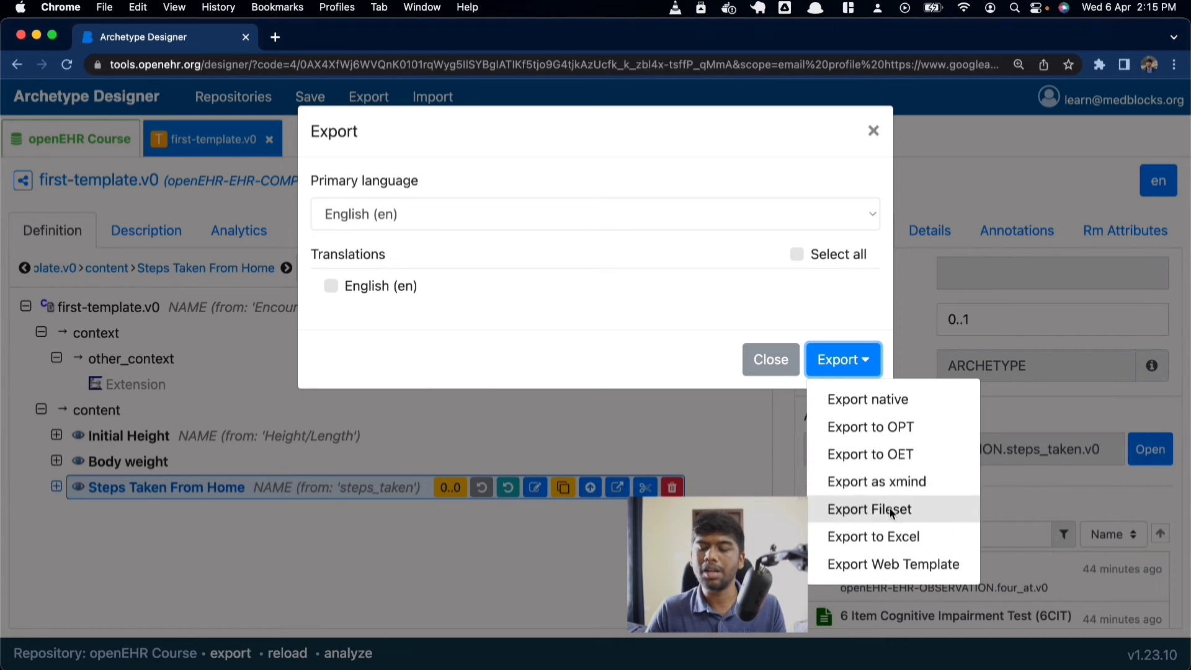
click(927, 455)
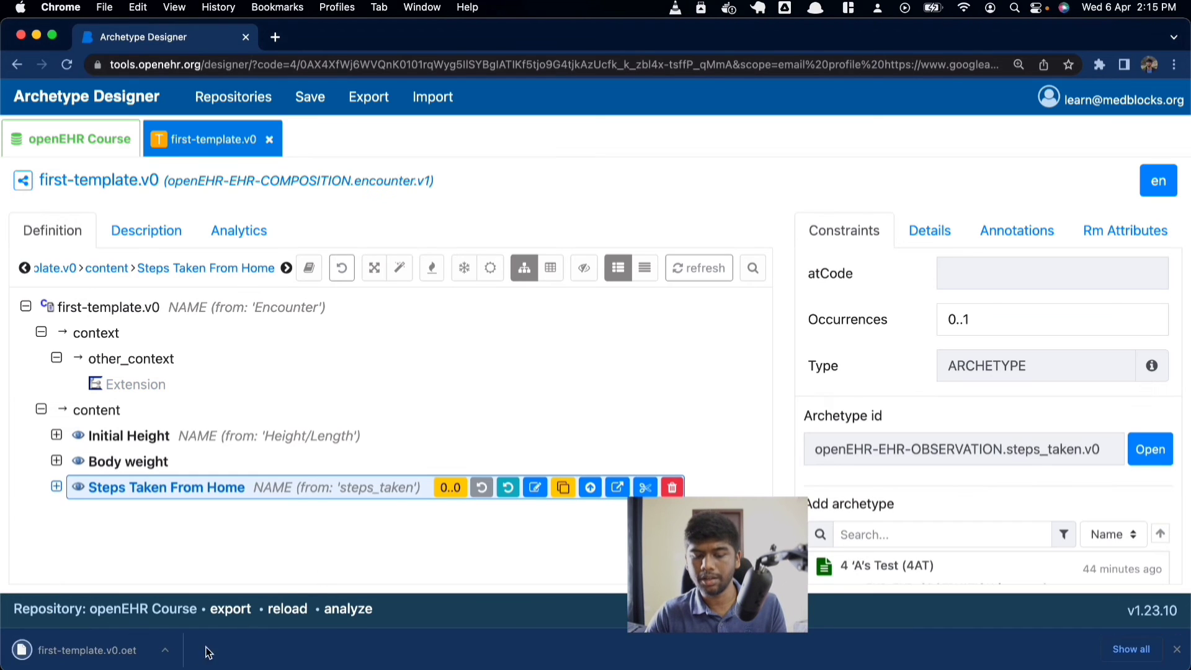
Step: Open the exported first-template.v0.oet from the Downloads folder in TextEdit
click(120, 652)
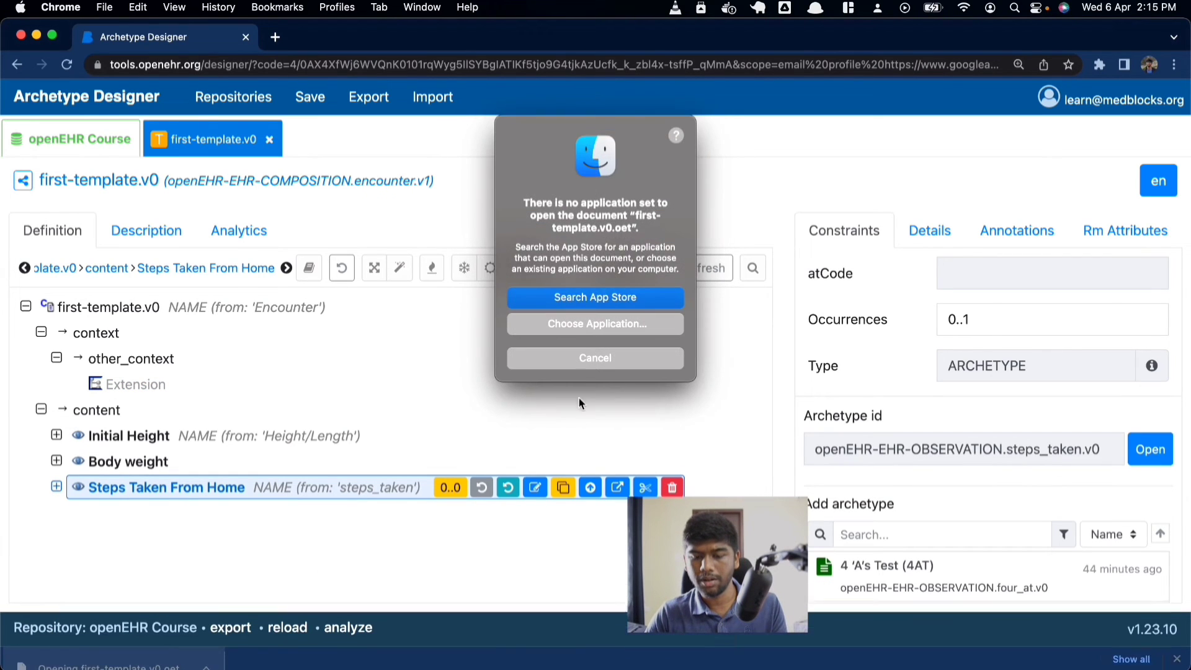
click(583, 371)
mouse_move(16, 455)
click(22, 607)
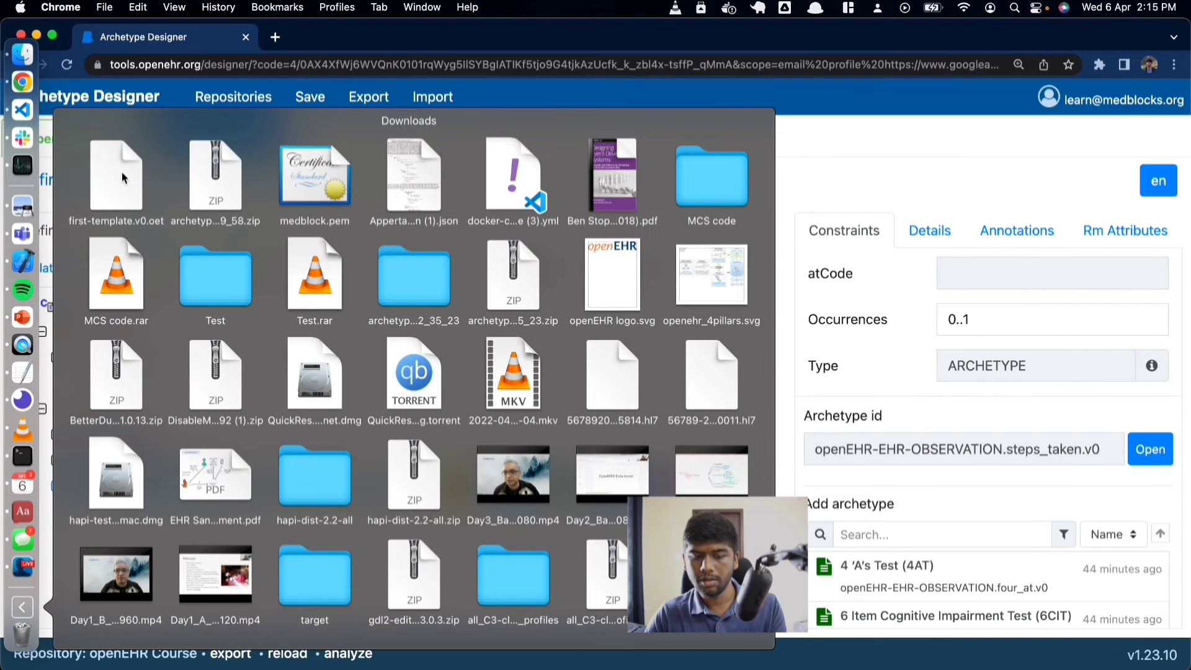
super+click(122, 173)
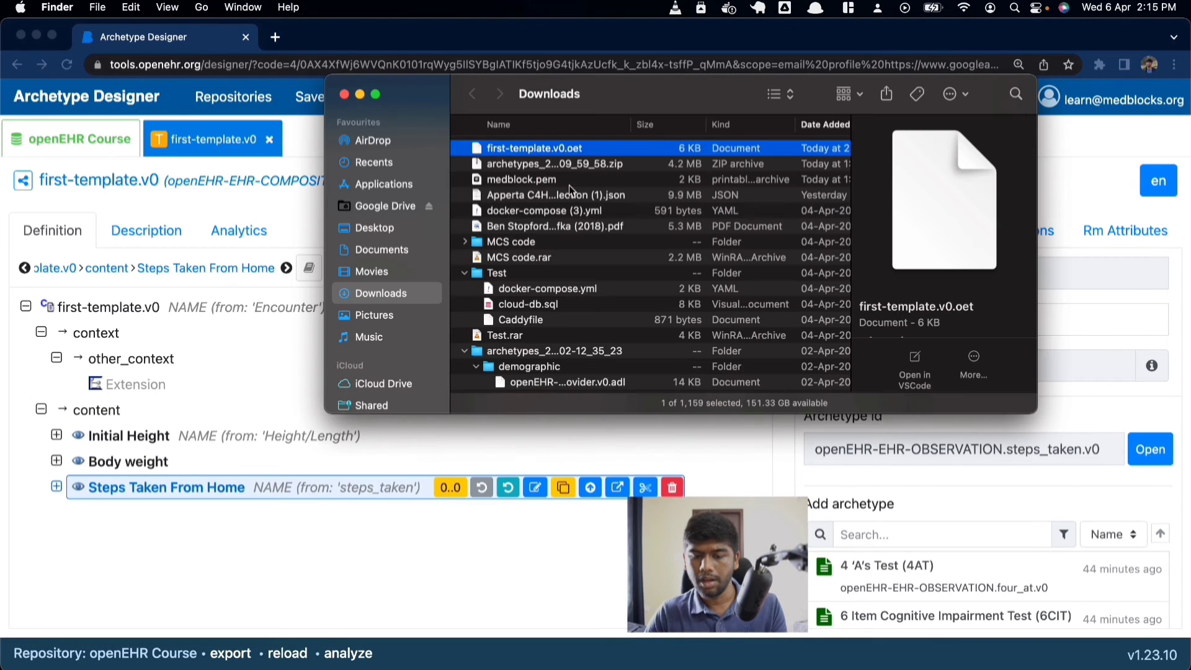
right_click(542, 151)
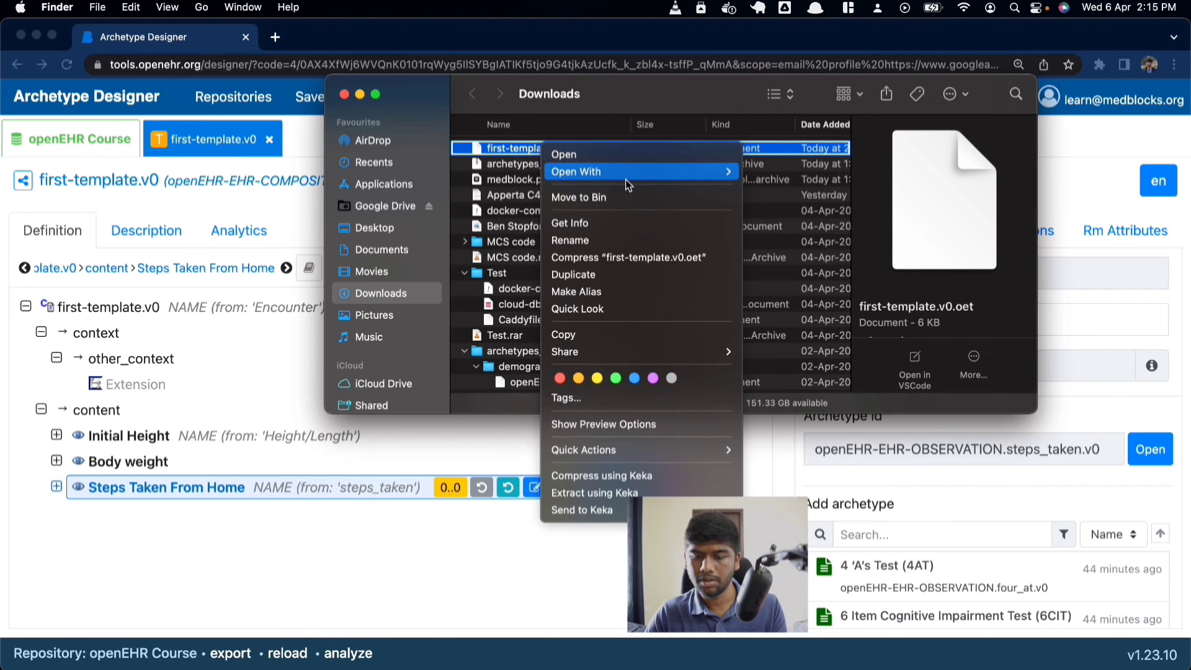
mouse_move(718, 174)
click(792, 172)
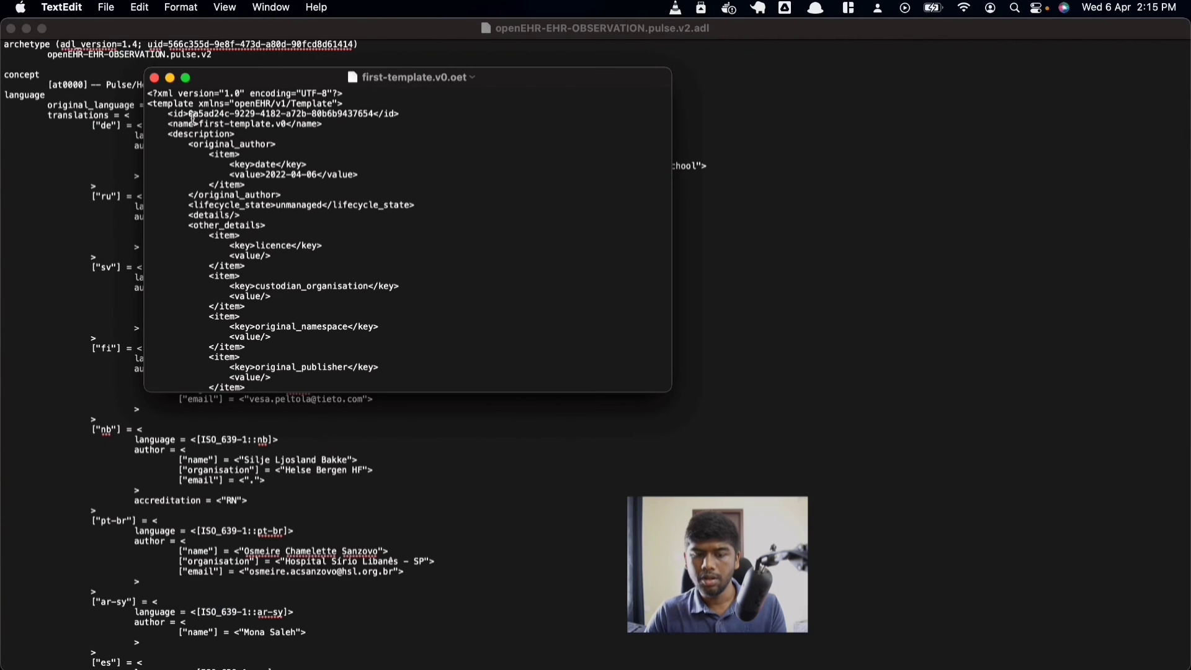
Step: Examine the XML content and archetype rules in first-template.v0.oet, and close the open TextEdit documents
drag(149, 94, 298, 521)
click(328, 351)
scroll(329, 257, up, 10)
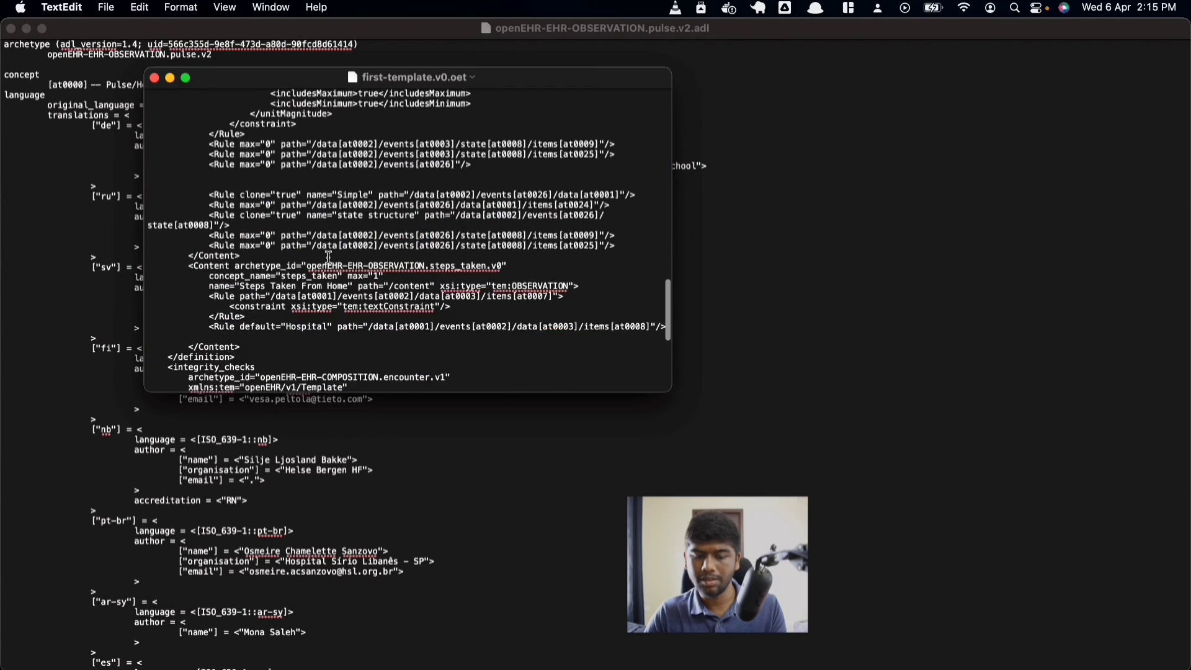
scroll(329, 257, up, 8)
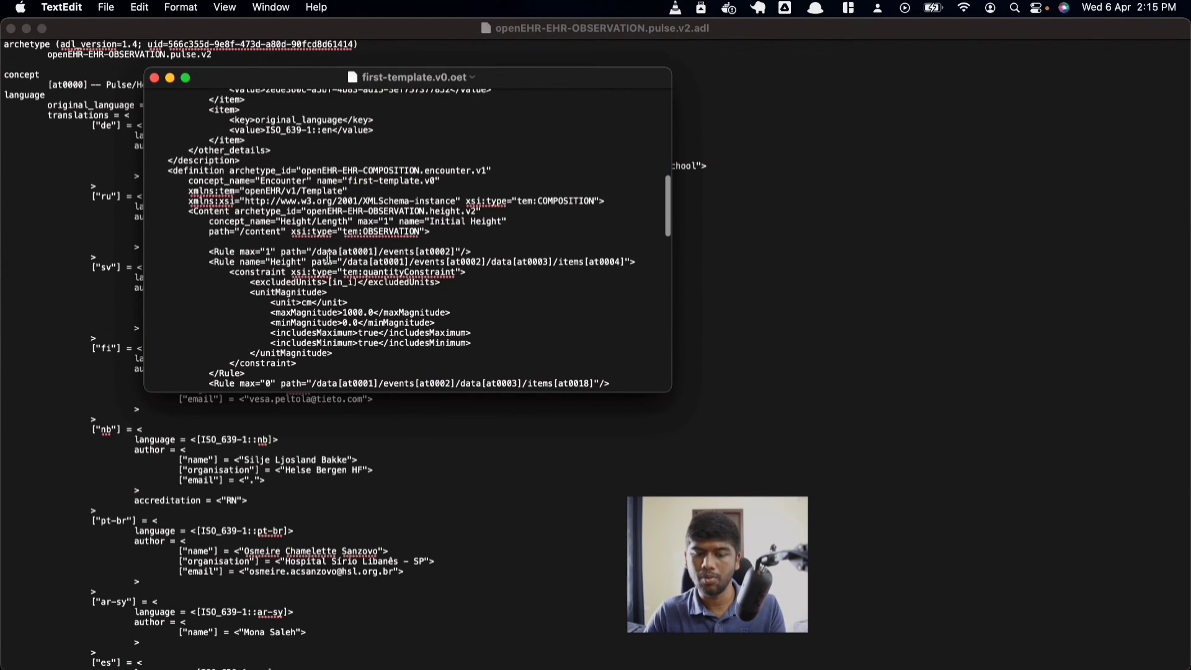
click(11, 28)
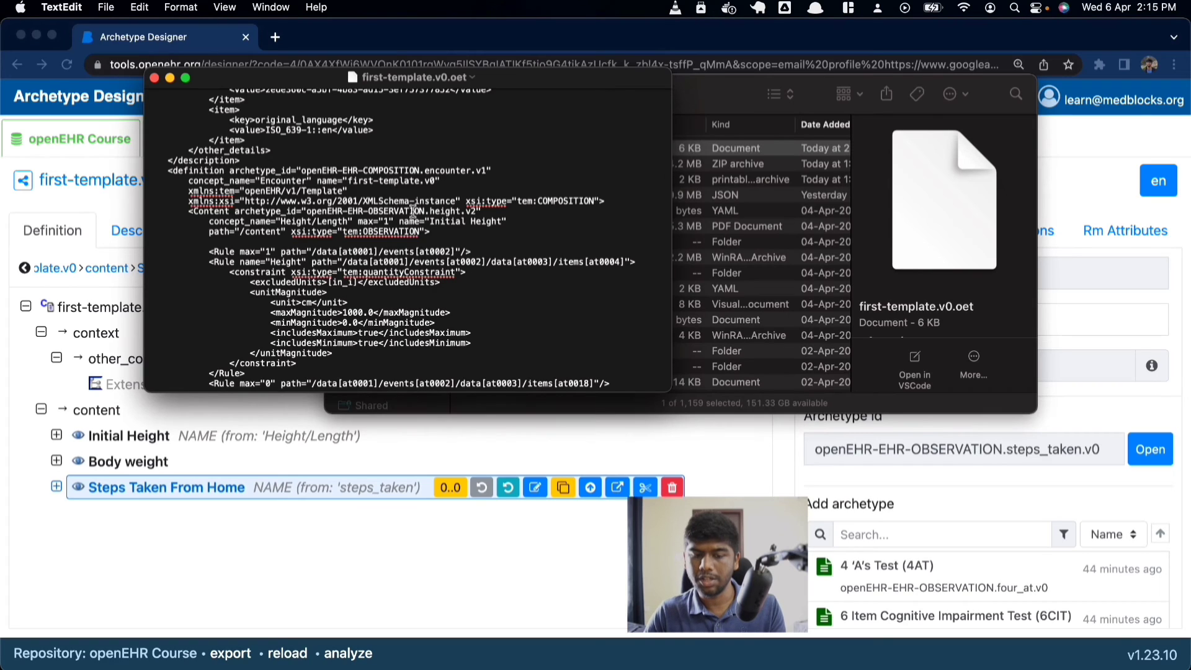
double_click(301, 221)
drag(436, 349, 322, 148)
click(321, 148)
click(155, 77)
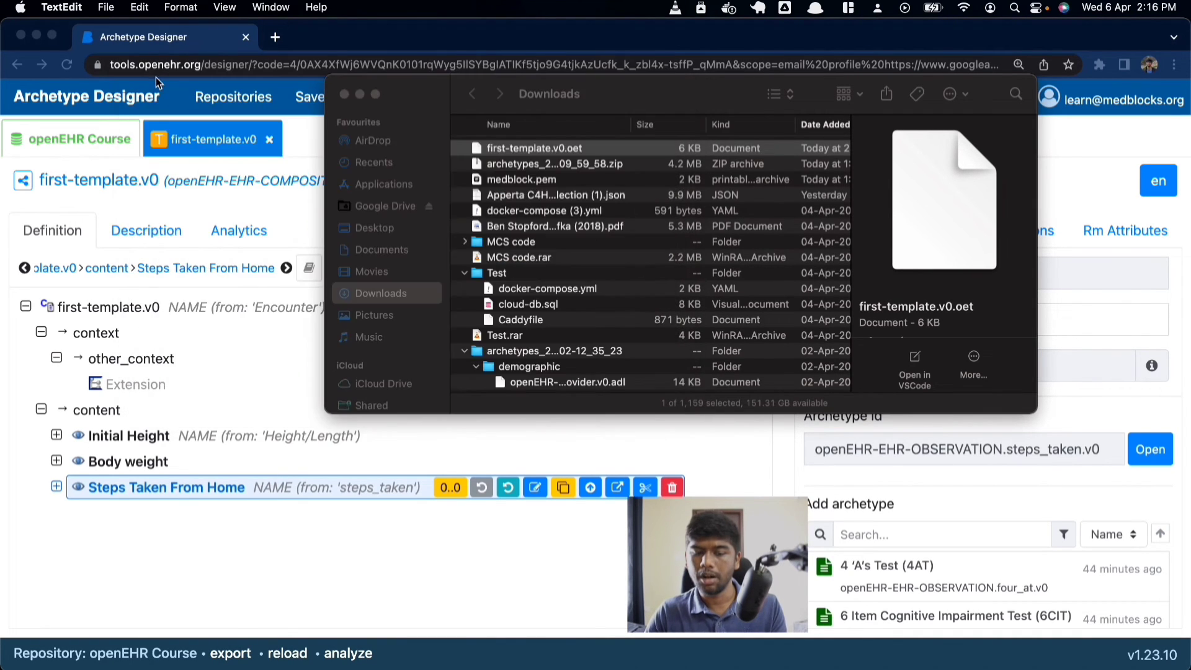
Step: Export first-template.v0 as a fileset from Archetype Designer with English as the primary language, and unpack the downloaded zip
click(305, 127)
click(369, 97)
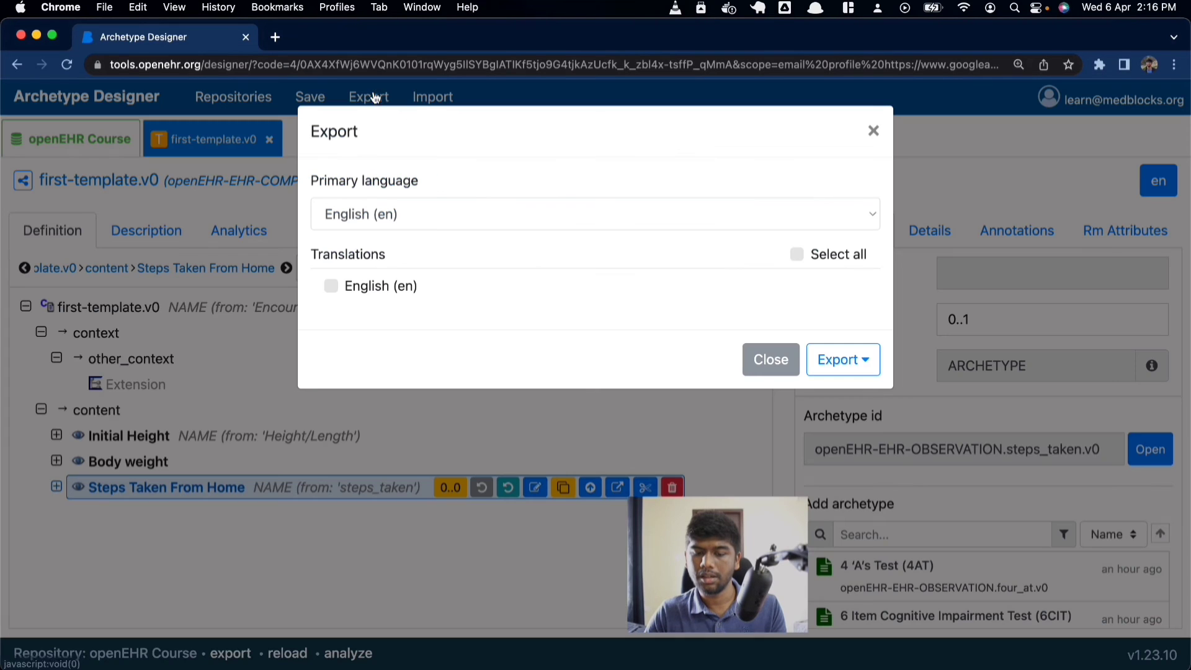
click(834, 359)
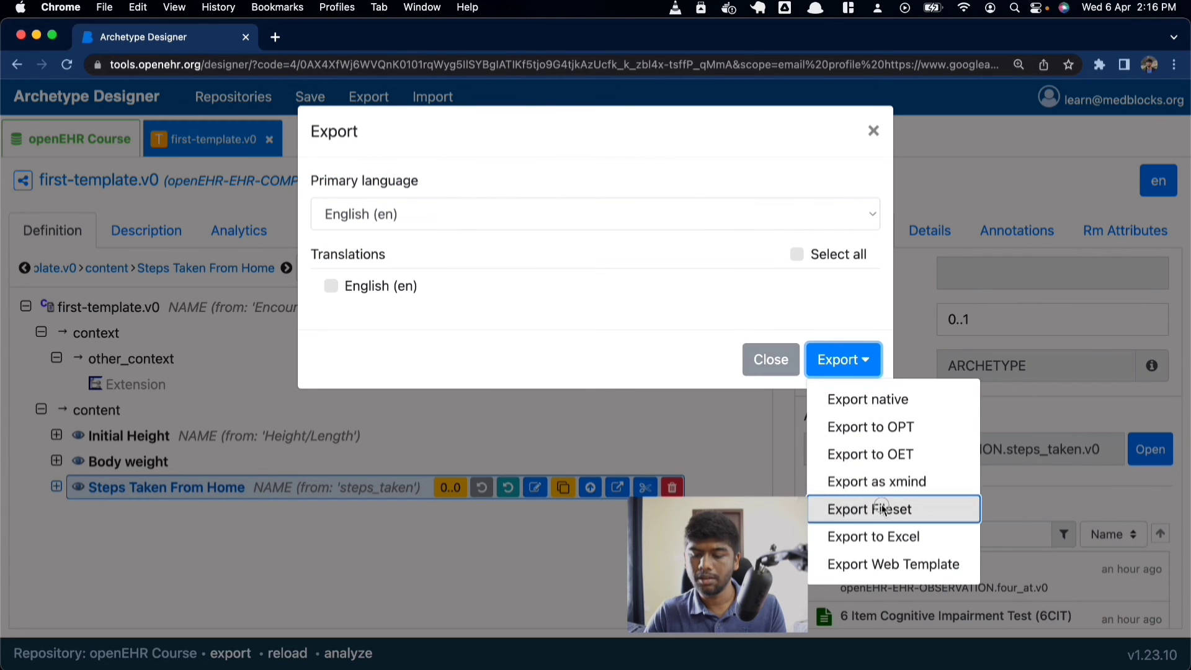
click(851, 511)
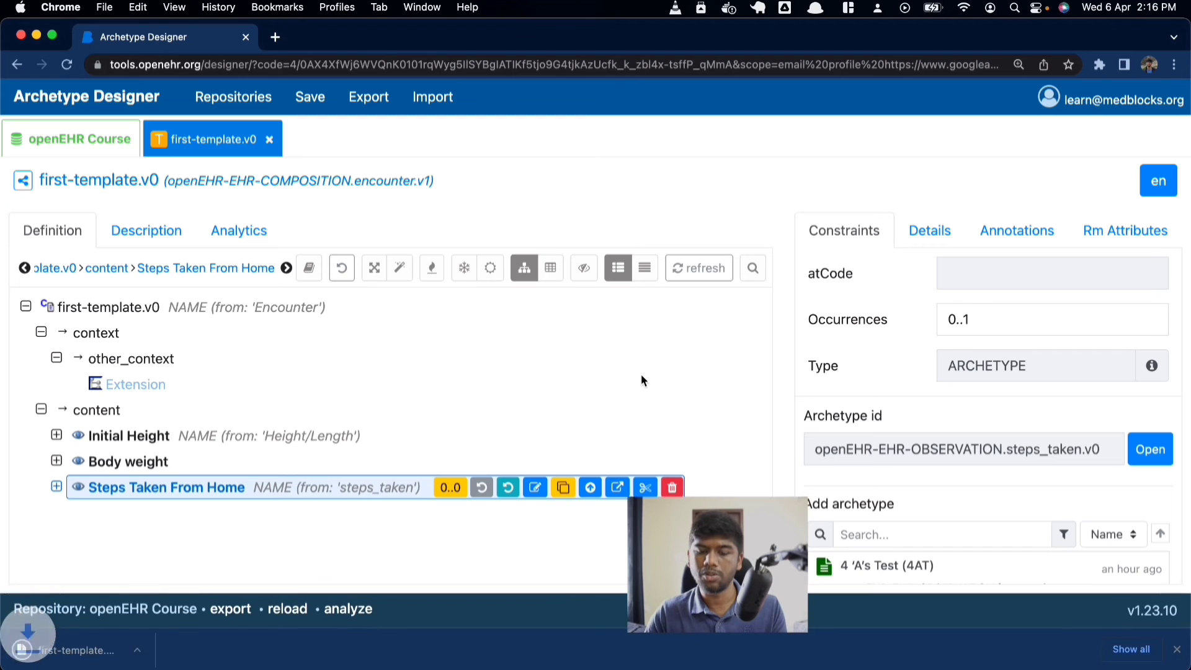
click(76, 645)
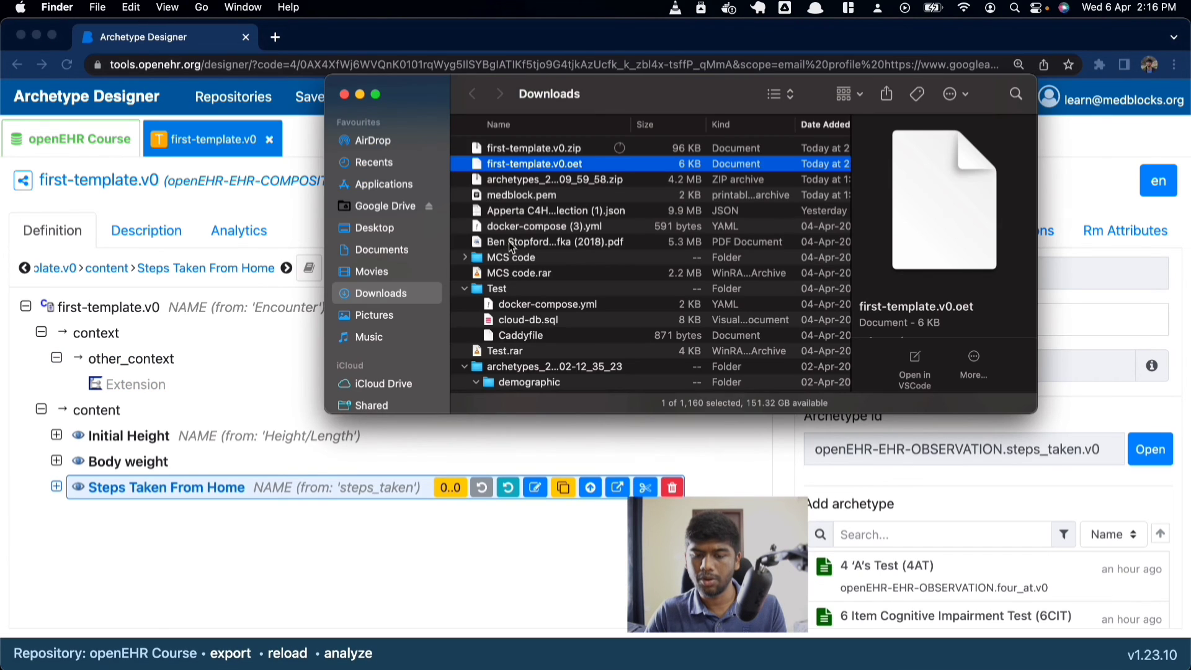
Step: Expand the Archetypes folder of the unpacked first-template.v0 fileset and look over its ADL files with full names readable
click(466, 150)
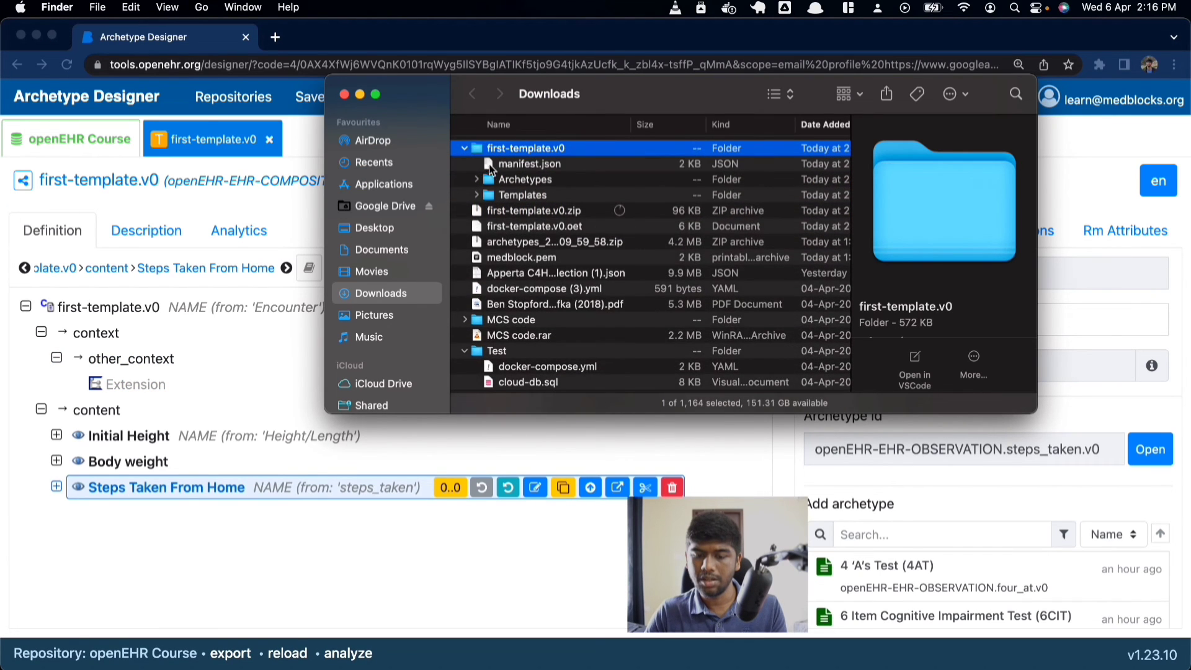
click(476, 181)
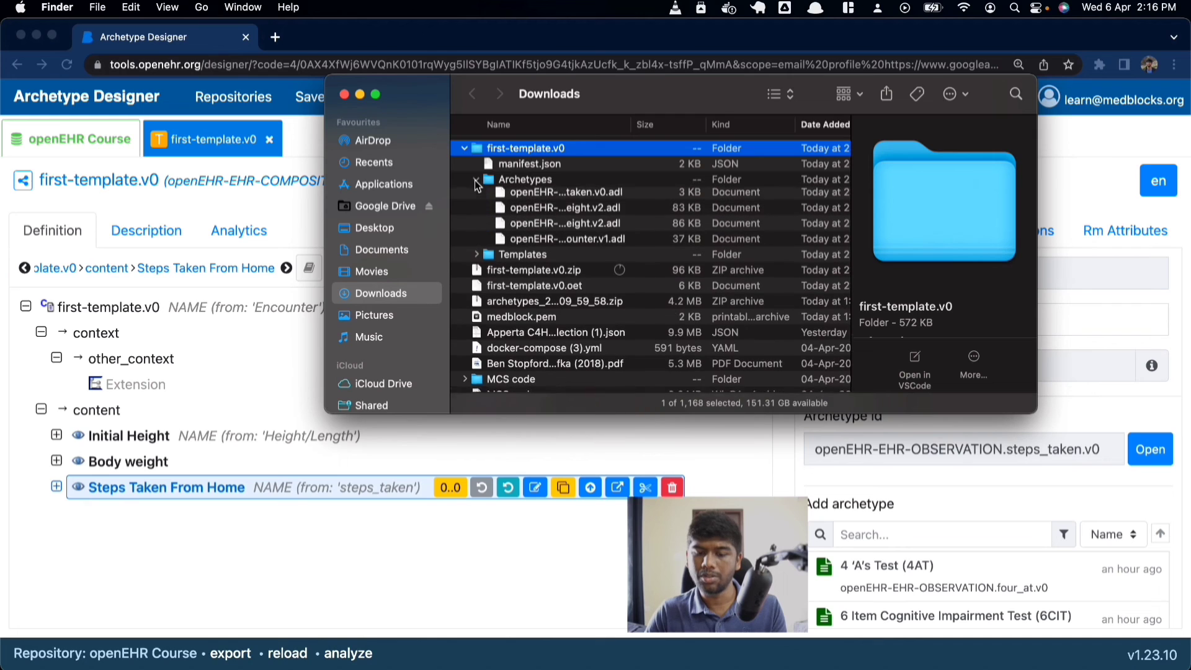
click(609, 197)
drag(632, 127, 798, 129)
click(679, 213)
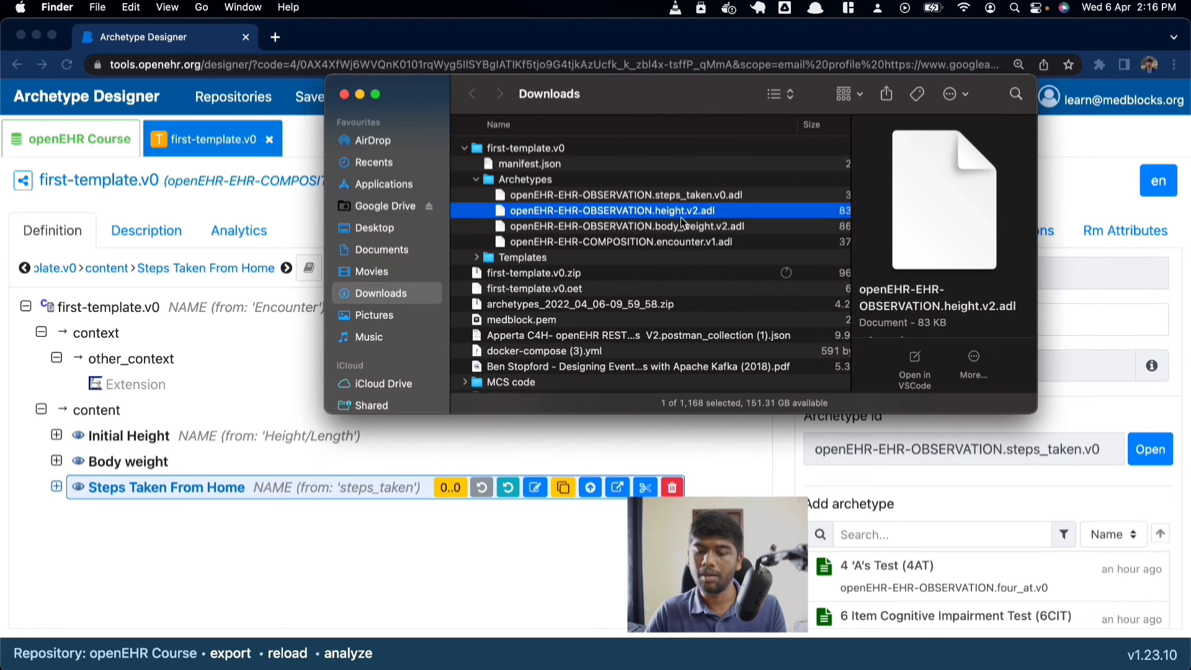
click(686, 226)
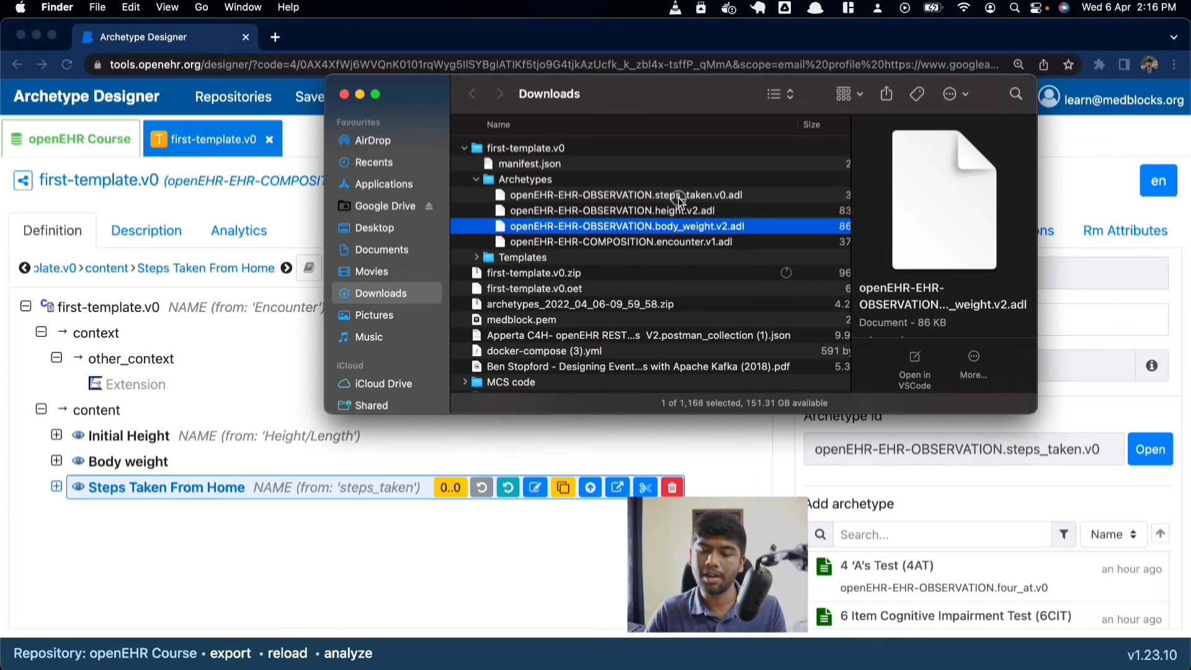
click(678, 196)
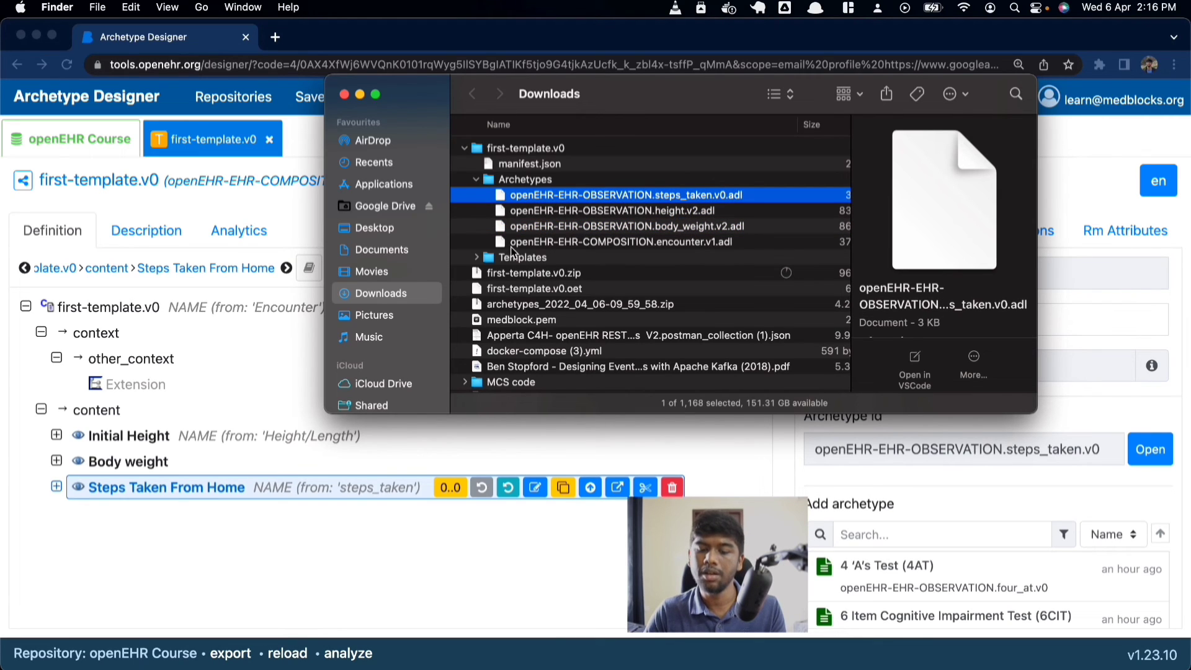
Step: Expand the fileset's Templates folder and compare first-template.v0.opt and first-template.v0.t.json with the separate archetype files
click(476, 257)
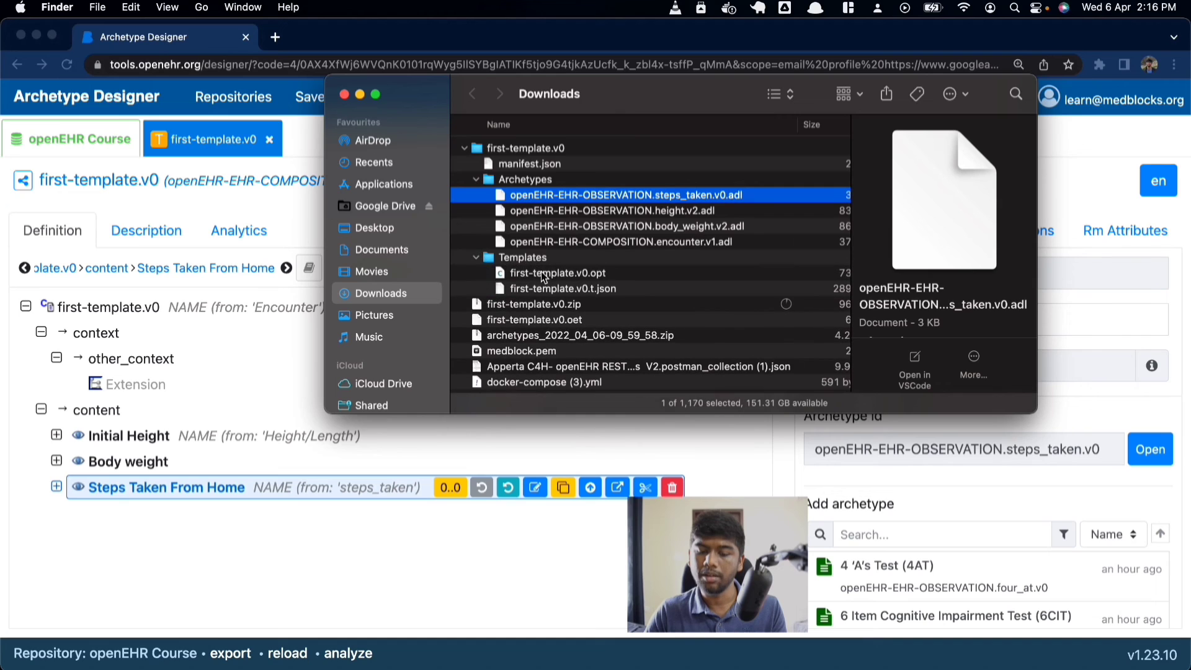
click(600, 274)
click(622, 289)
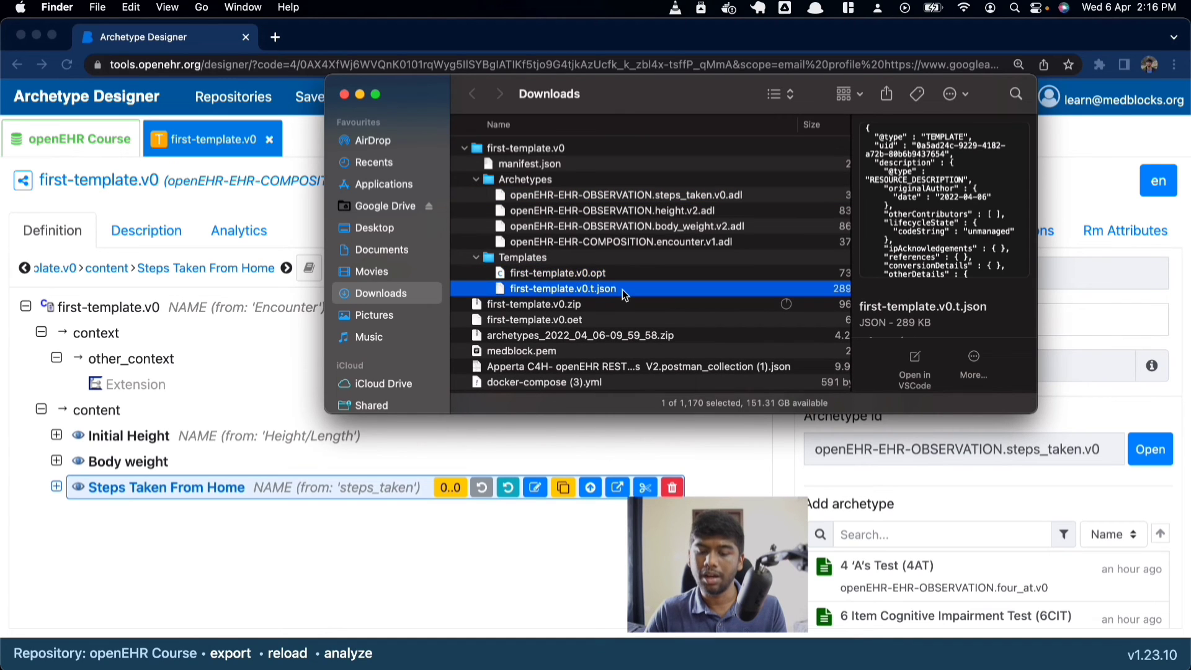
click(586, 272)
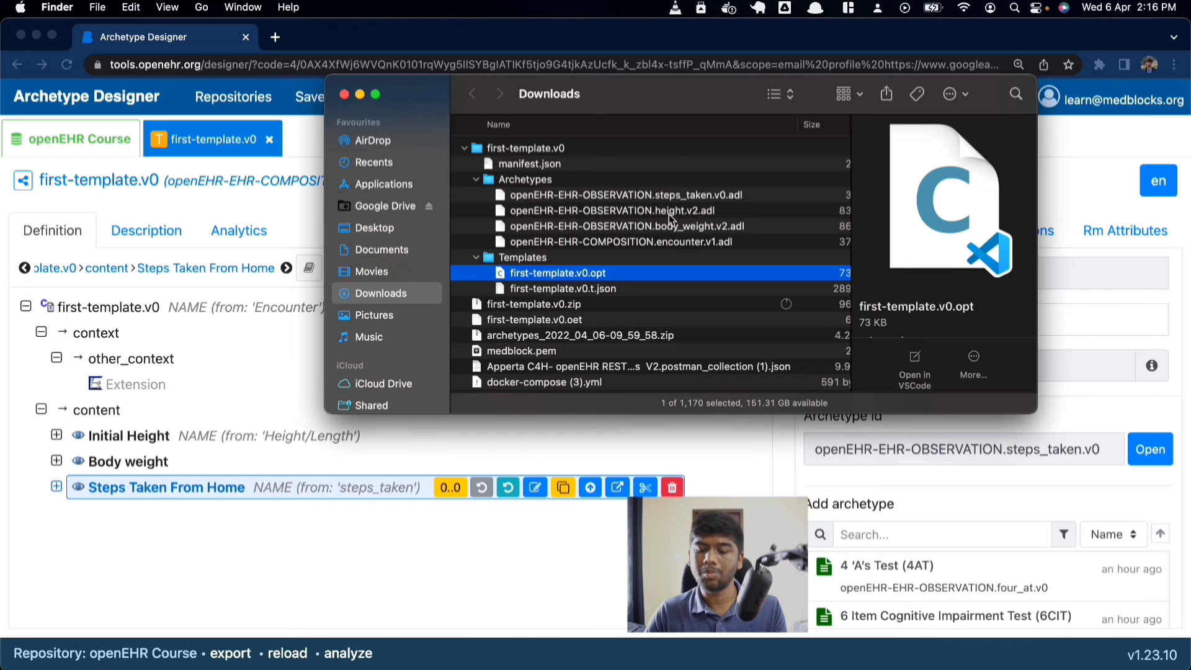
click(578, 196)
click(478, 180)
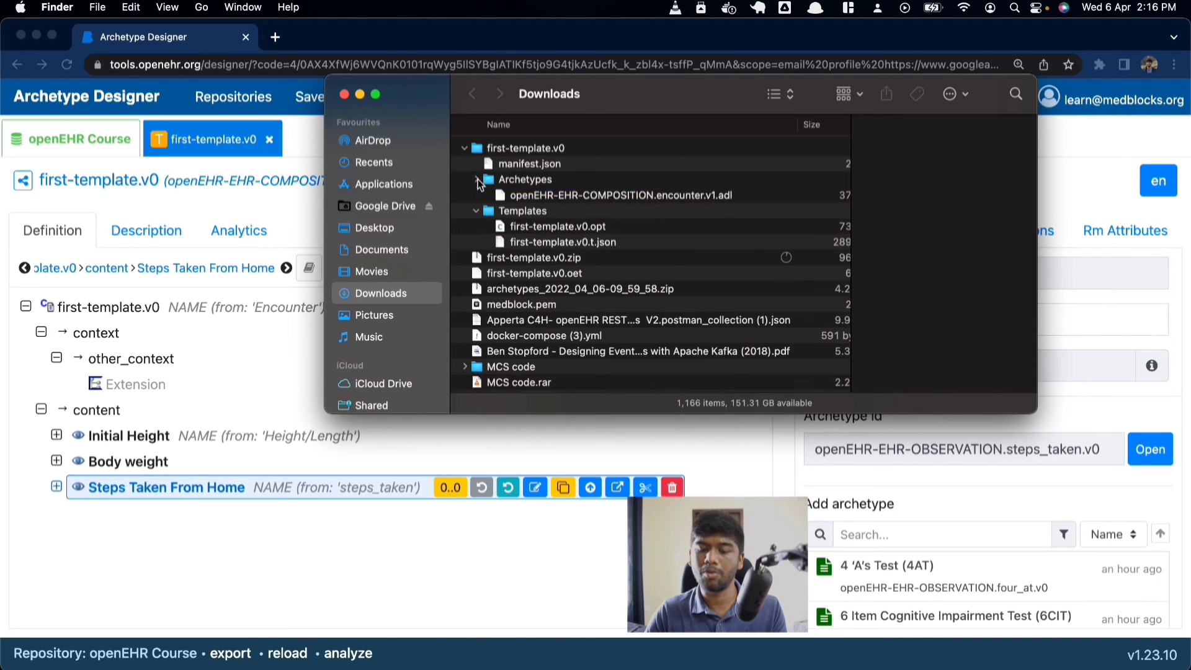
click(478, 179)
click(545, 273)
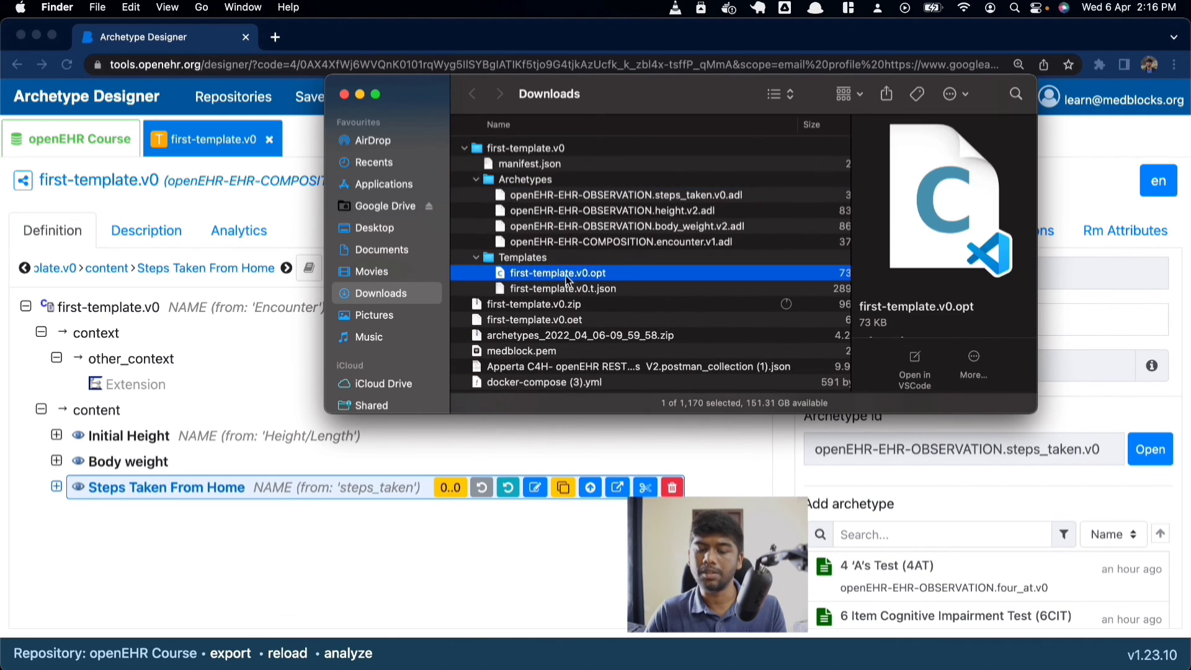
click(619, 290)
click(596, 275)
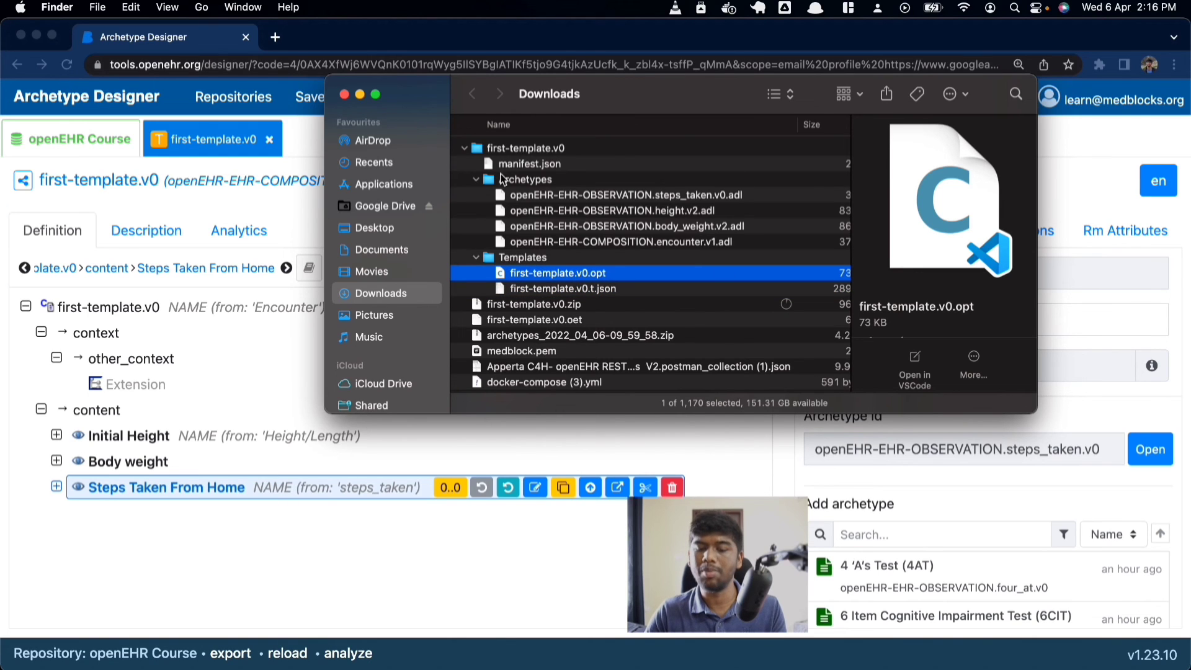
Step: Return to Archetype Designer and export first-template.v0 to OPT with English as the primary language
click(161, 158)
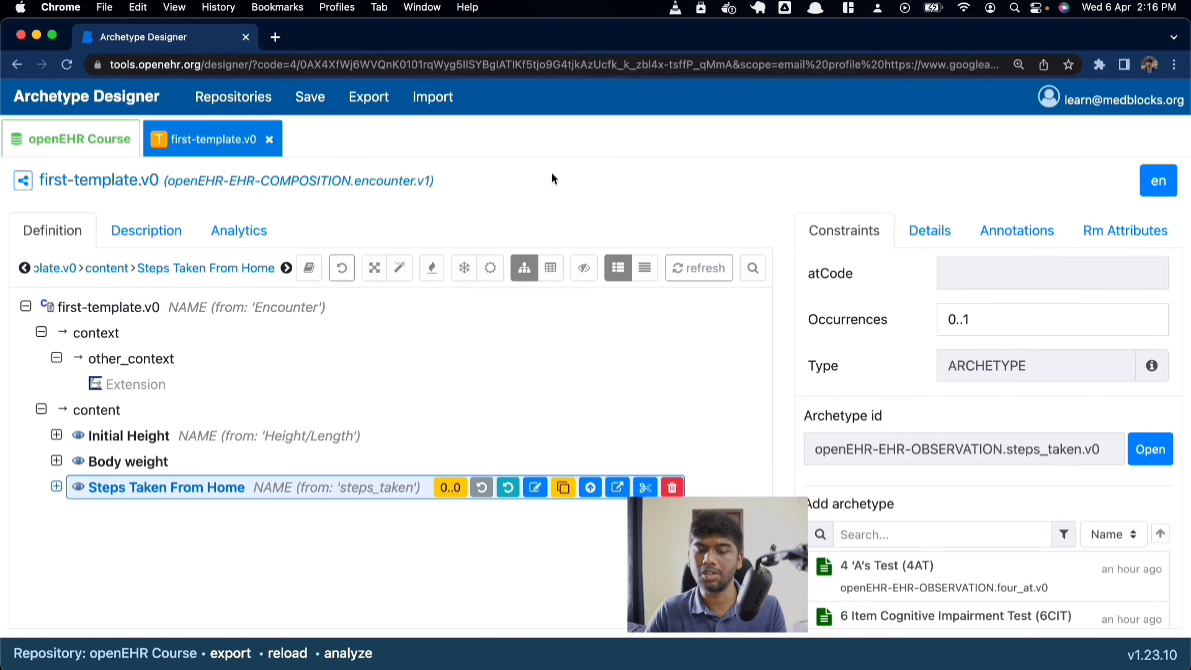
click(368, 96)
click(843, 360)
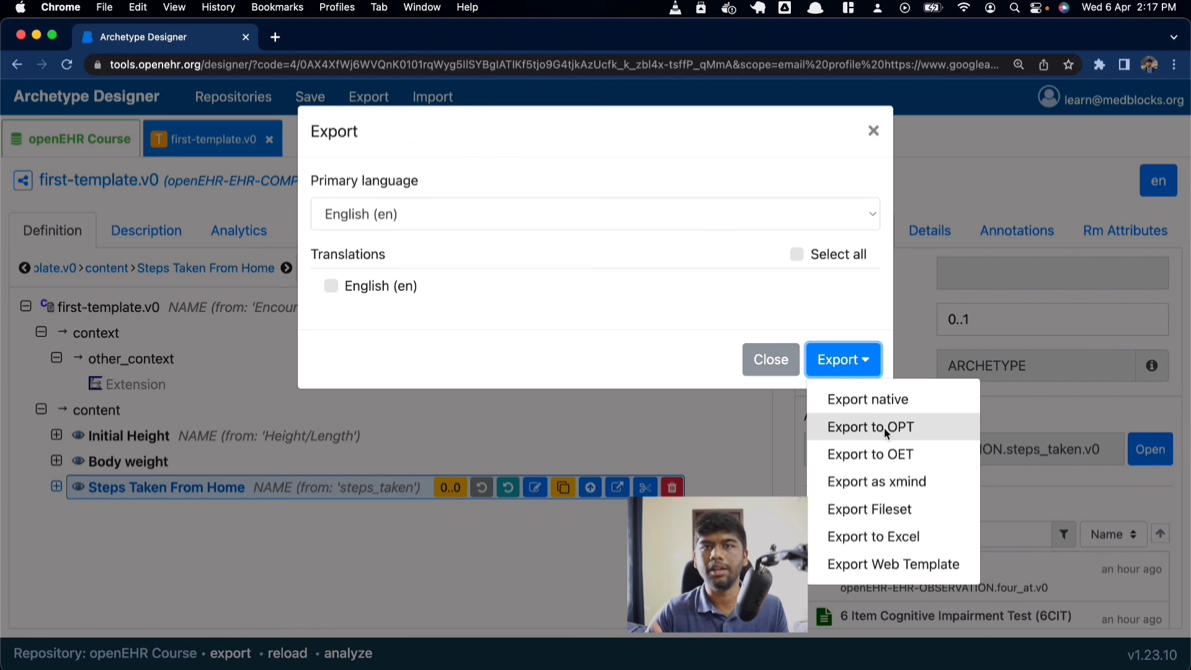
click(924, 425)
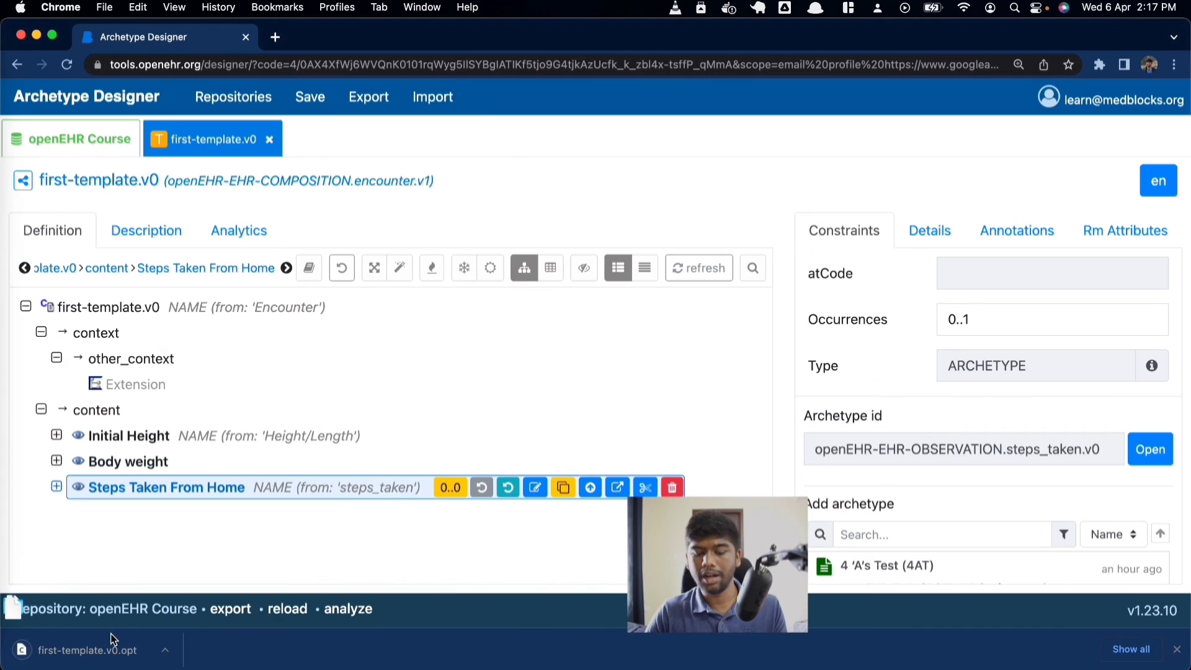
Step: Examine the downloaded first-template.v0.opt in VS Code, and return to Archetype Designer with the downloads bar dismissed
click(22, 606)
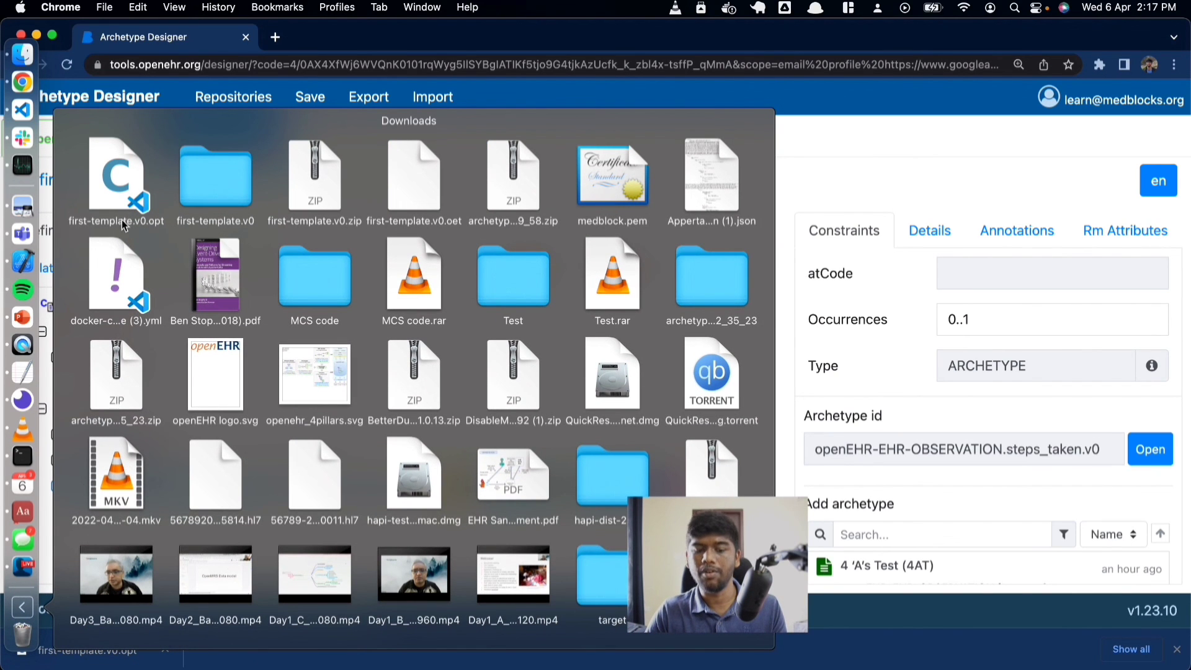
click(135, 186)
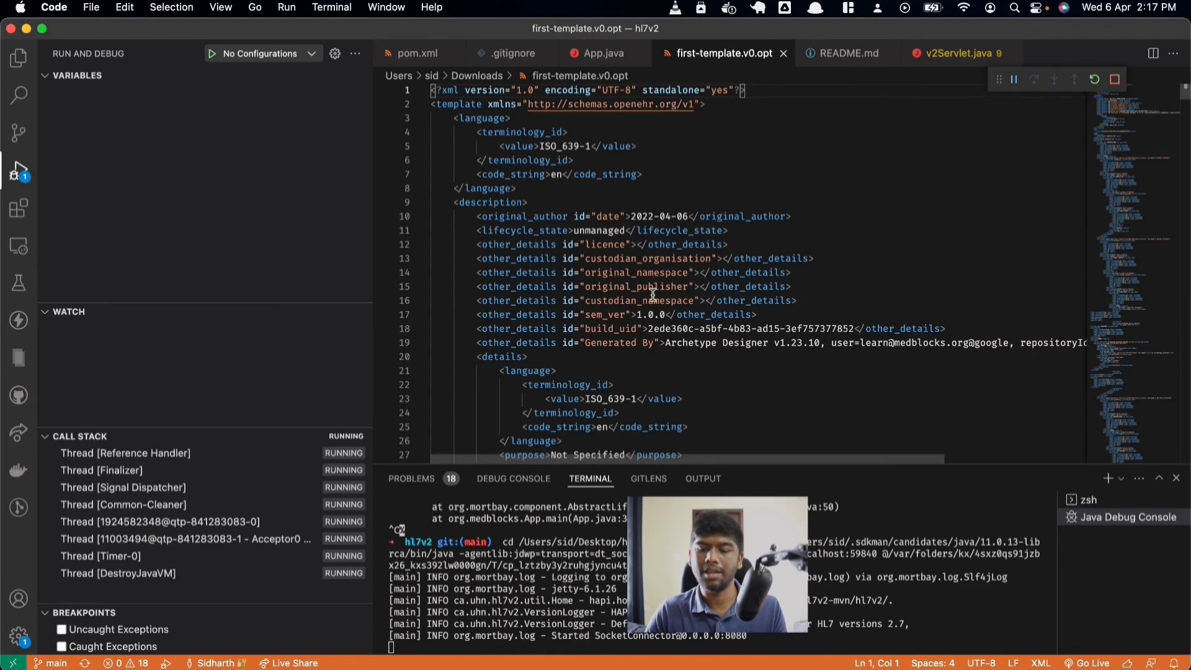
scroll(653, 295, down, 20)
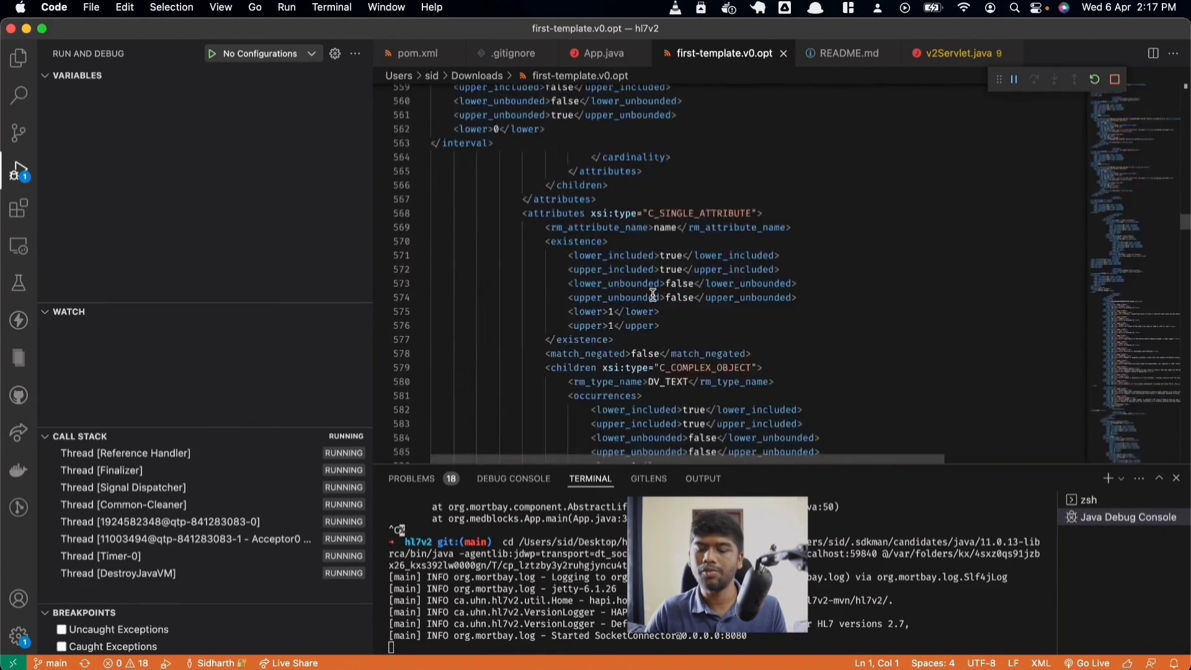
scroll(653, 295, down, 20)
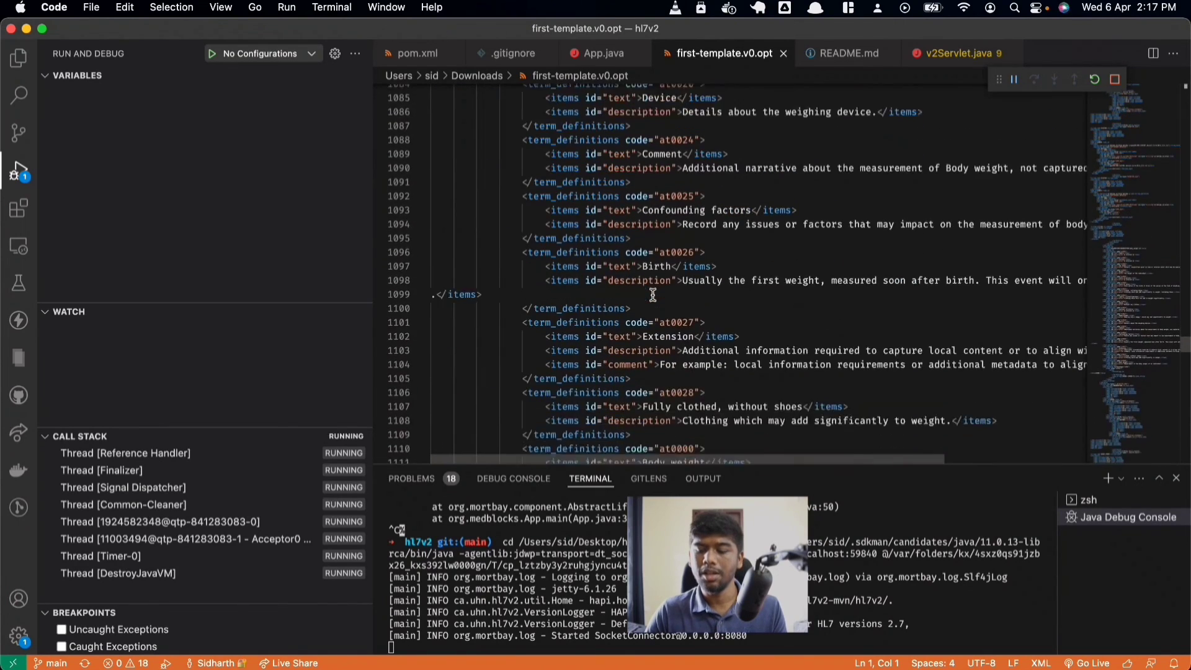
scroll(653, 294, up, 15)
click(762, 234)
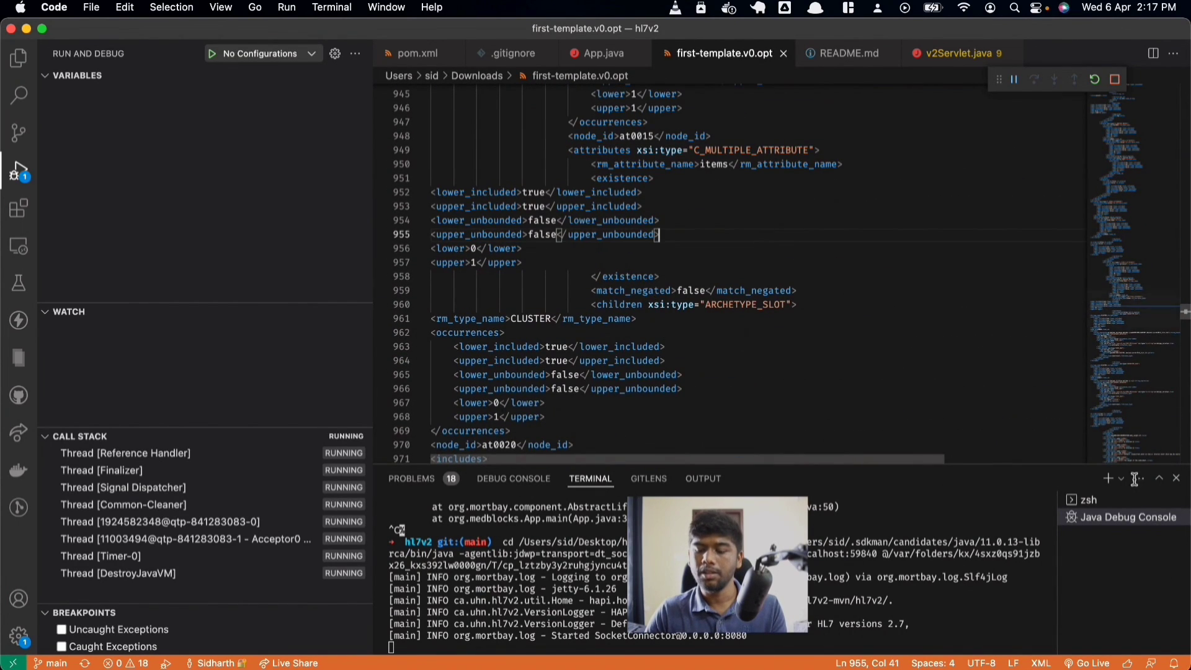
click(1175, 478)
click(545, 275)
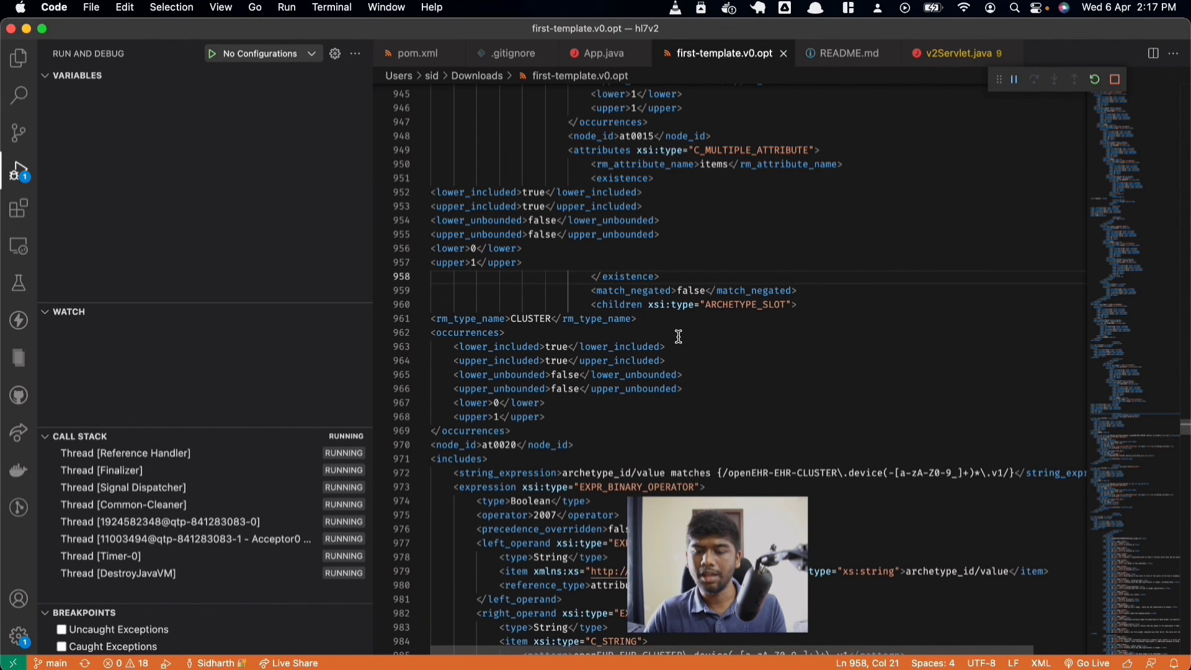
key(super+Tab)
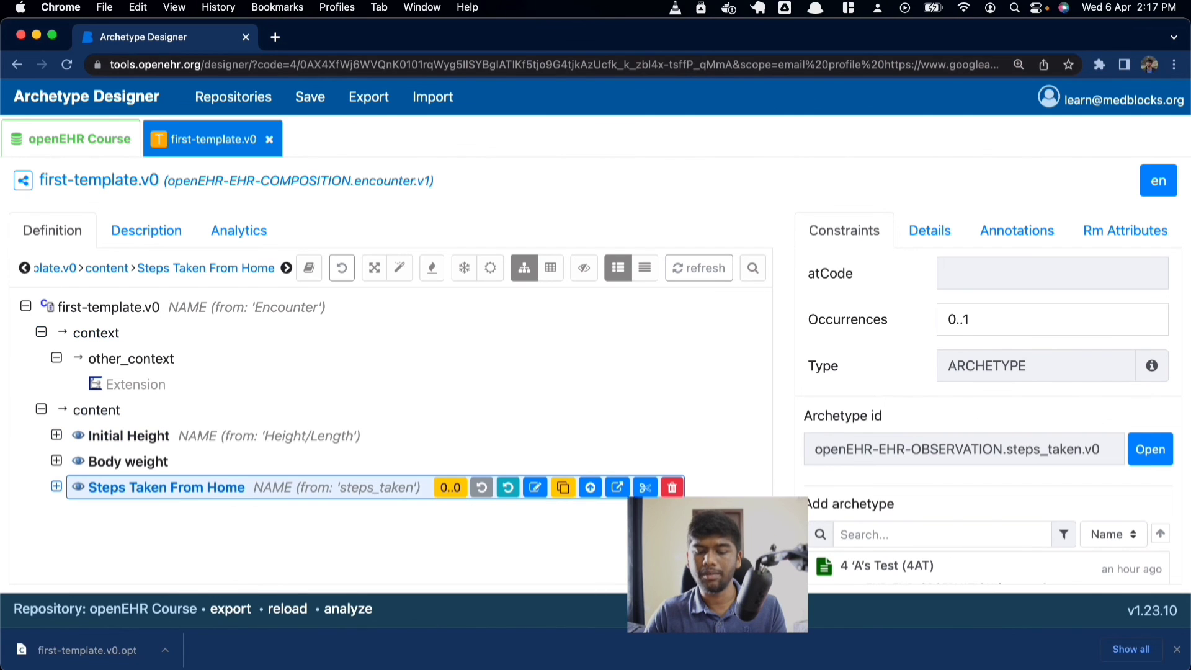
click(1176, 649)
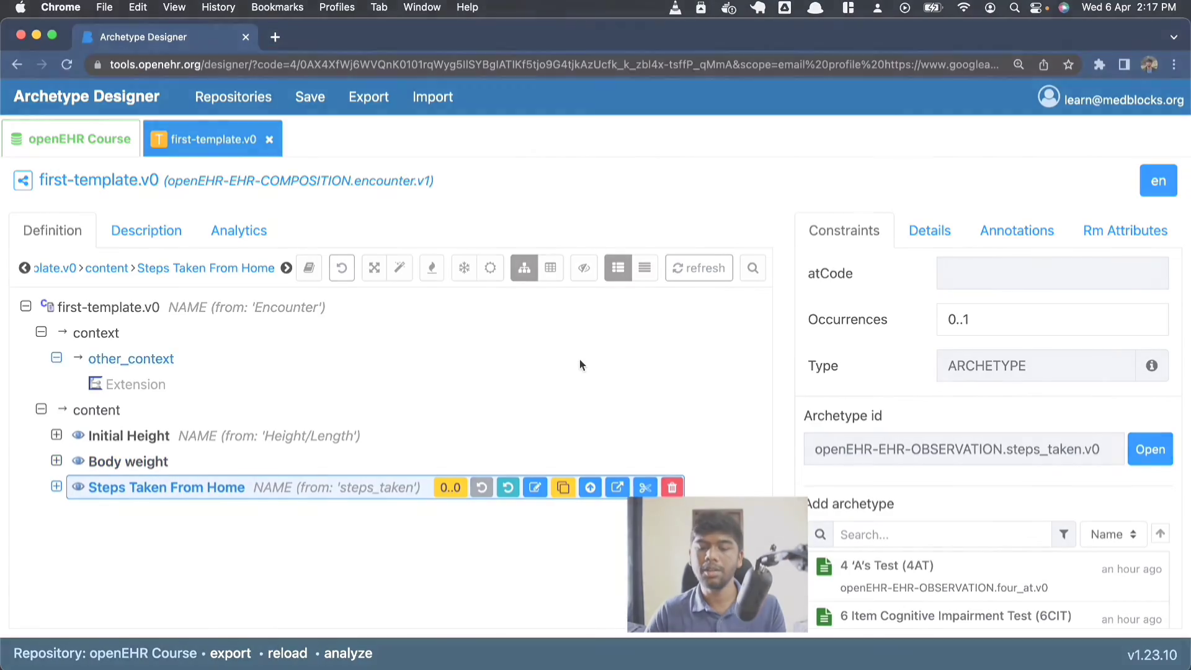